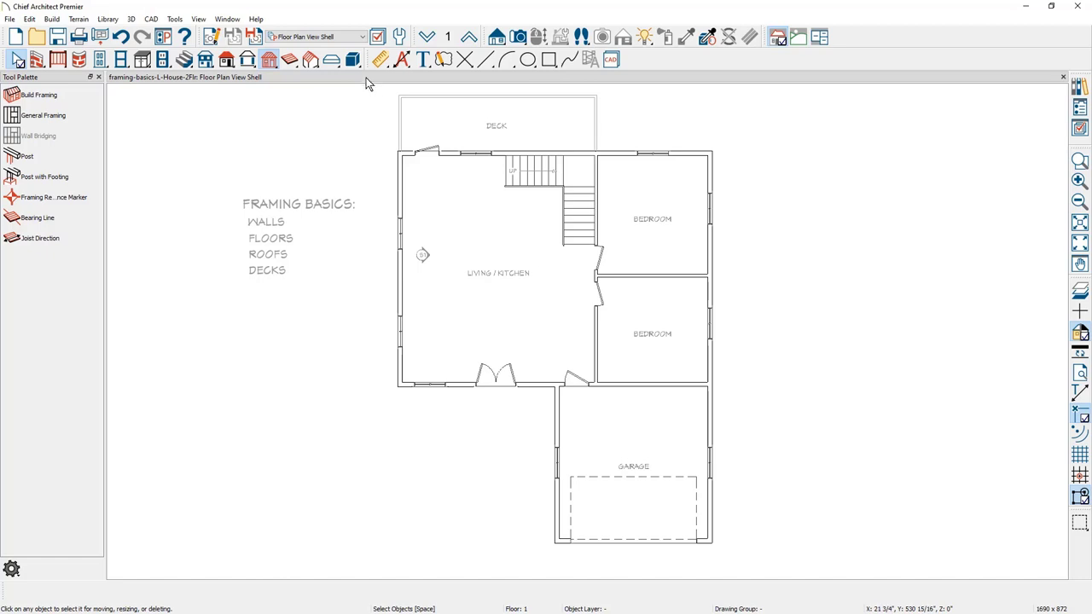
Step: Change the active plan view to Framing, Floor Plan View and show the general framing tools
left_click(364, 39)
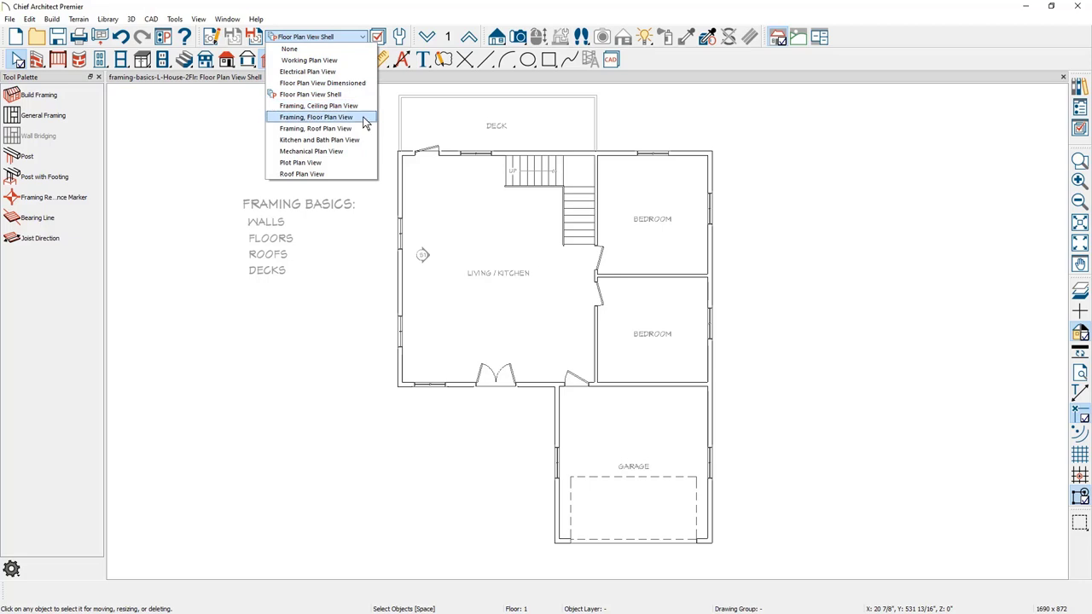
left_click(365, 123)
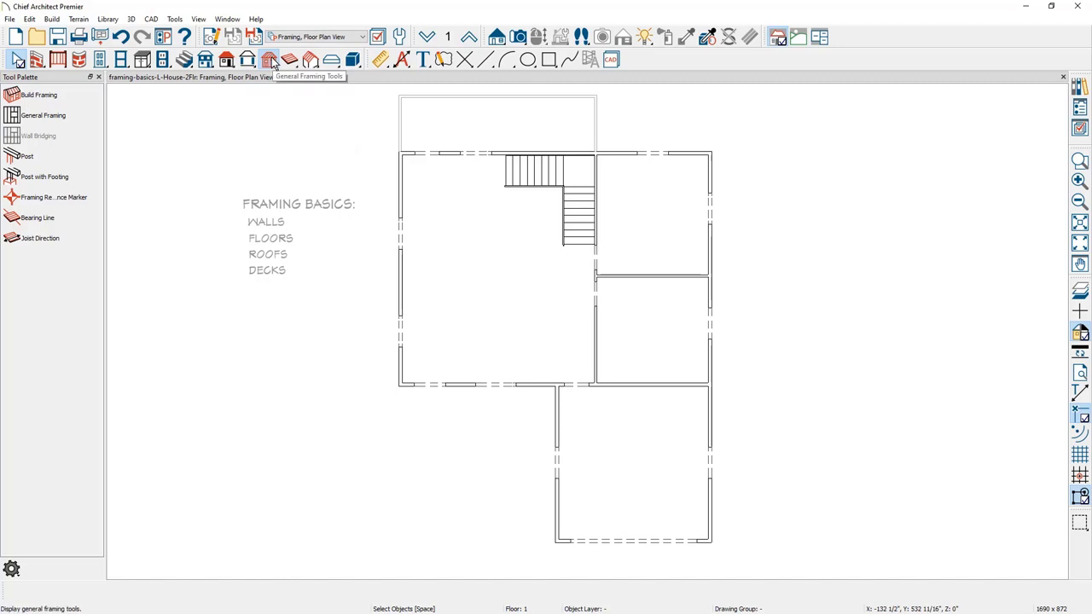
left_click(270, 63)
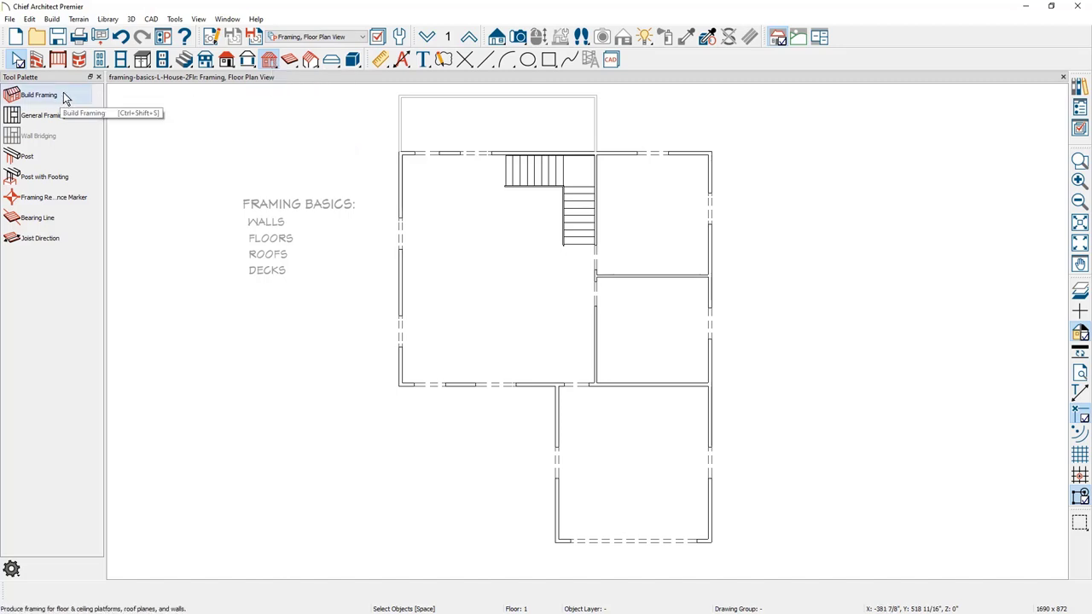
Step: Enable automatic wall framing in the Build Framing settings and apply it to the house
left_click(55, 19)
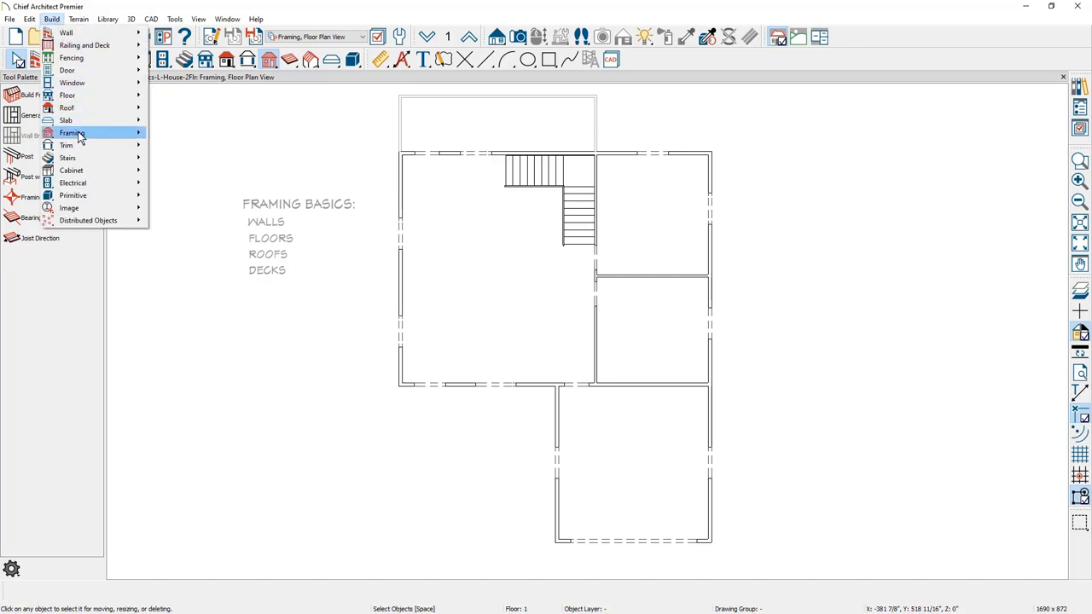
mouse_move(78, 134)
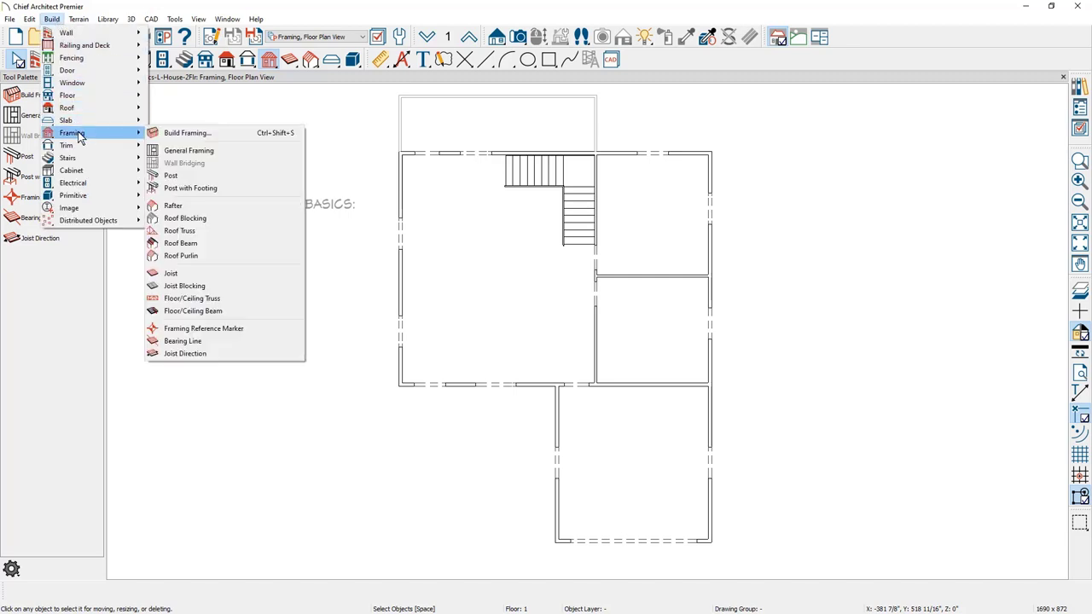
left_click(238, 143)
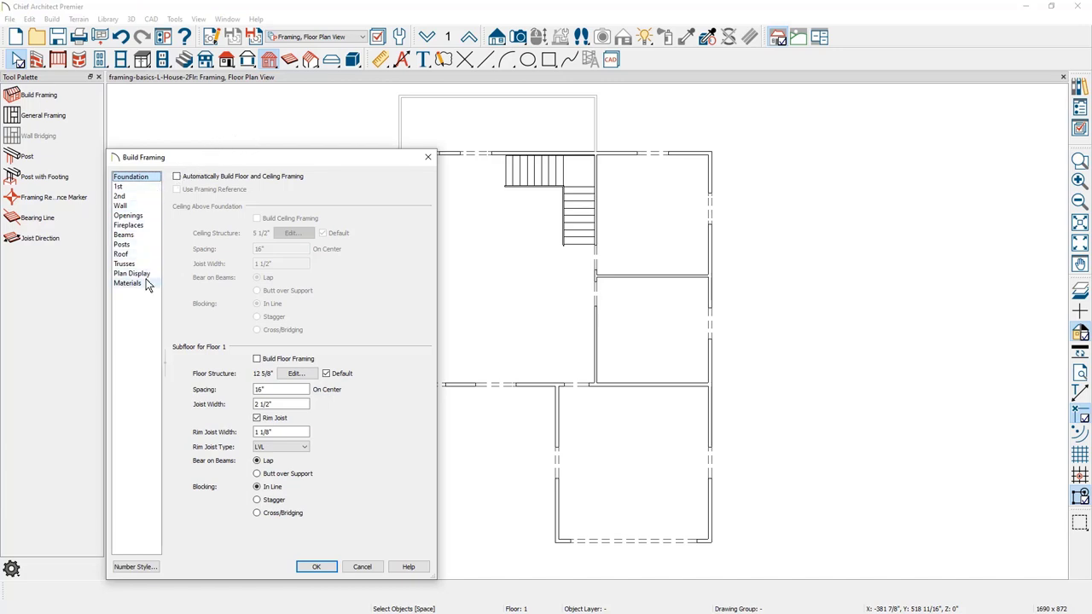
left_click(145, 210)
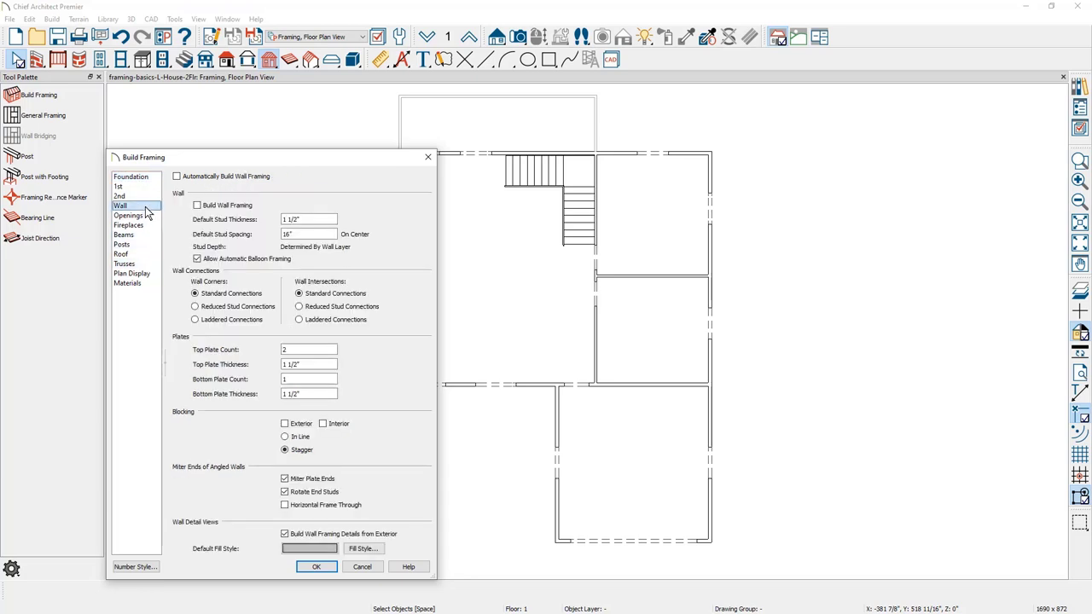
left_click(177, 177)
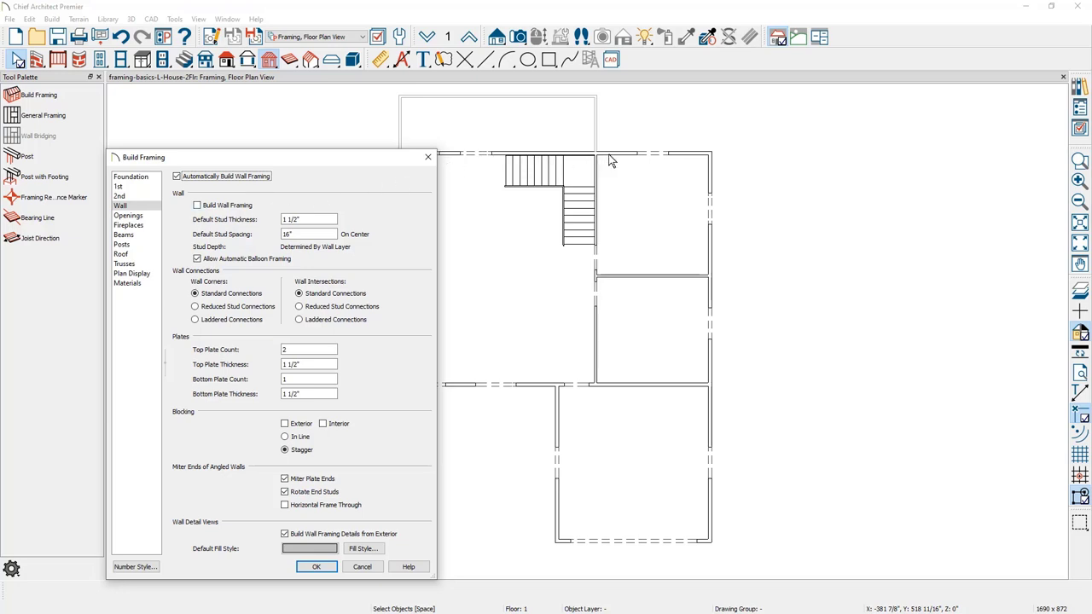
left_click(312, 221)
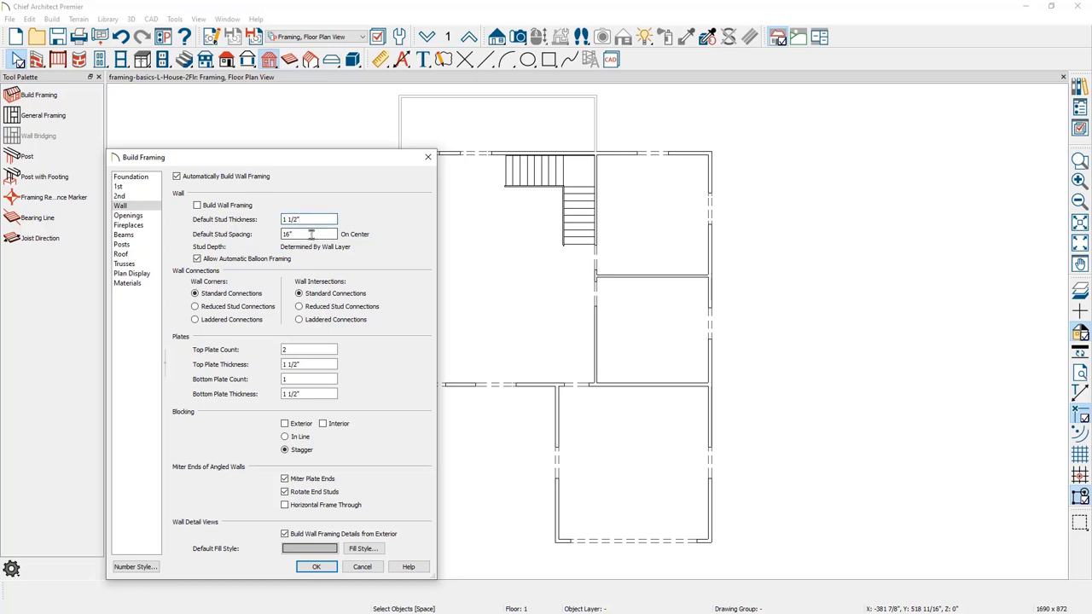
left_click(311, 236)
left_click(317, 567)
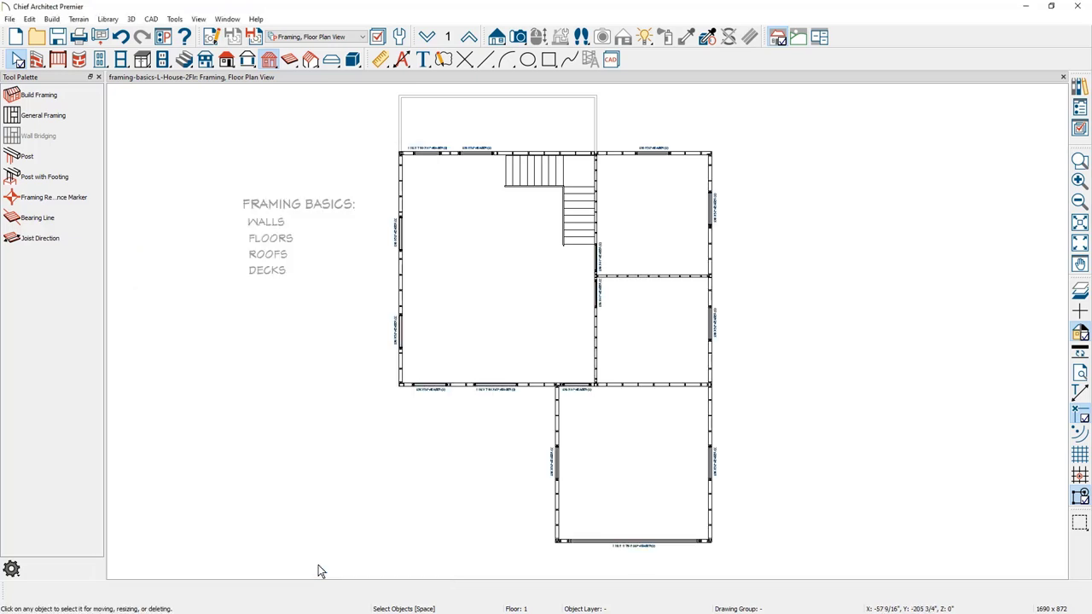
Step: Create a Perspective Framing Overview of the whole house
left_click(1081, 160)
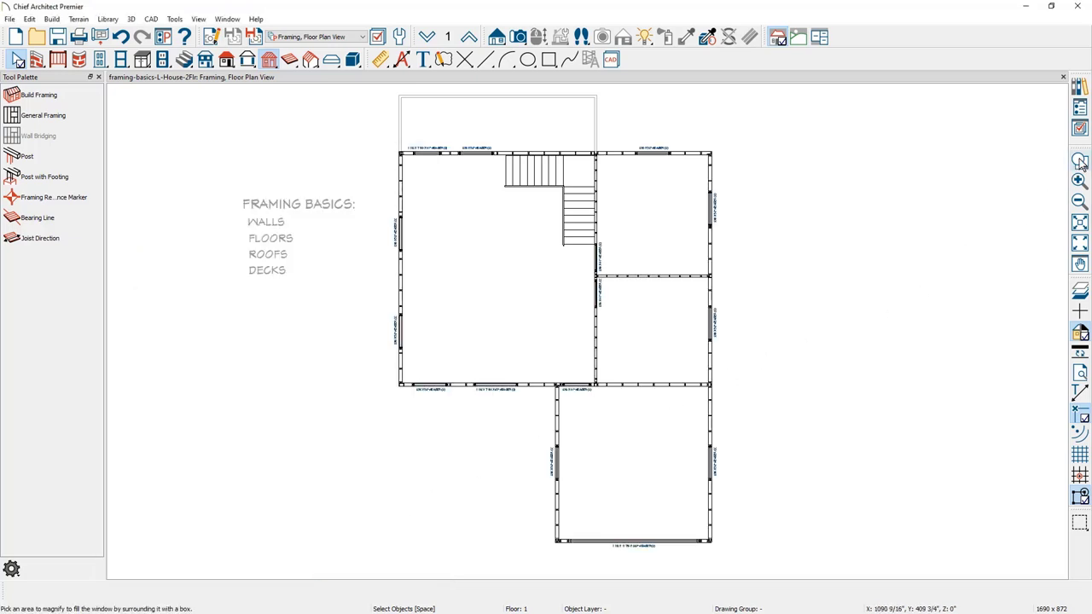
left_click_drag(494, 137, 366, 246)
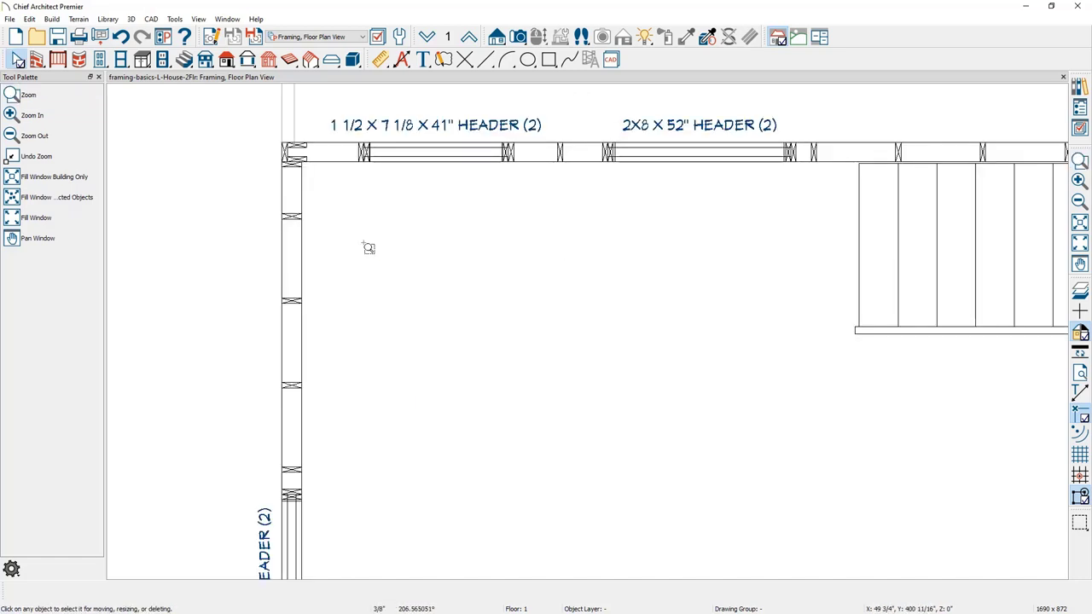
left_click(521, 36)
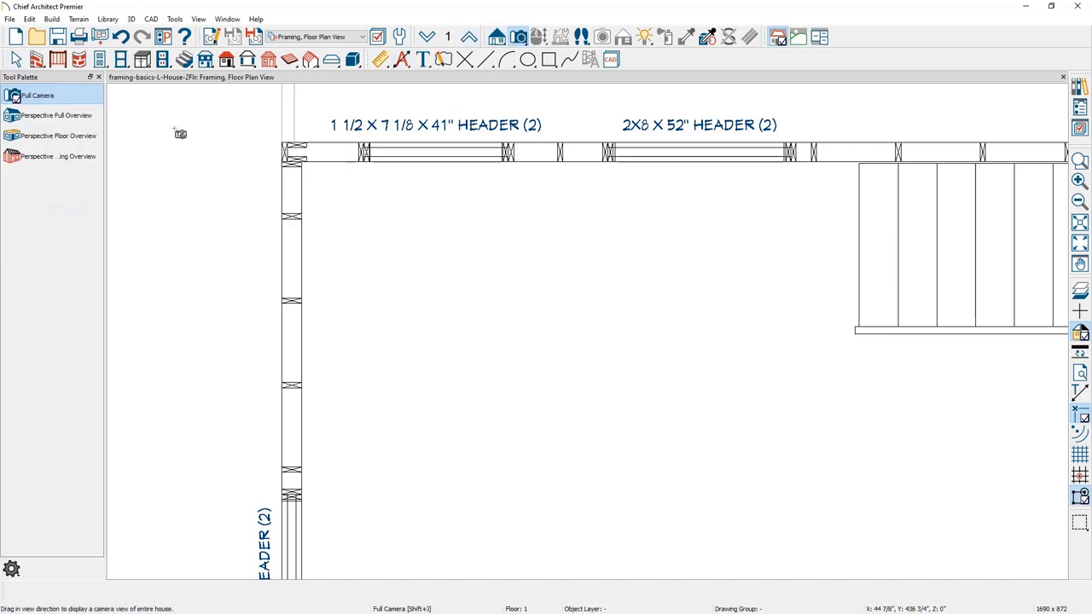
left_click(76, 162)
left_click_drag(461, 377, 631, 366)
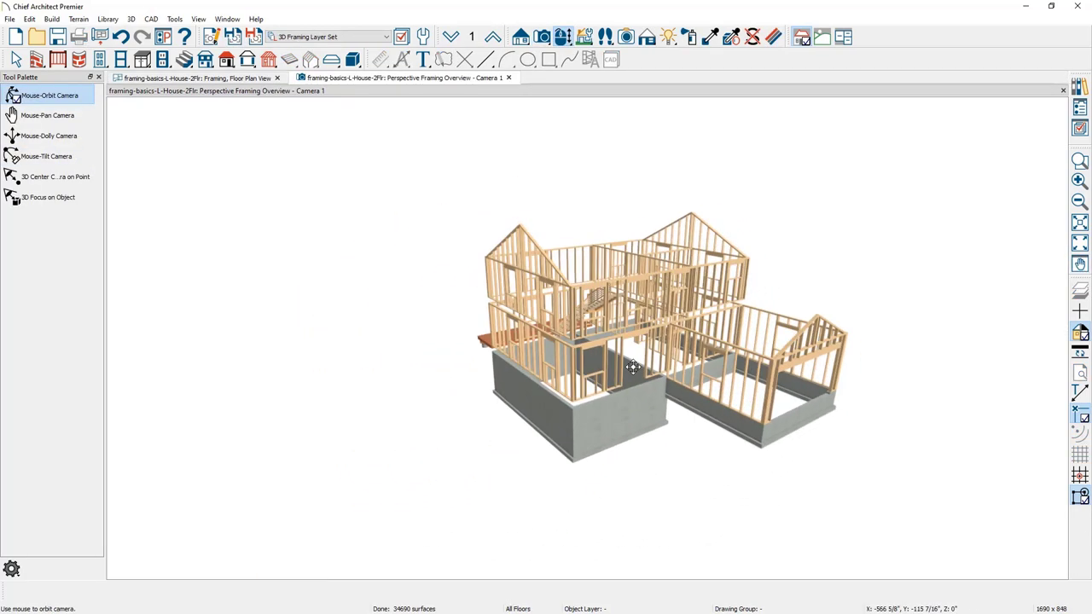
scroll(611, 344, "up", 3)
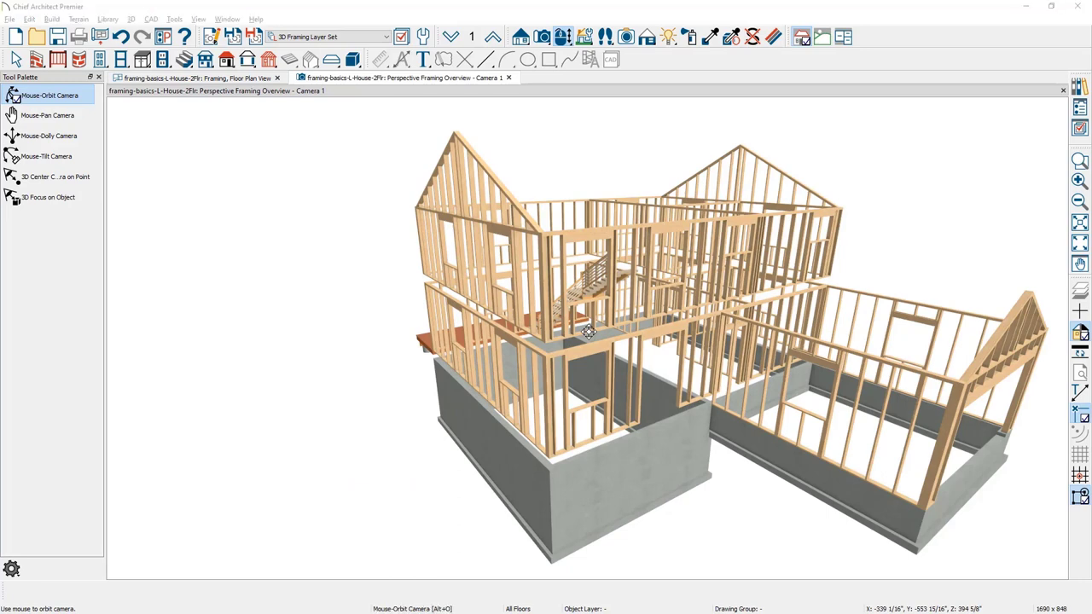
Step: Tile the plan and 3D framing views side by side, and open the wall detail of the living room's exterior wall opposite the bedrooms
key("alt+w")
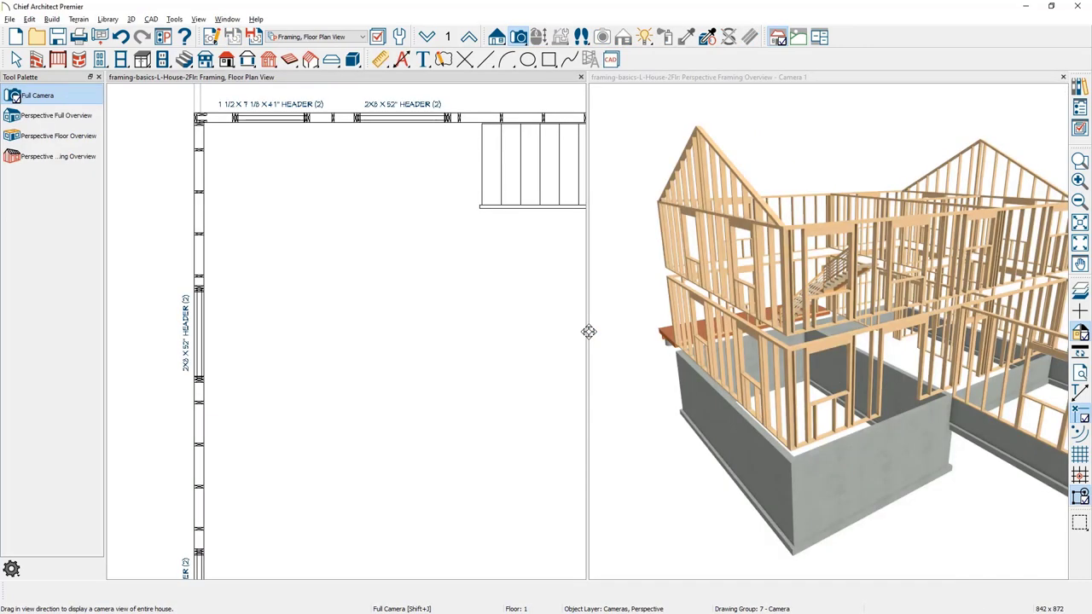
left_click(199, 186)
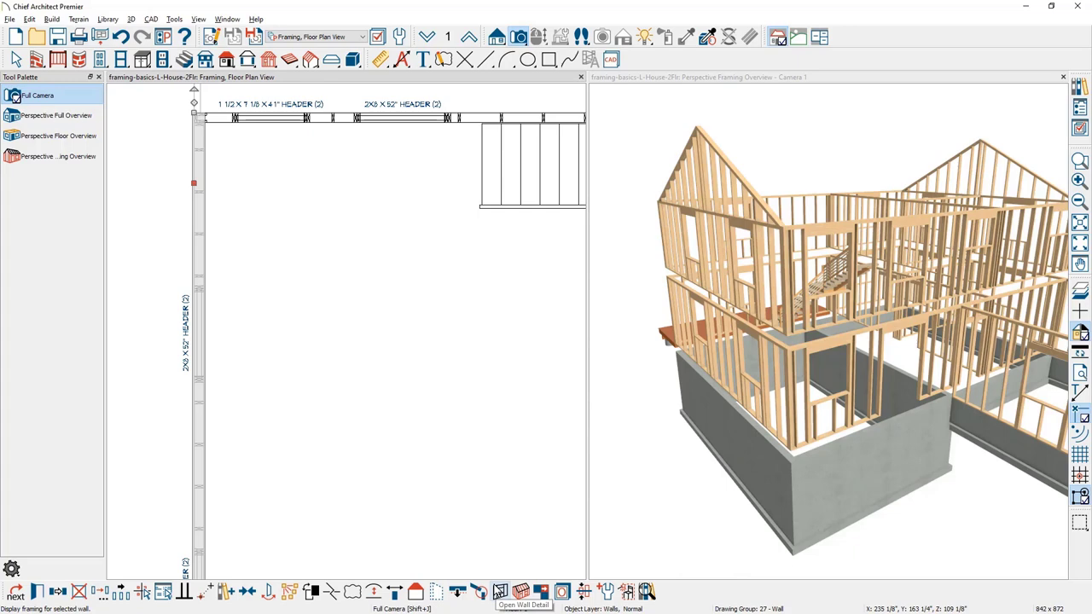
left_click(500, 591)
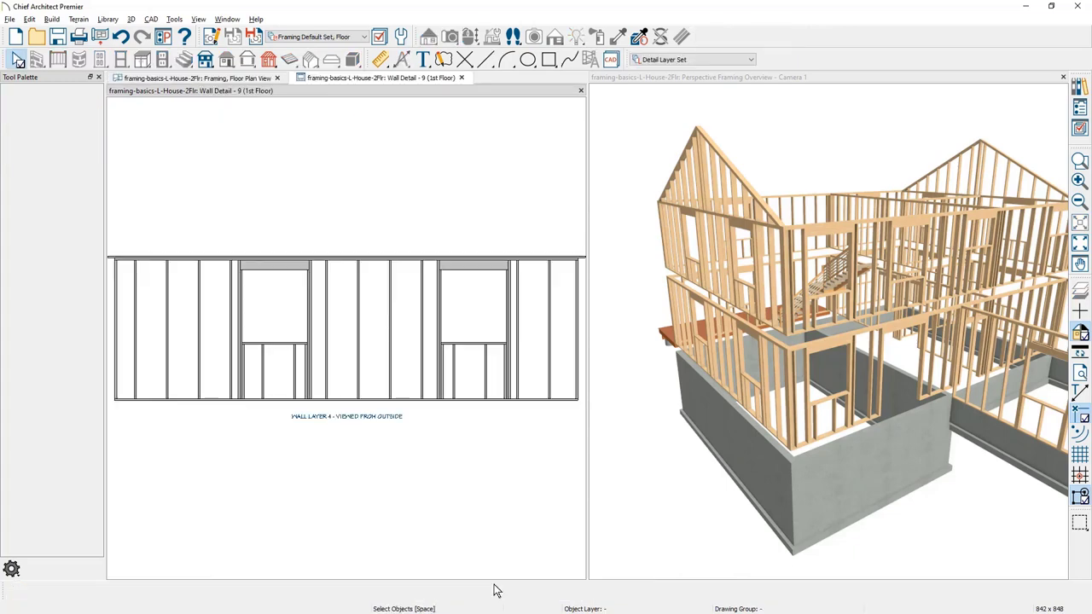
scroll(370, 443, "up", 2)
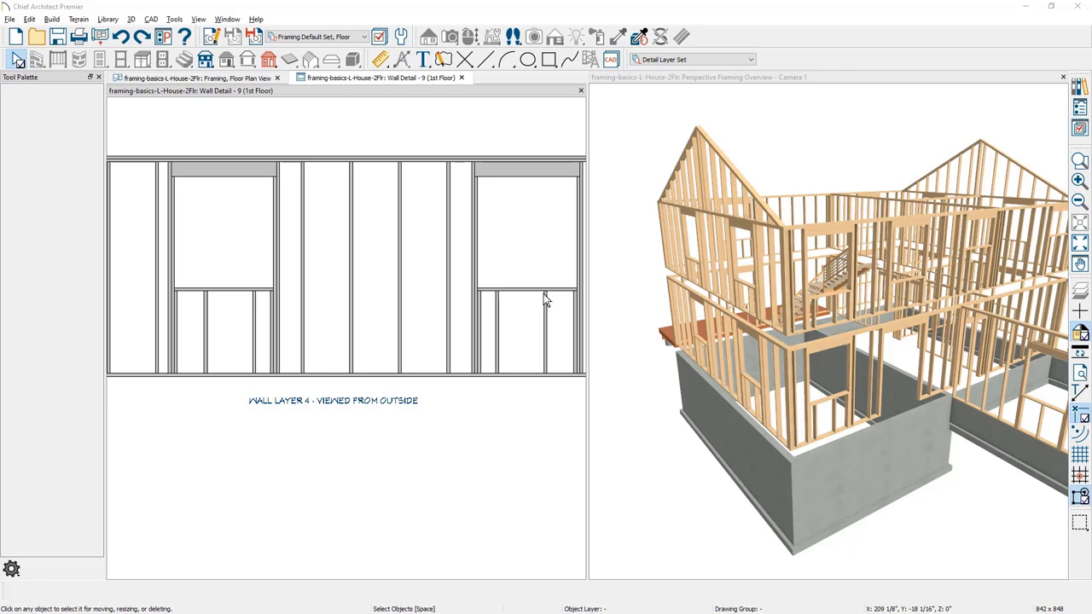
Step: Turn on display of the Windows layer in the 3D Framing Layer Set for the framing overview
left_click(870, 82)
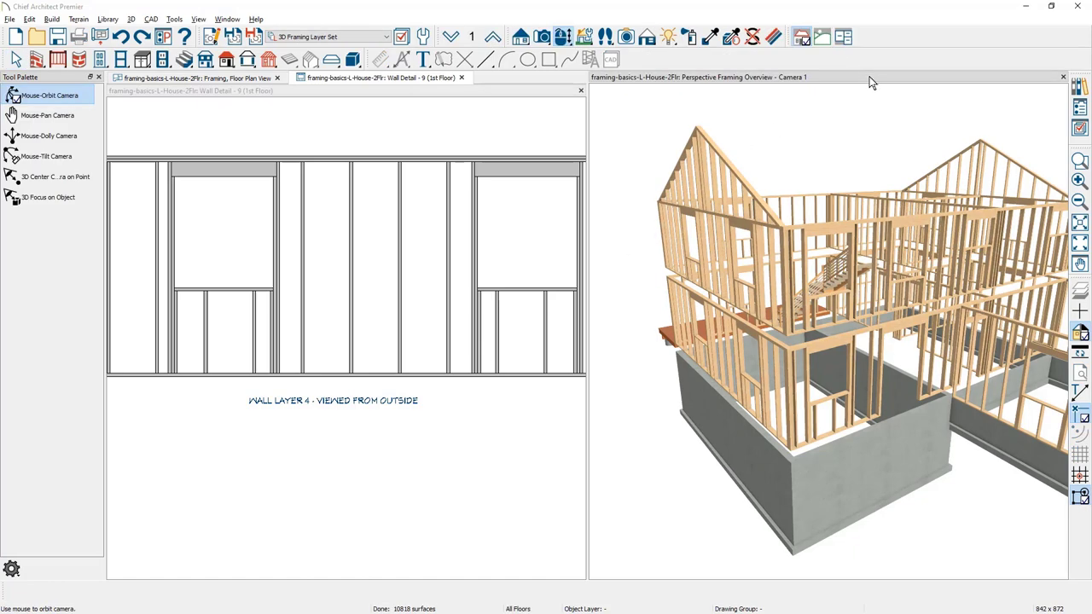
left_click(1080, 128)
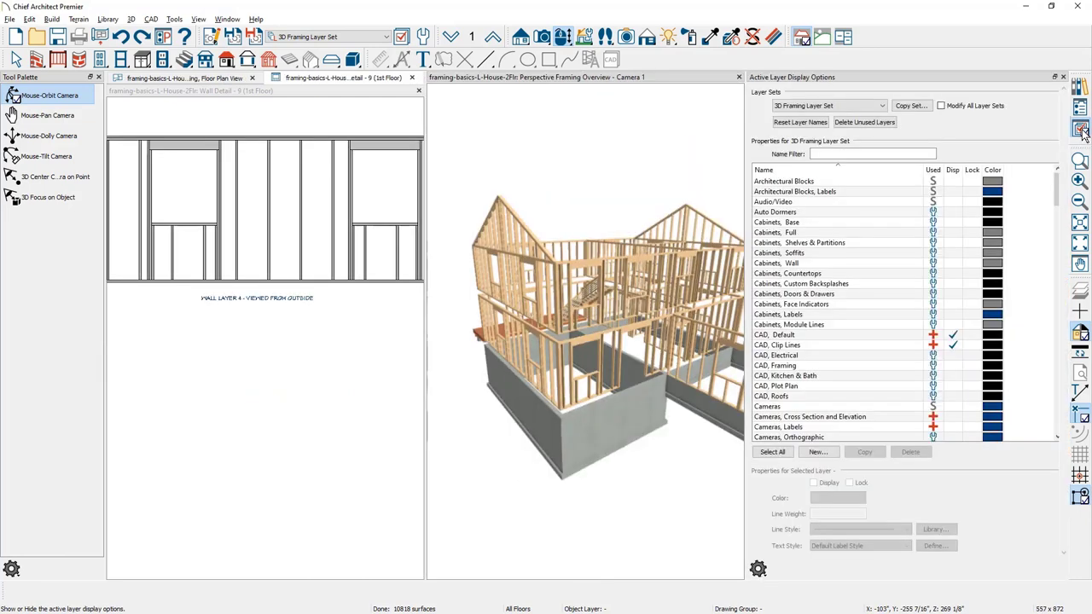
left_click(822, 276)
scroll(822, 283, "down", 20)
left_click(822, 283)
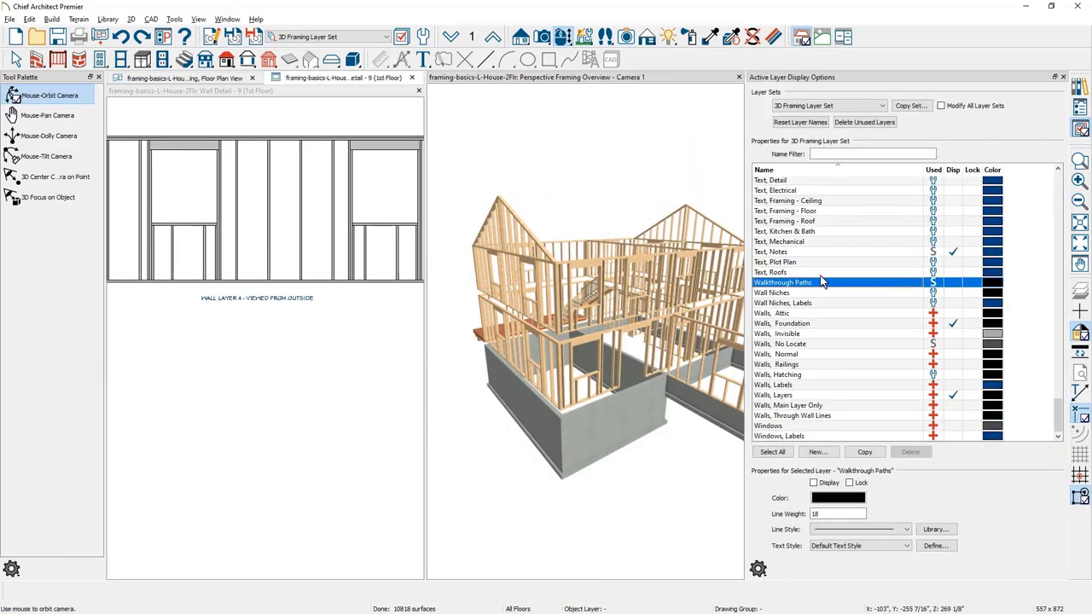
left_click(952, 435)
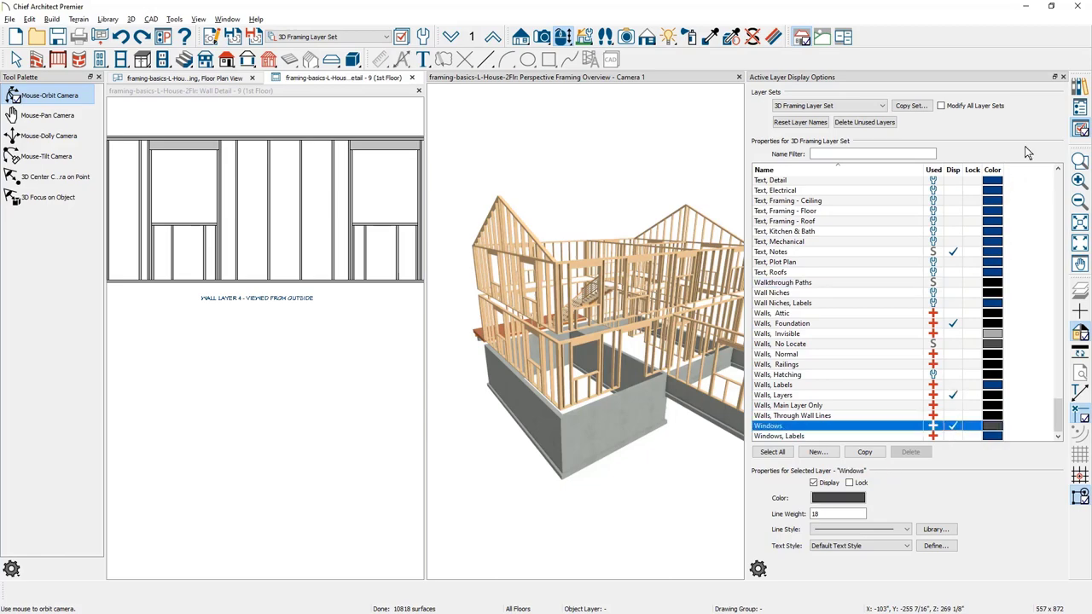
left_click(1063, 77)
Step: Open the specification of the first-floor window nearest the deck on the detailed wall and examine its header framing options
left_click_drag(714, 351, 778, 392)
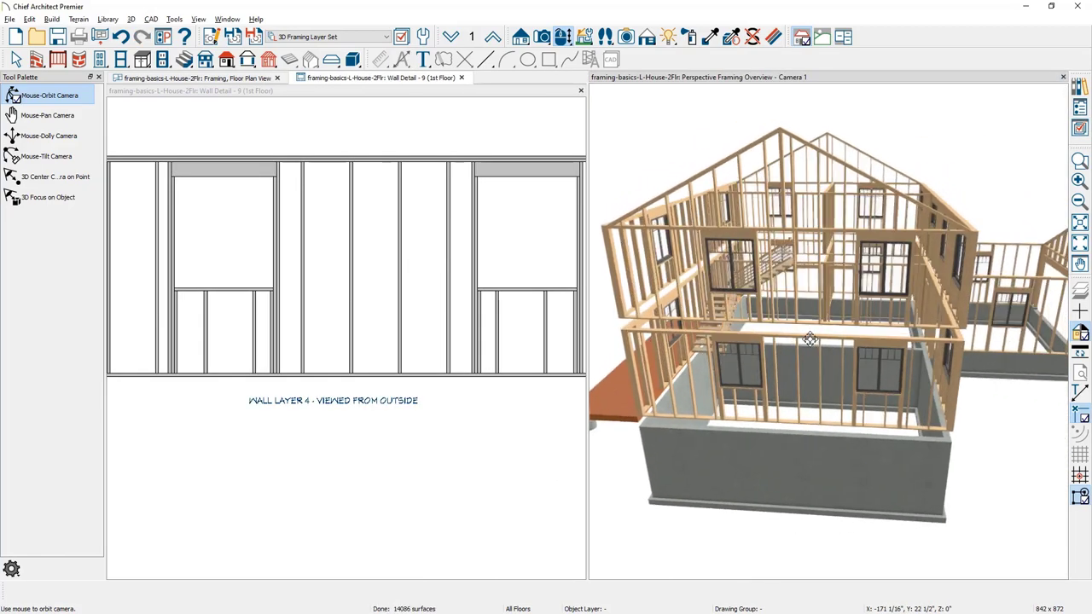
key("space")
left_click(745, 377)
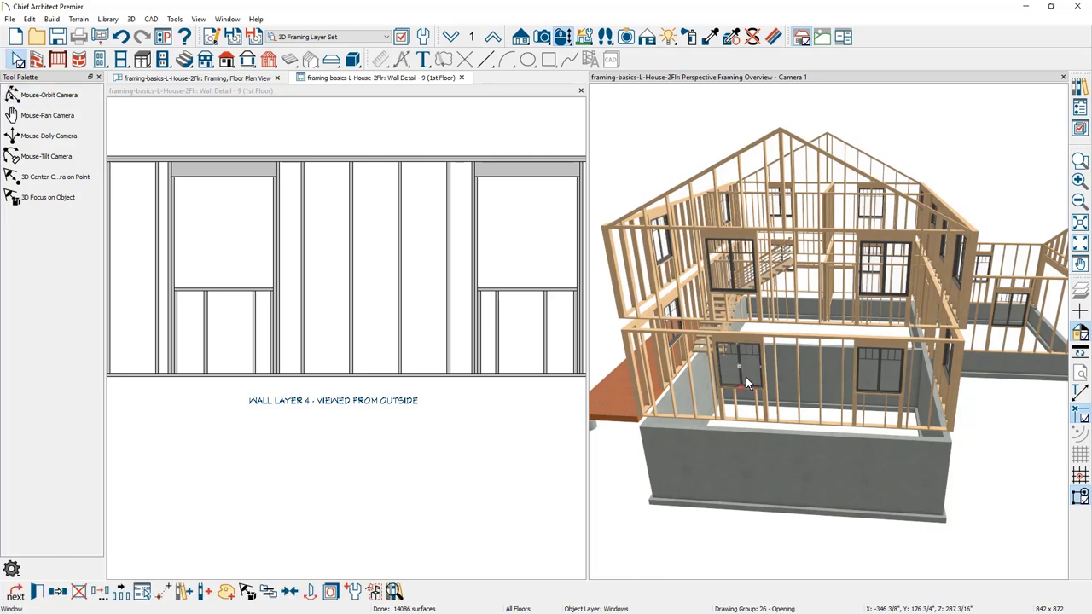
double_click(746, 377)
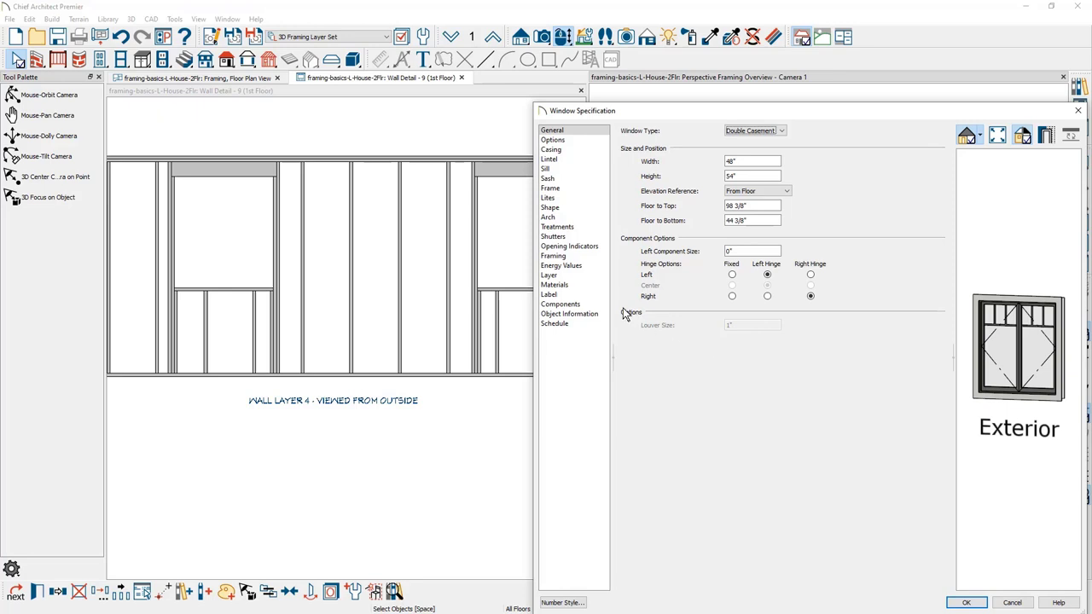
left_click(596, 261)
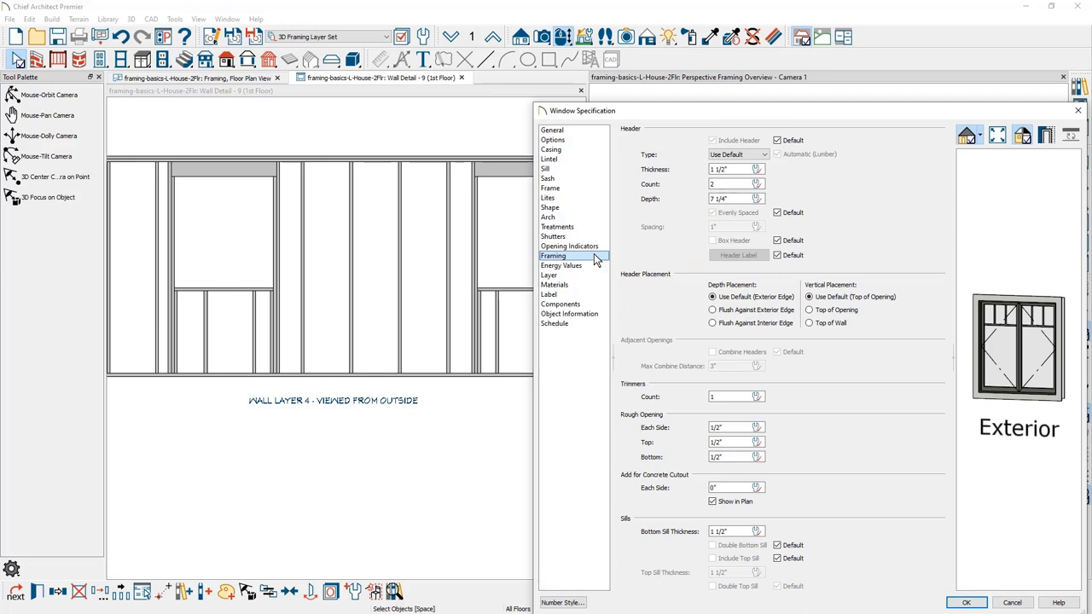
left_click(759, 155)
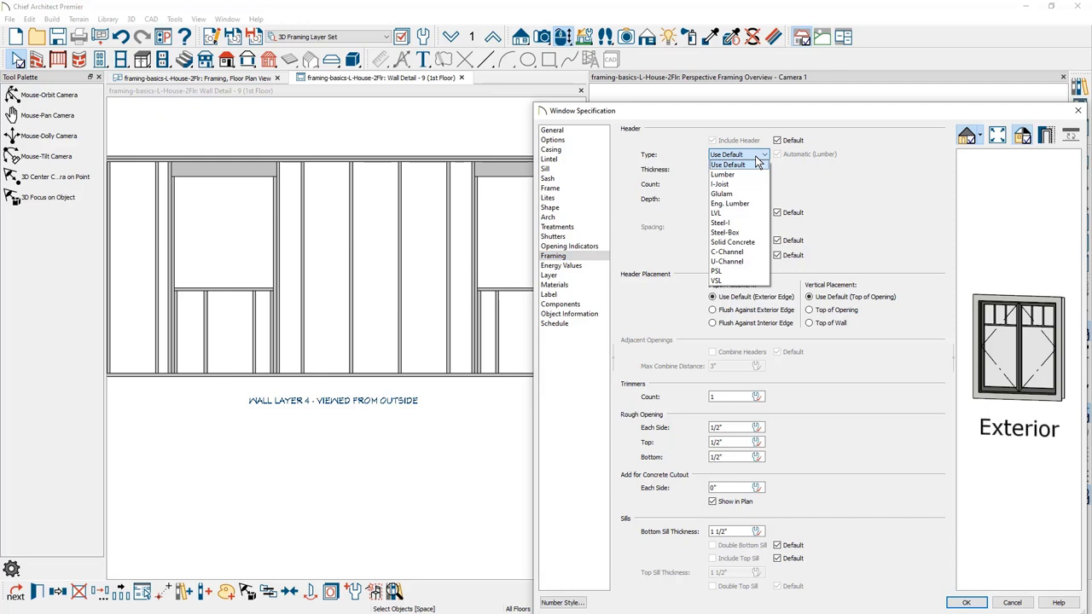
left_click(756, 165)
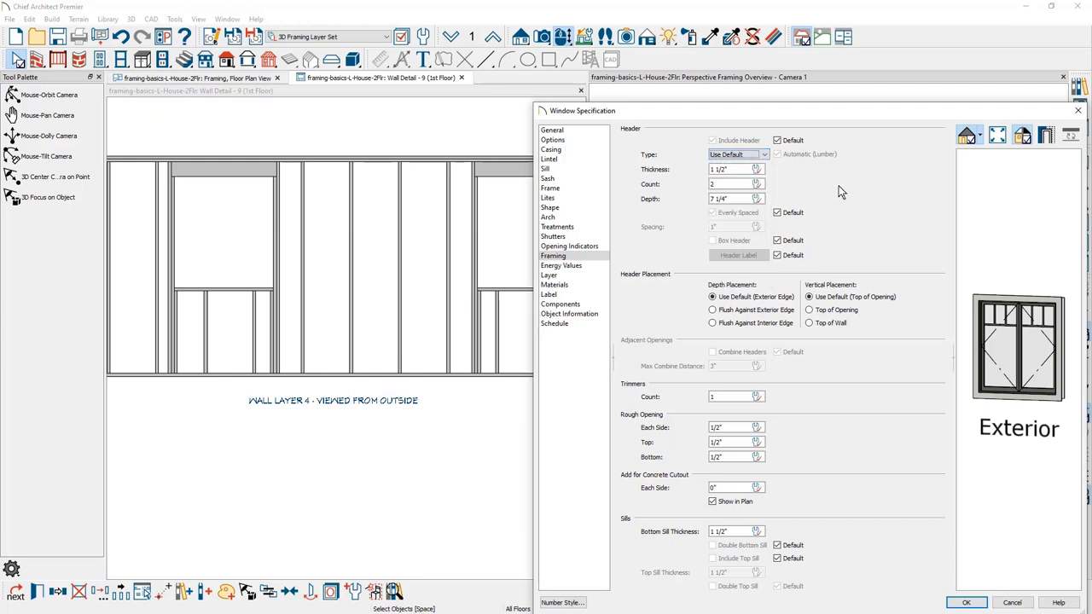
left_click(761, 169)
Step: Lower the window by 24 inches so its floor-to-top height is 74 3/8"
left_click(559, 131)
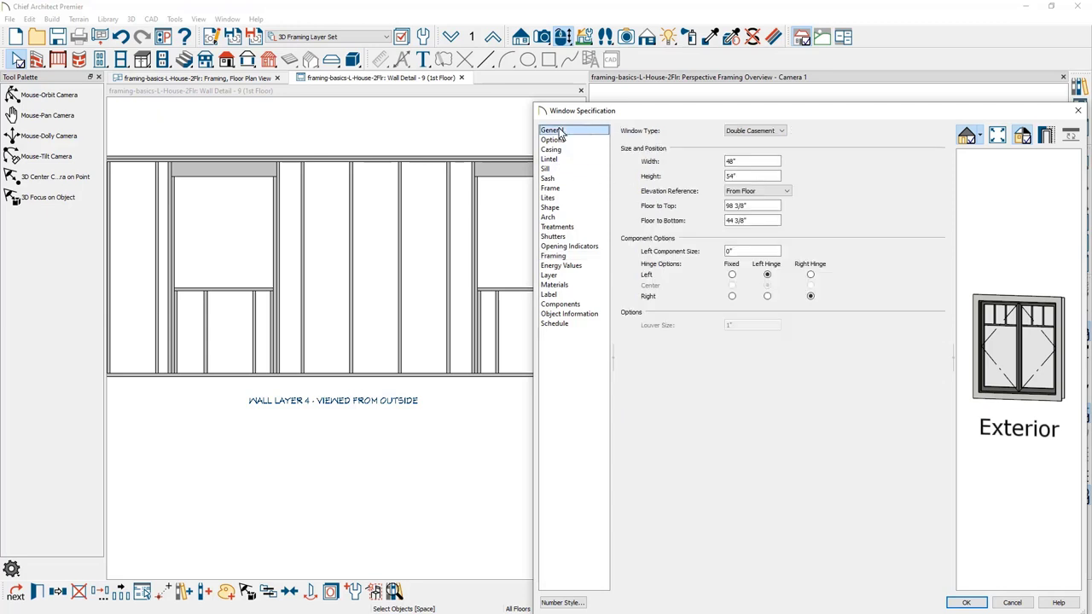
double_click(751, 206)
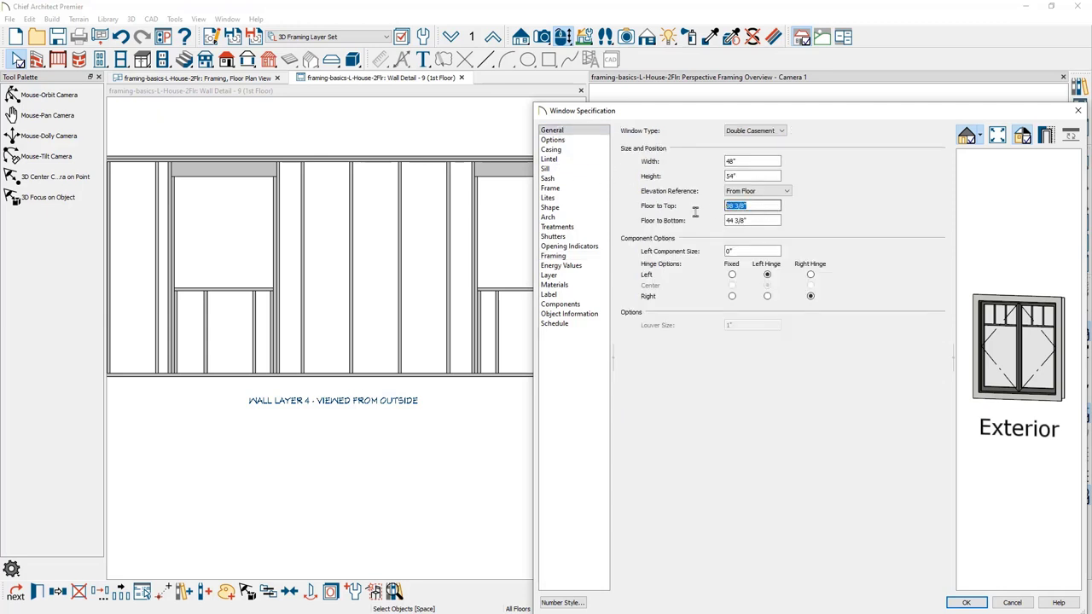
left_click(764, 205)
type("-24")
key("Tab")
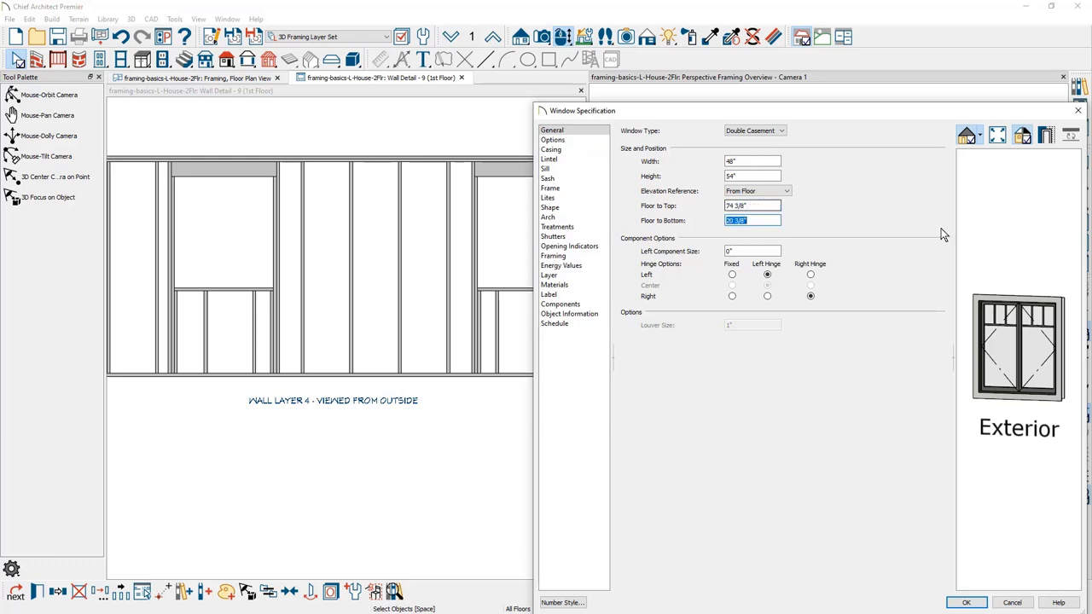
left_click(969, 602)
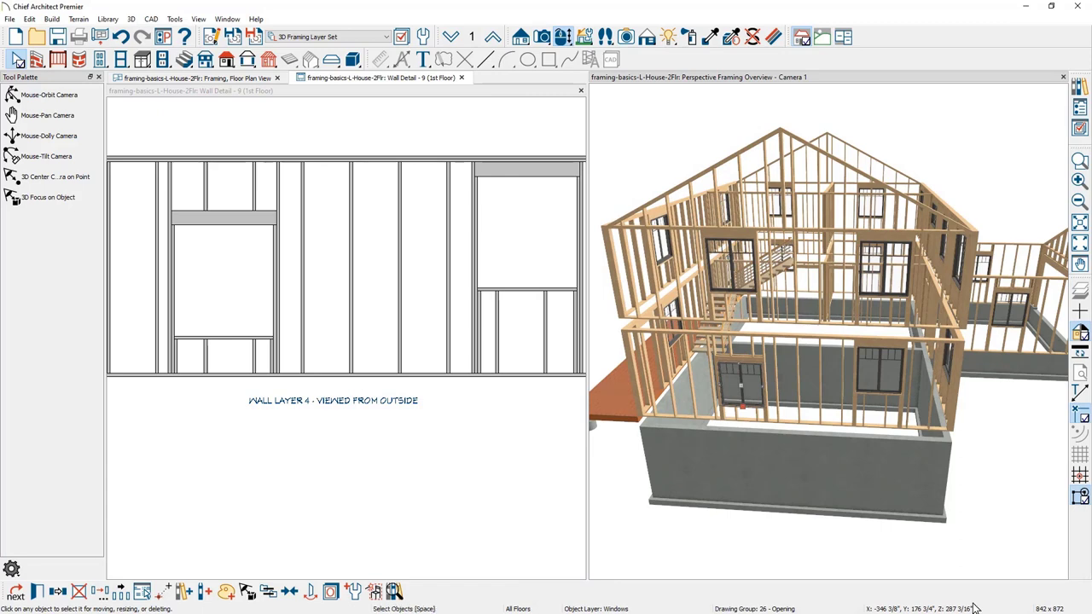
Step: Set the lowered window's header vertical placement to Top of Wall in its framing settings
key("ctrl+e")
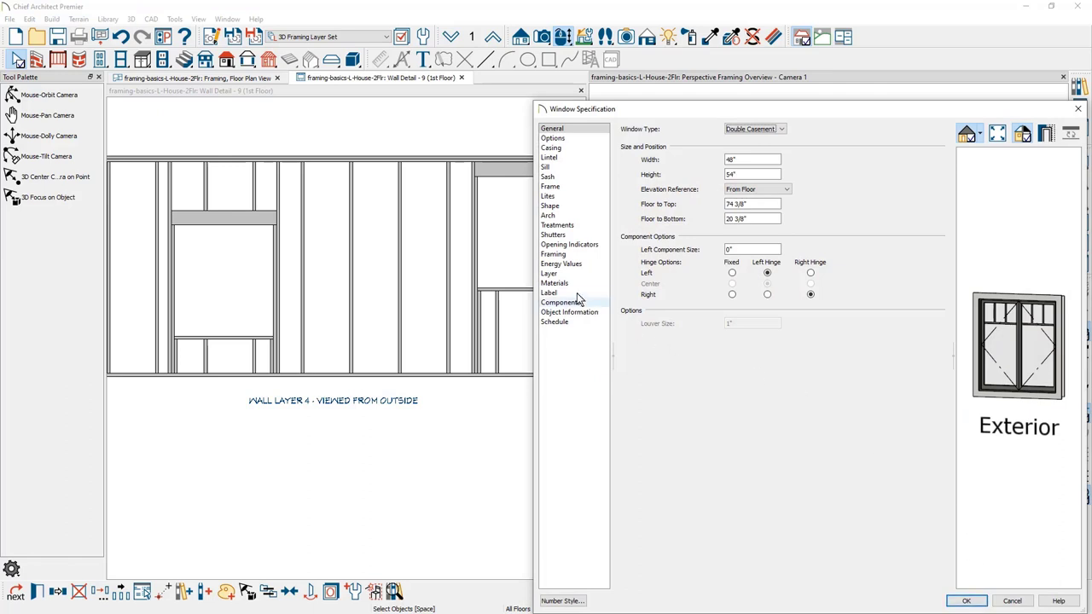
left_click(574, 255)
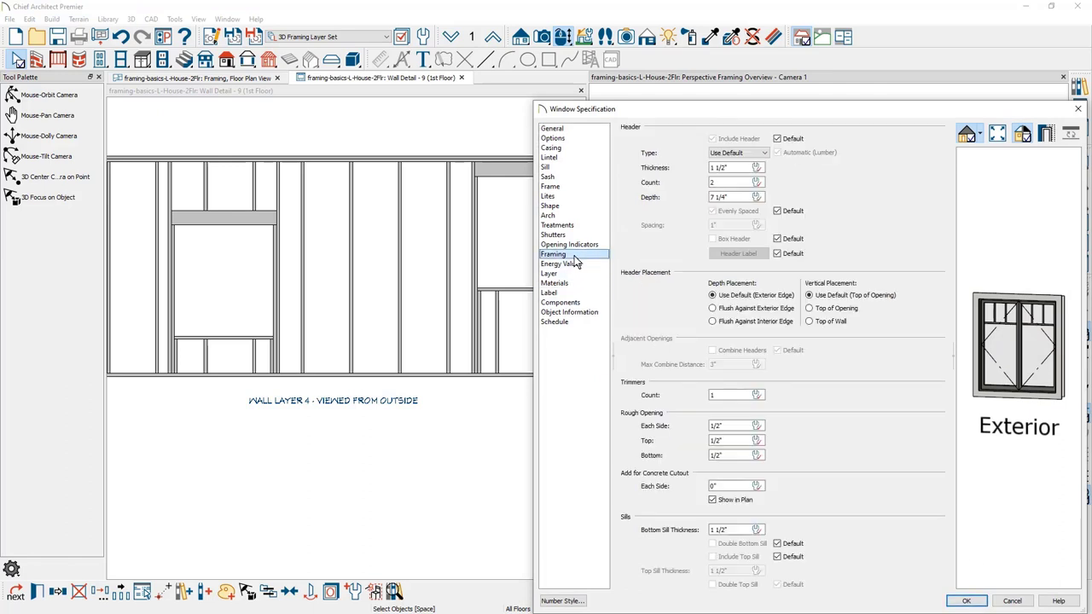
left_click(843, 323)
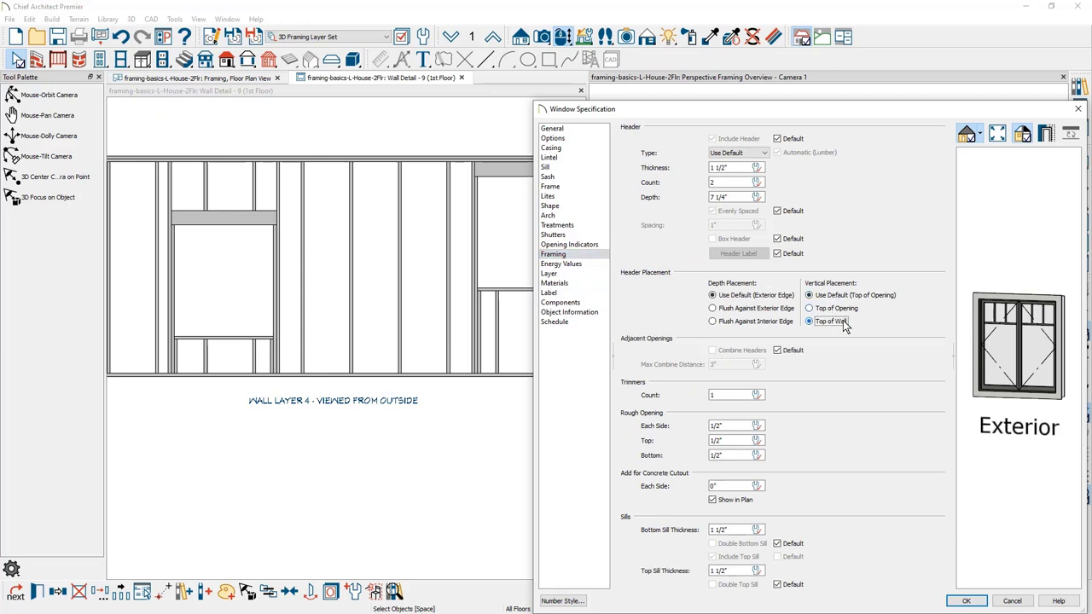
left_click(958, 600)
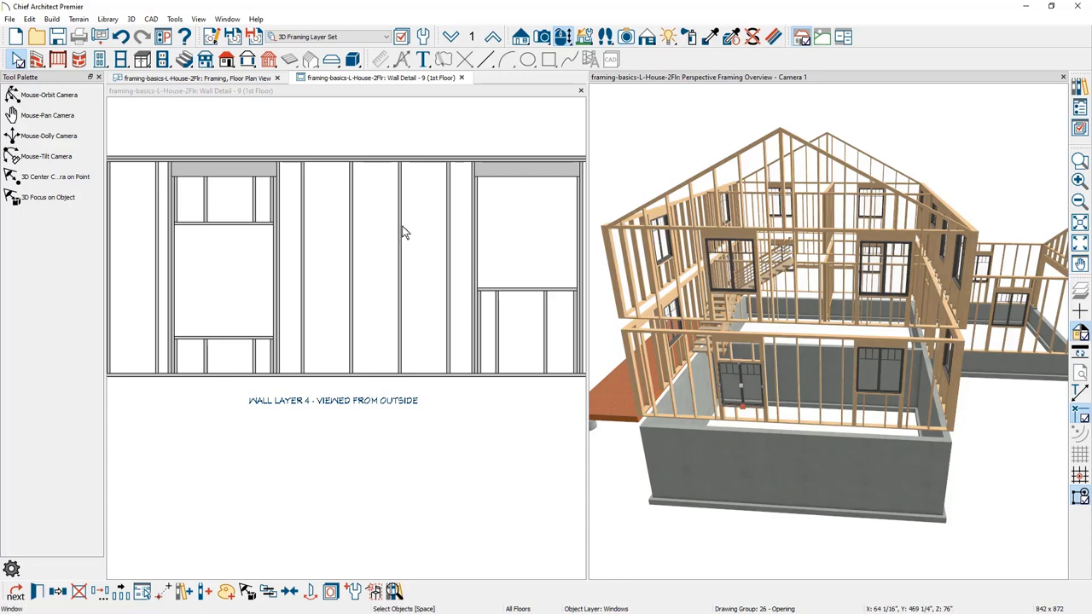
Step: Examine the header sizes by span width in the Openings settings of Build Framing
left_click(266, 67)
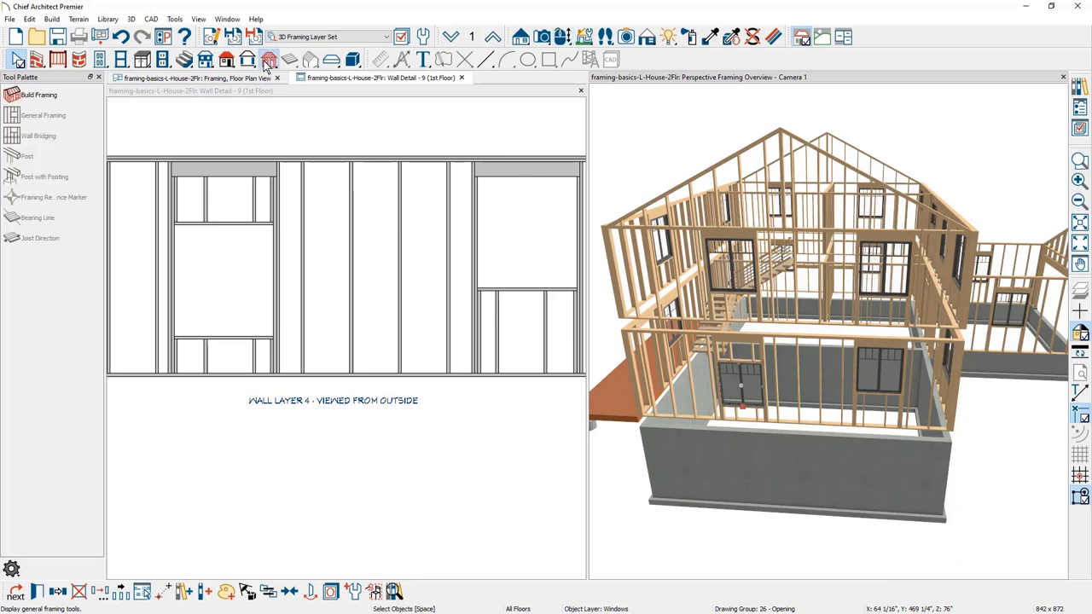
left_click(47, 94)
left_click(126, 217)
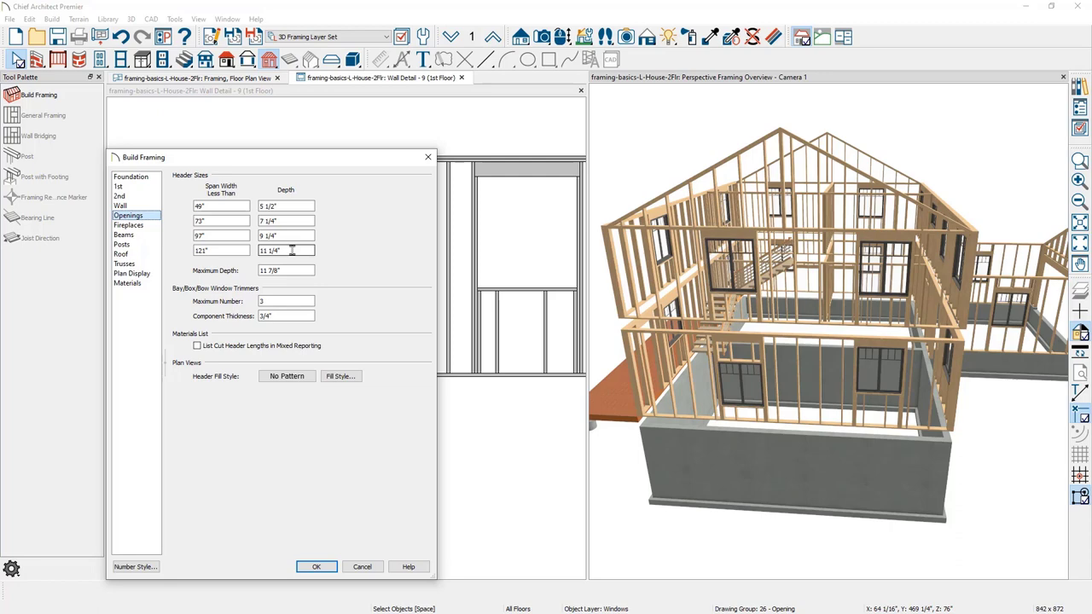
left_click(315, 567)
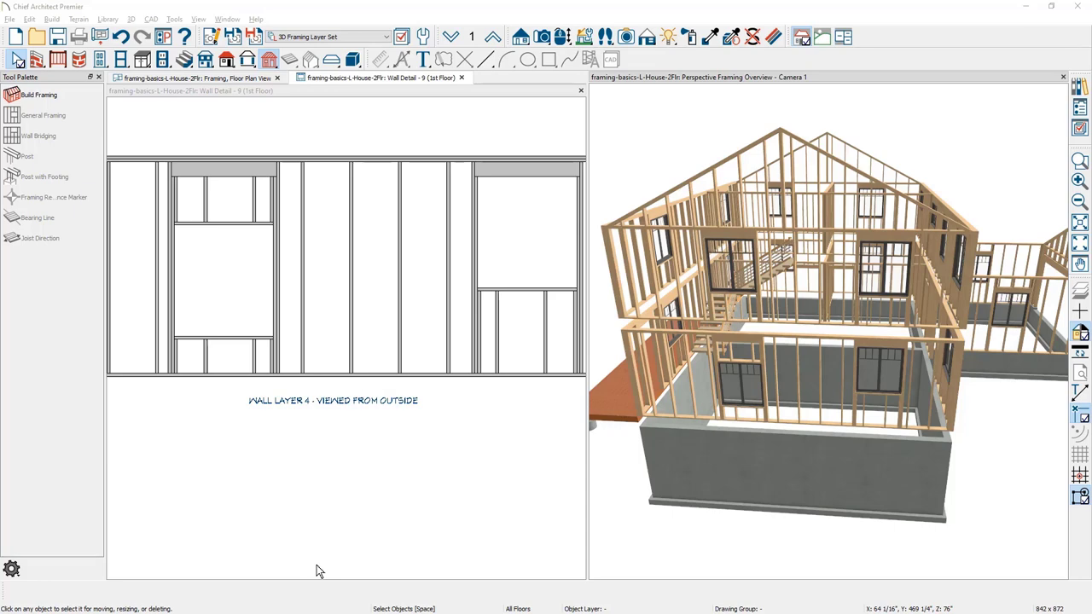
Step: Copy a full-height stud between the two windows into the neighbouring stud bay, turning off Automatic Wall Framing
left_click(401, 322)
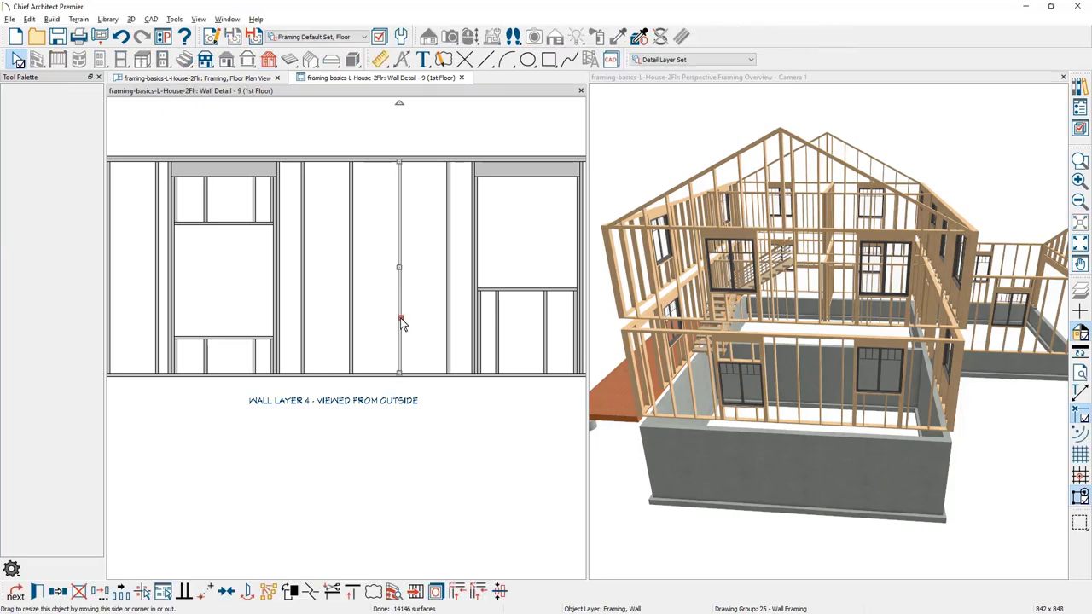
left_click(244, 453)
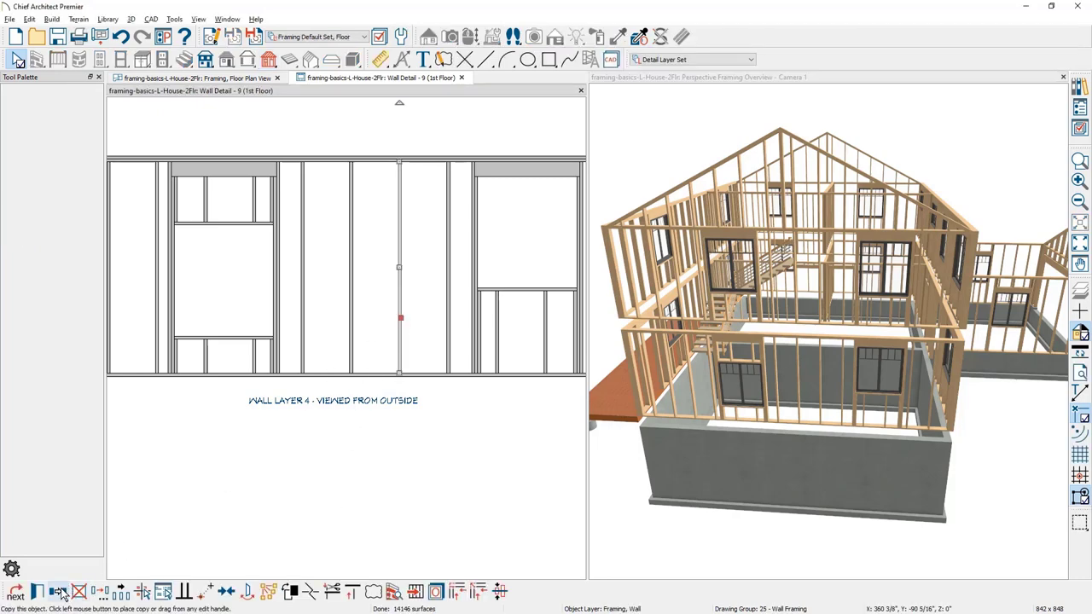
left_click_drag(399, 267, 375, 269)
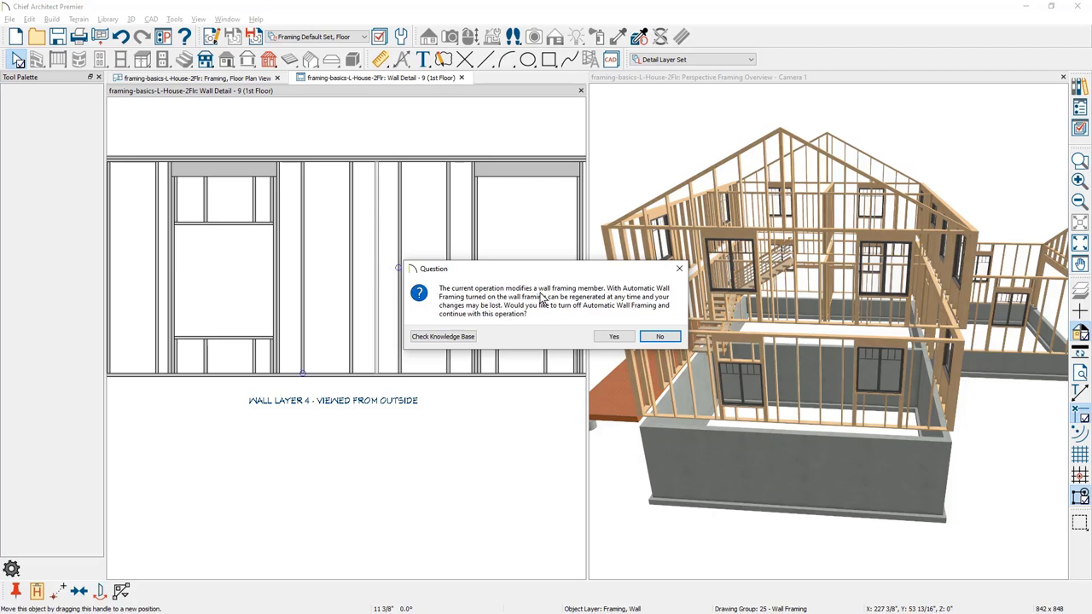
left_click(614, 336)
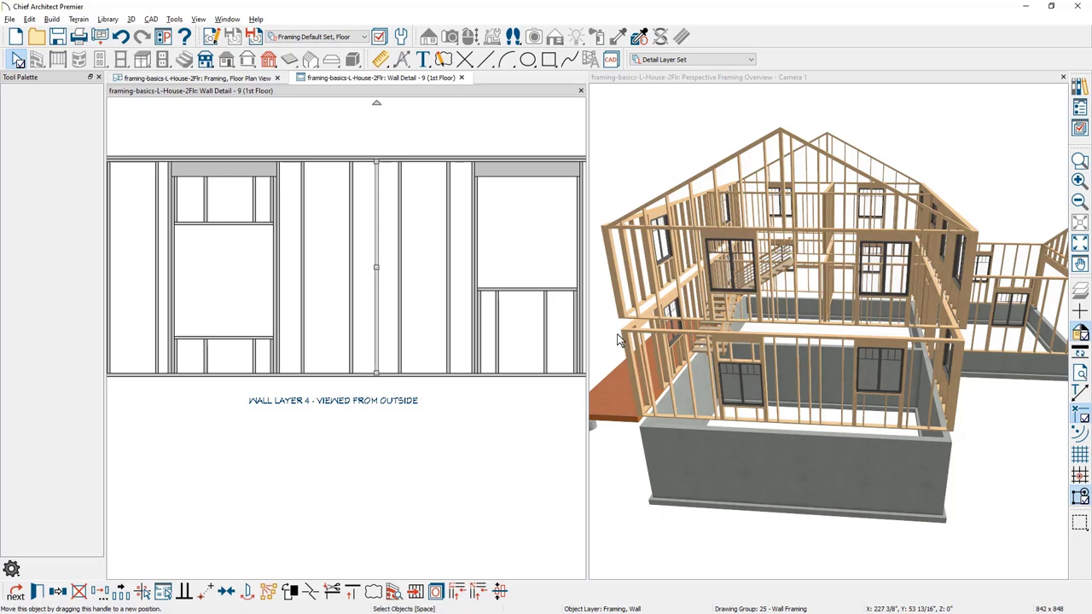
Step: Try the Retain Wall Framing option in the structure settings of the living room's exterior wall in plan
left_click(238, 79)
left_click(209, 234)
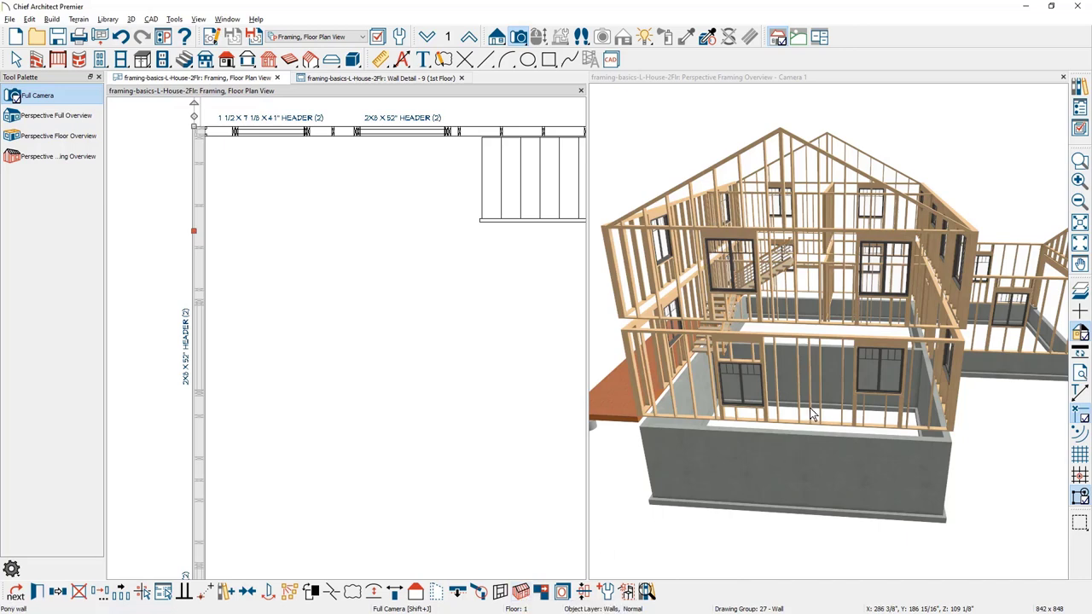
double_click(199, 381)
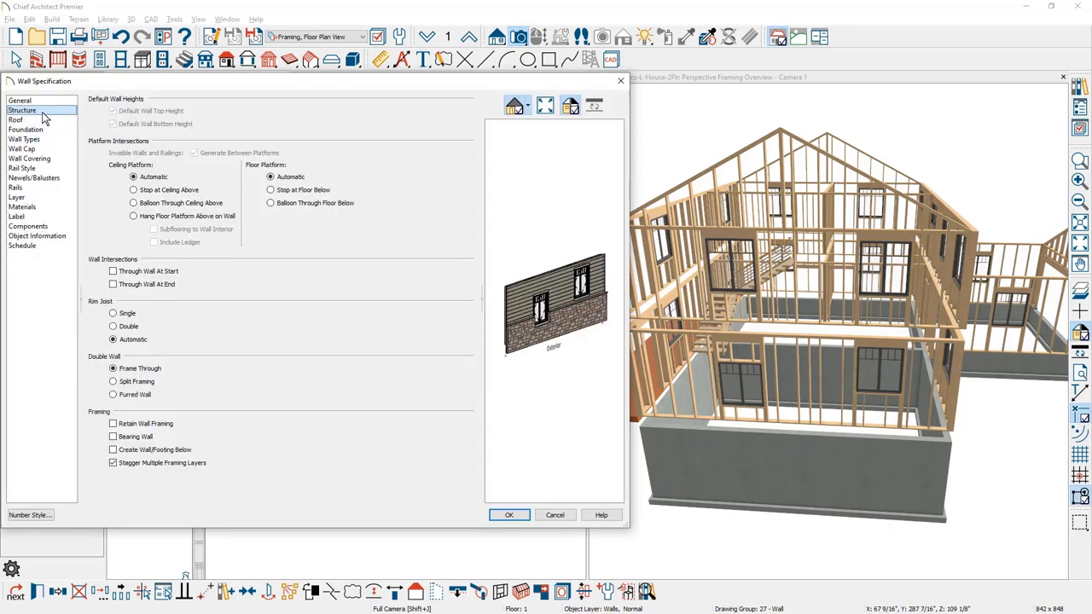
left_click(112, 425)
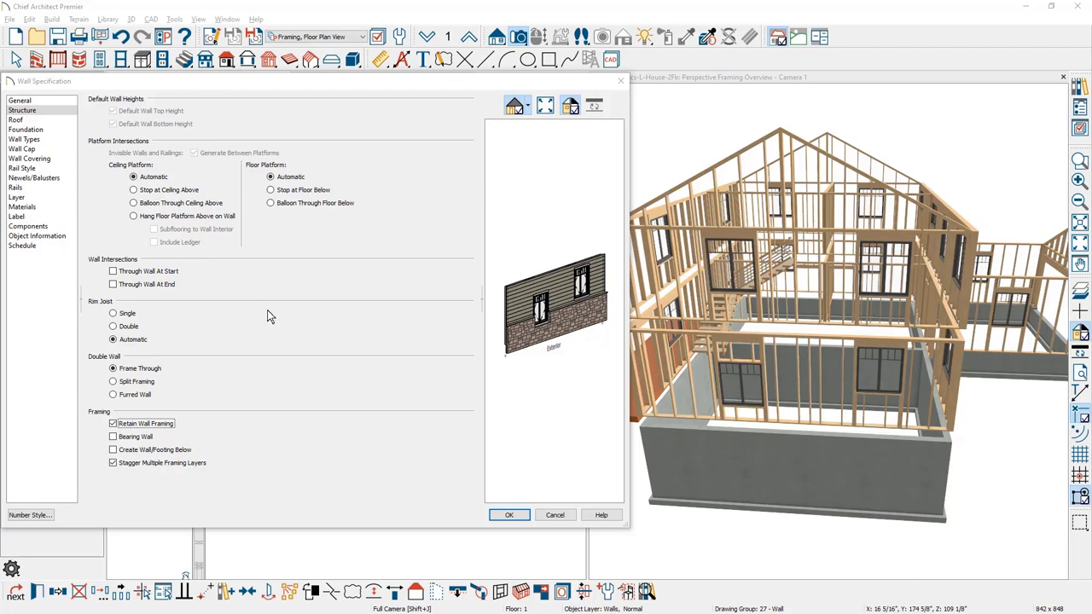
left_click(555, 517)
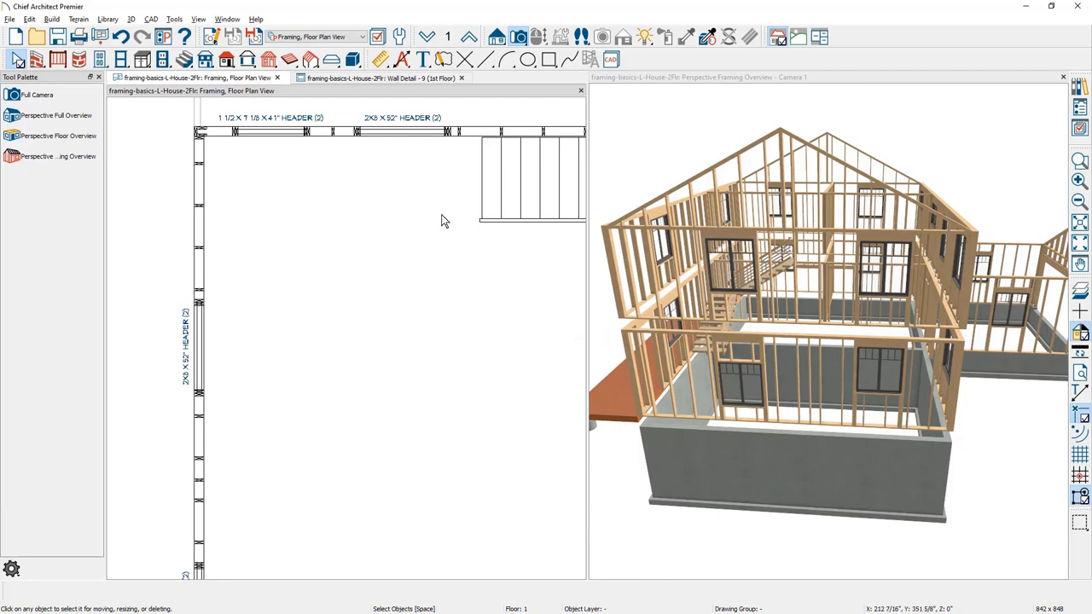
Step: Add a row of wall bridging between the studs separating the two window openings in the wall detail
left_click(405, 79)
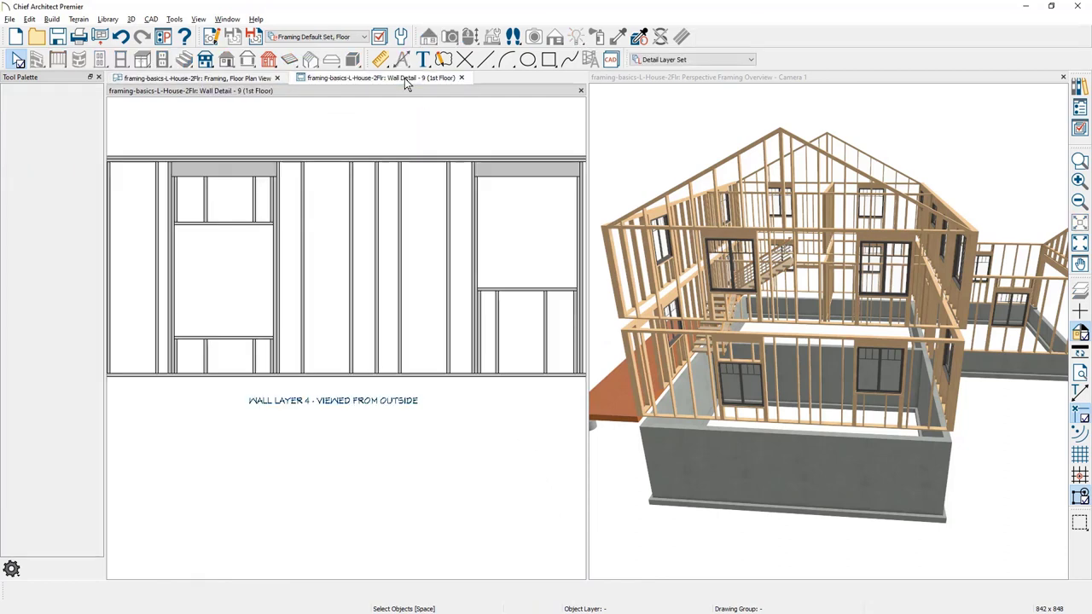
left_click(269, 61)
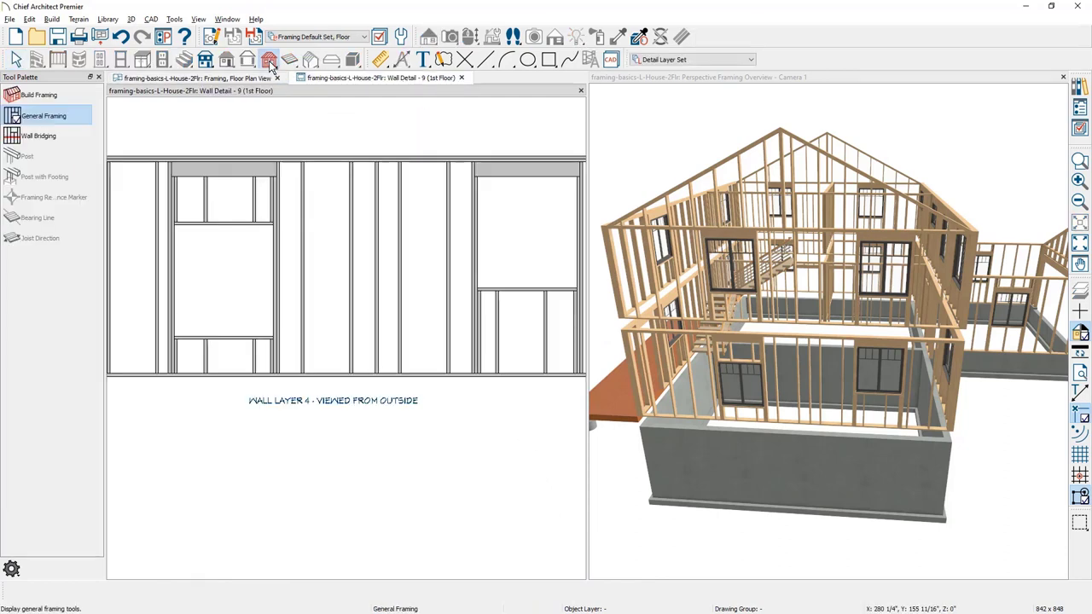
left_click(67, 139)
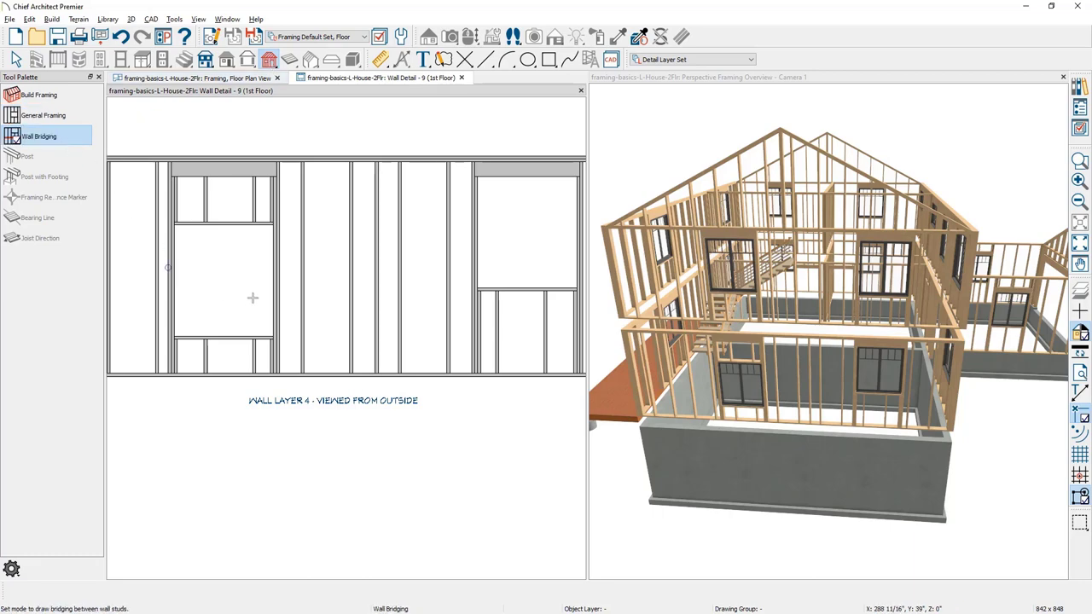
left_click_drag(275, 291, 469, 292)
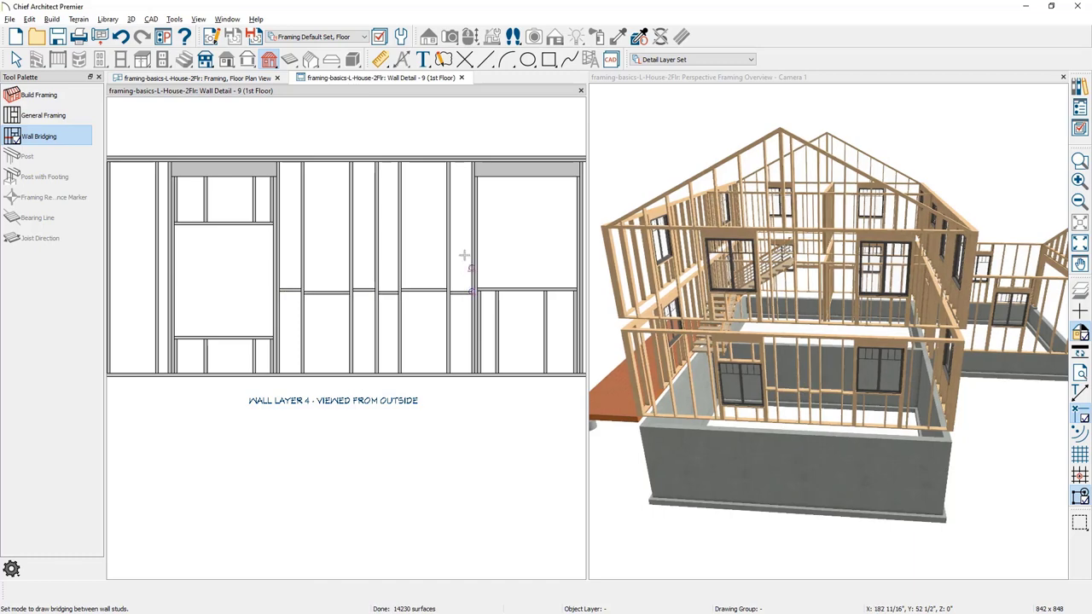
Step: Examine the wall blocking options in the Framing Defaults
left_click(379, 35)
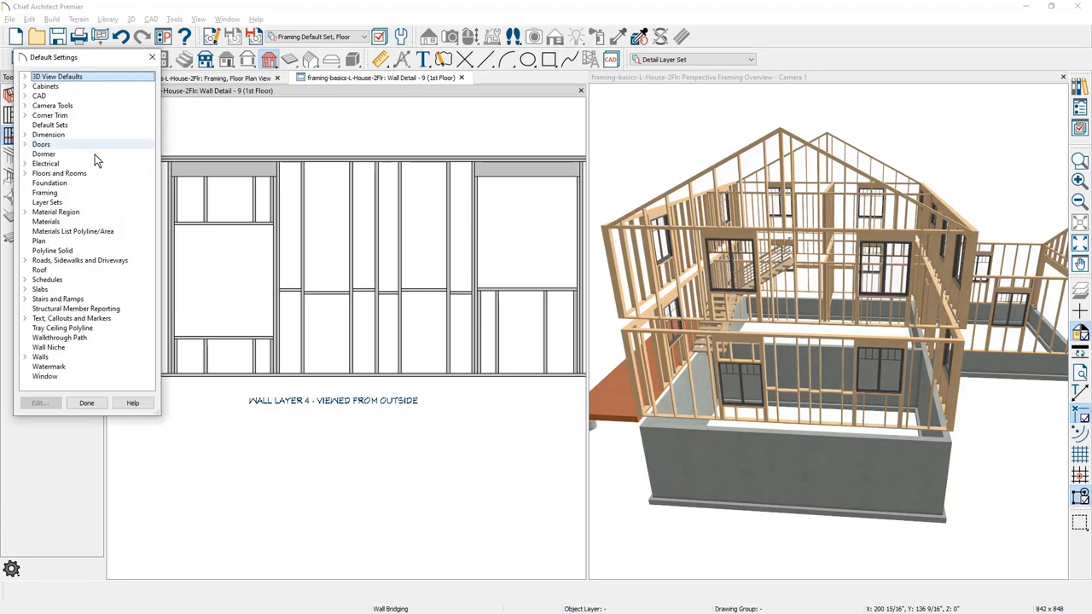
double_click(74, 197)
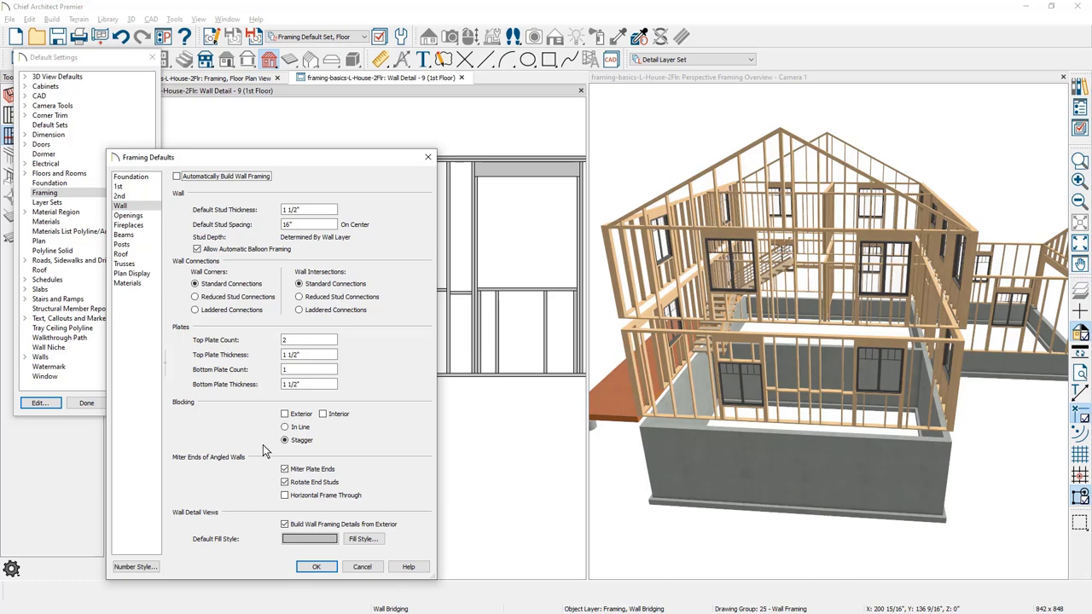
left_click(316, 567)
left_click(86, 403)
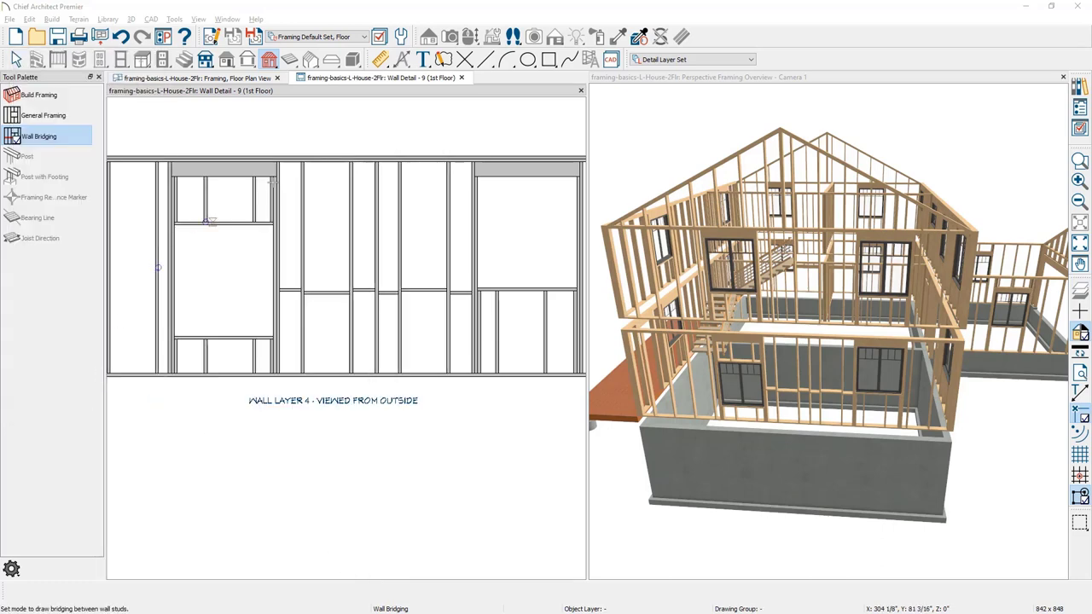
Step: Close the wall detail and orbit the 3D framing overview to look down into the house from above
left_click(461, 78)
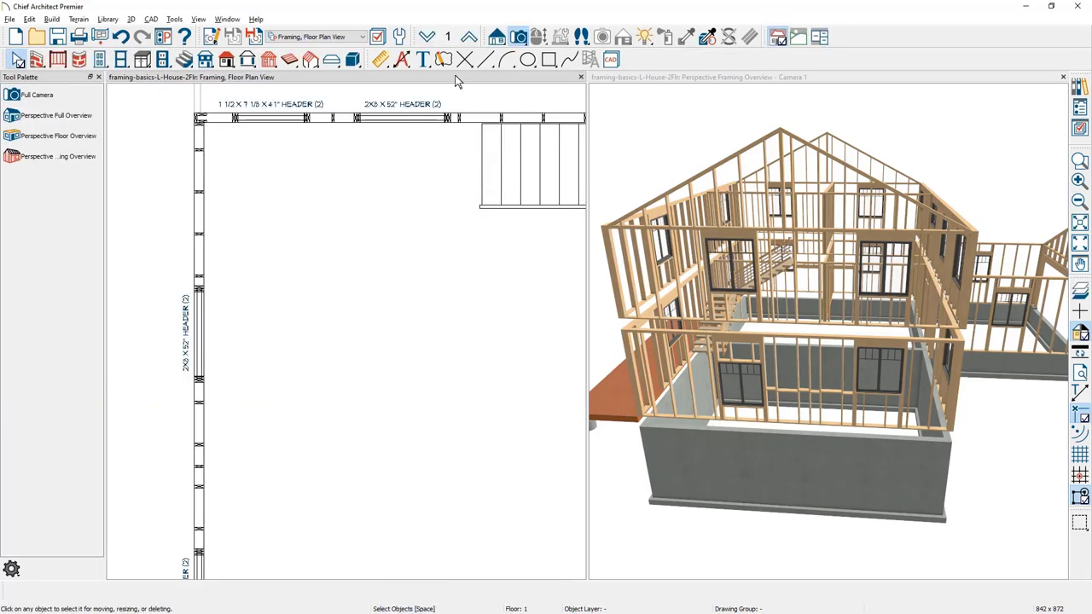
middle_click_drag(763, 256, 704, 305)
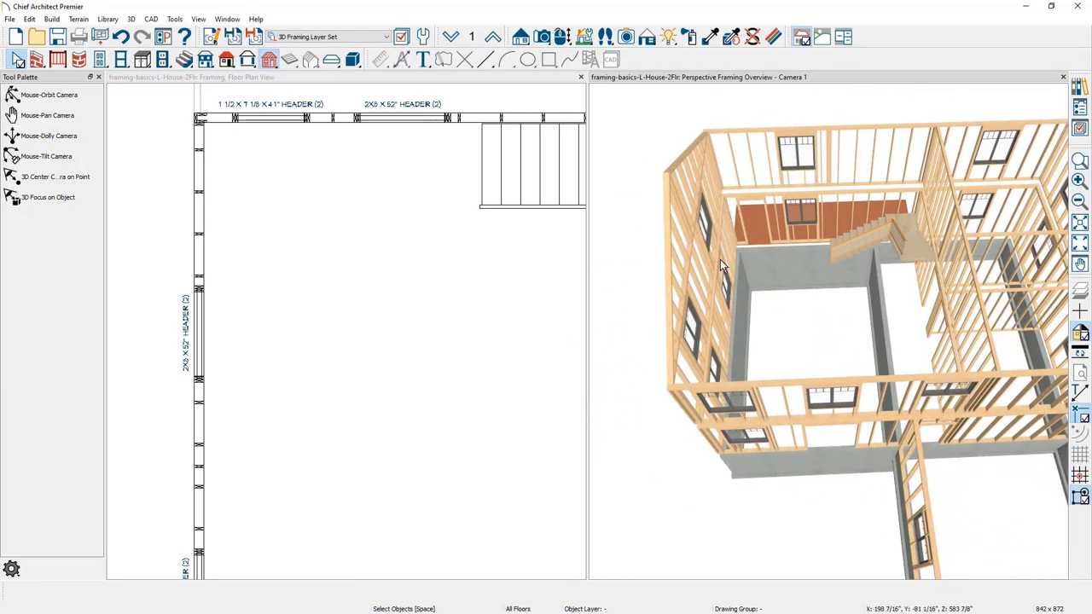
middle_click_drag(732, 306, 697, 307)
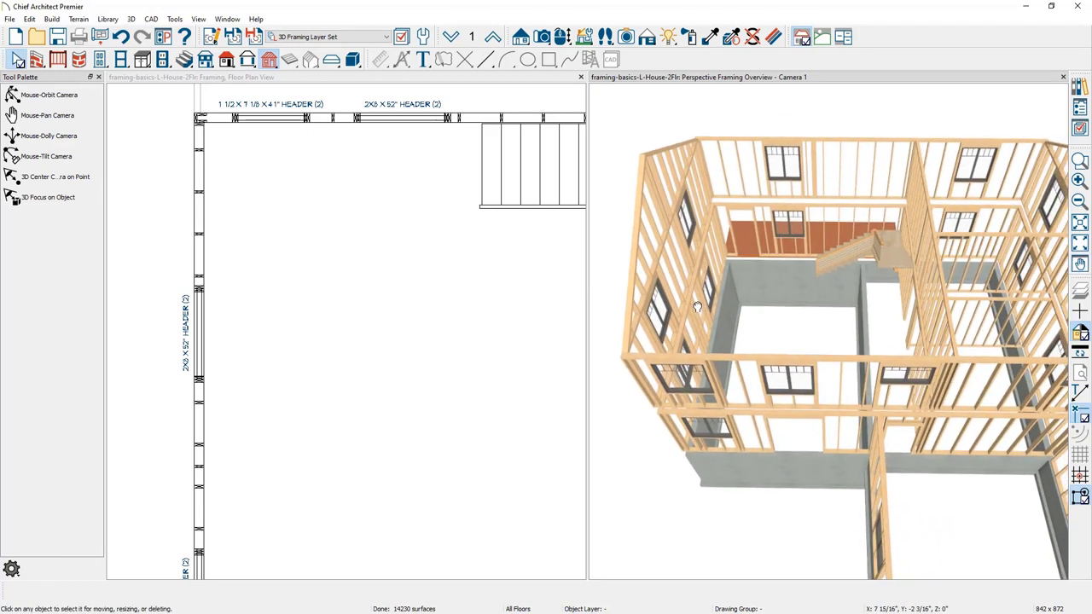
Step: Turn on Build Floor Framing for the Subfloor for Floor 1 in the foundation's Build Framing settings
left_click(232, 82)
left_click(53, 20)
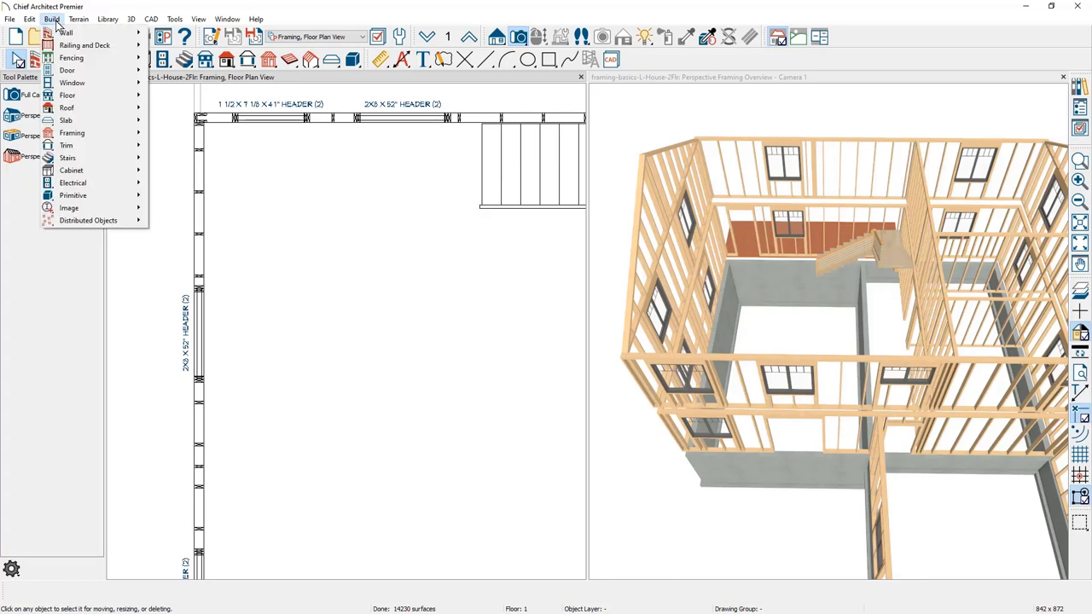
mouse_move(75, 139)
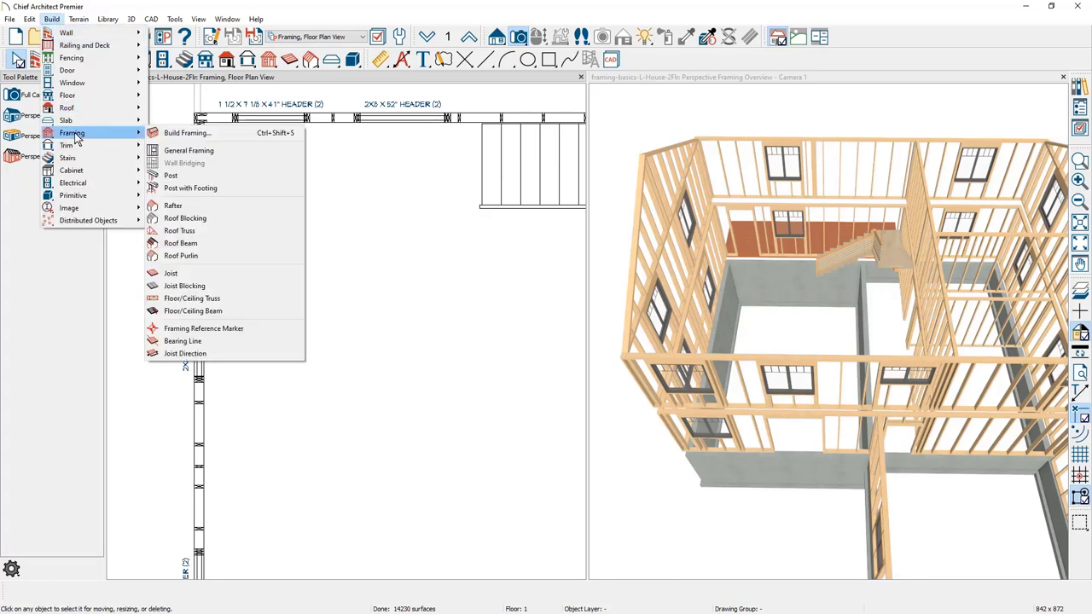
left_click(192, 133)
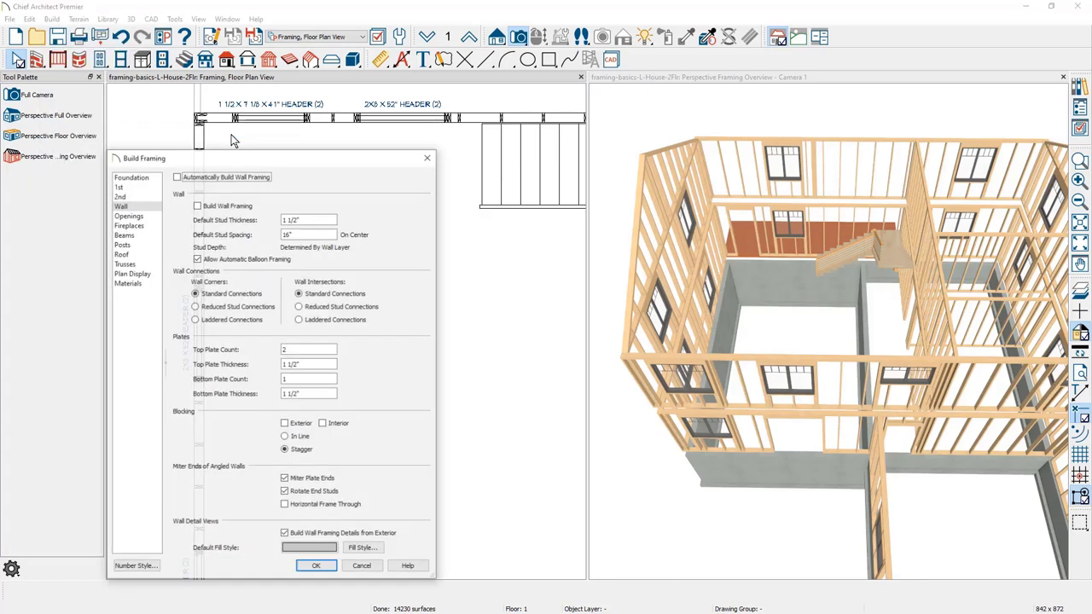
left_click(155, 180)
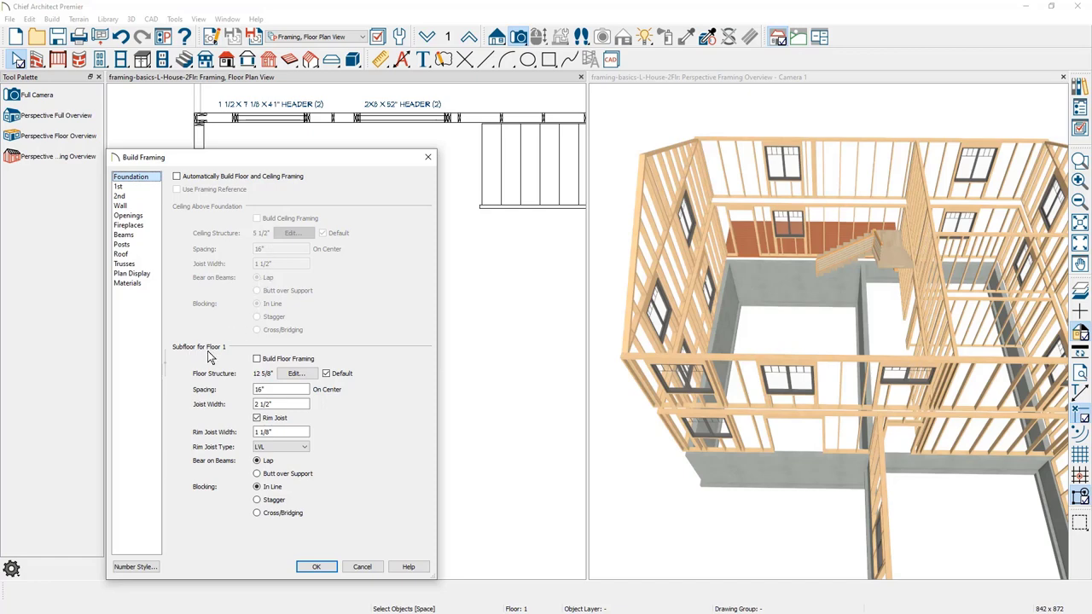
left_click(257, 359)
Step: Review the floor structure layers and build the floor framing with 16" joist spacing and 2 1/2" joist width
left_click(296, 375)
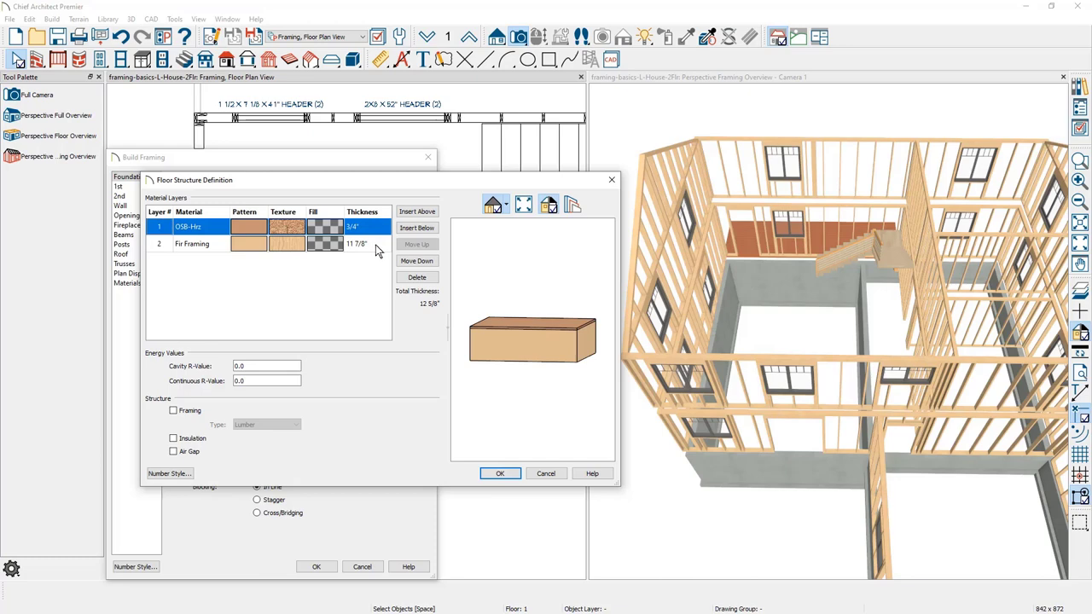
left_click(545, 474)
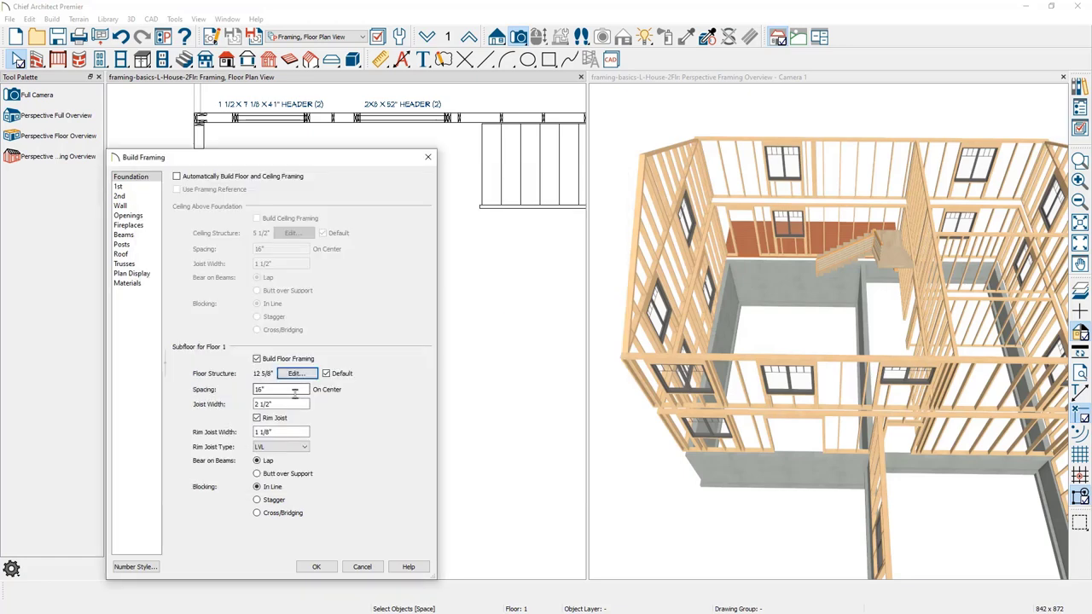
left_click(294, 391)
left_click(296, 404)
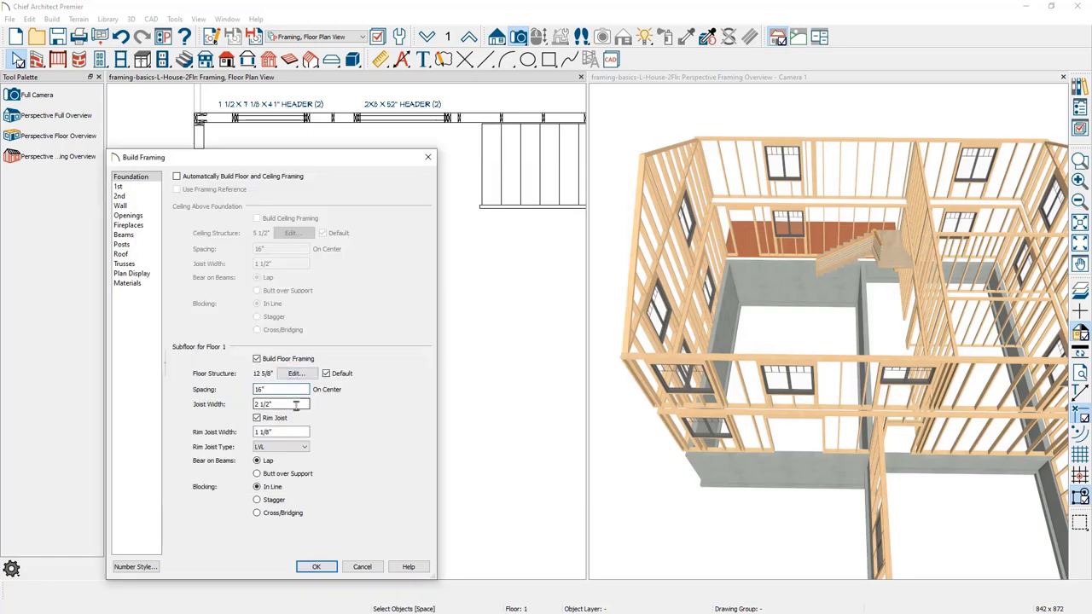
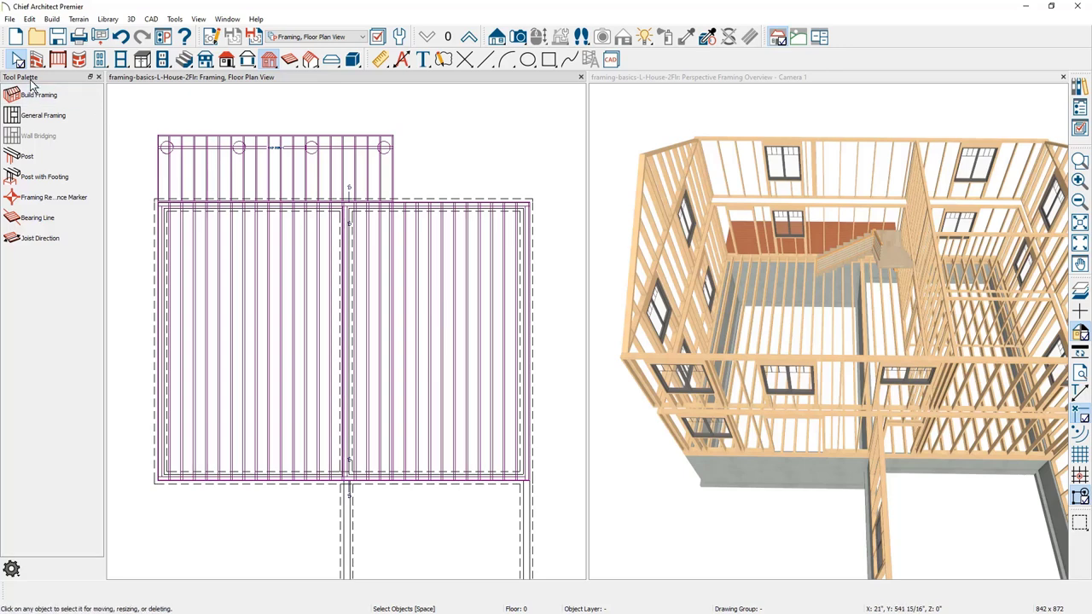
Step: Draw a joist direction line from the middle foundation wall across the foundation room on its right
left_click(67, 242)
left_click_drag(357, 353, 507, 357)
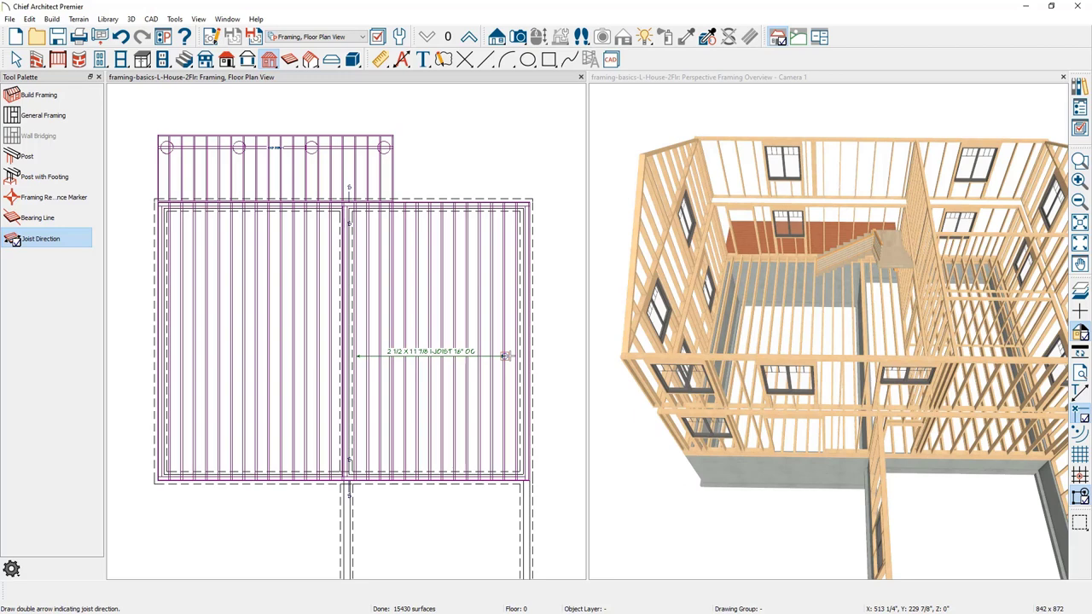
left_click(51, 239)
Step: Mark the middle foundation wall between the two rooms as a Bearing Wall in its structure settings
left_click(348, 328)
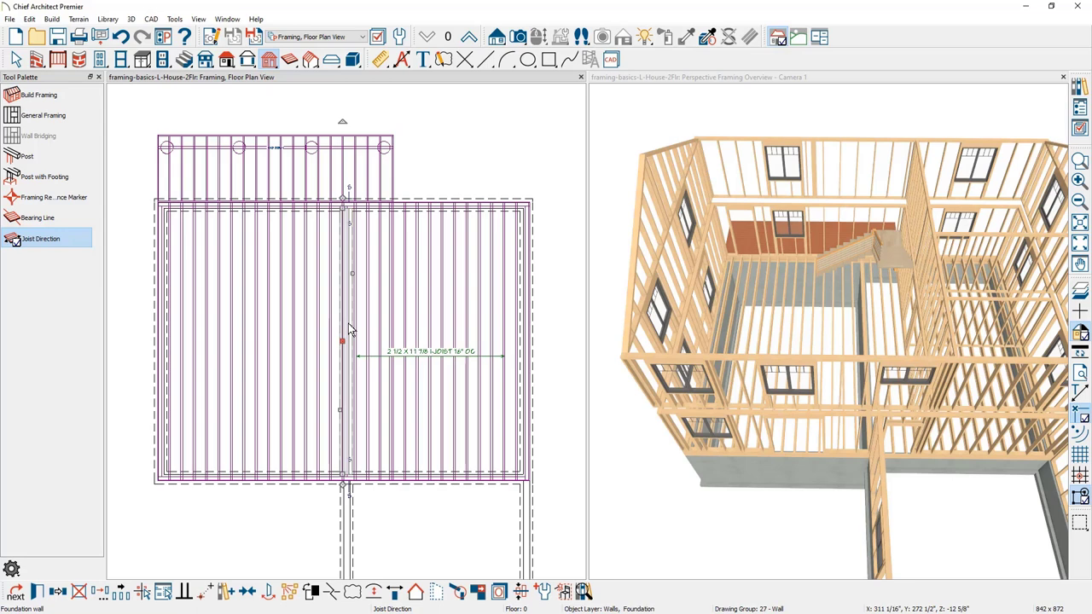
double_click(348, 328)
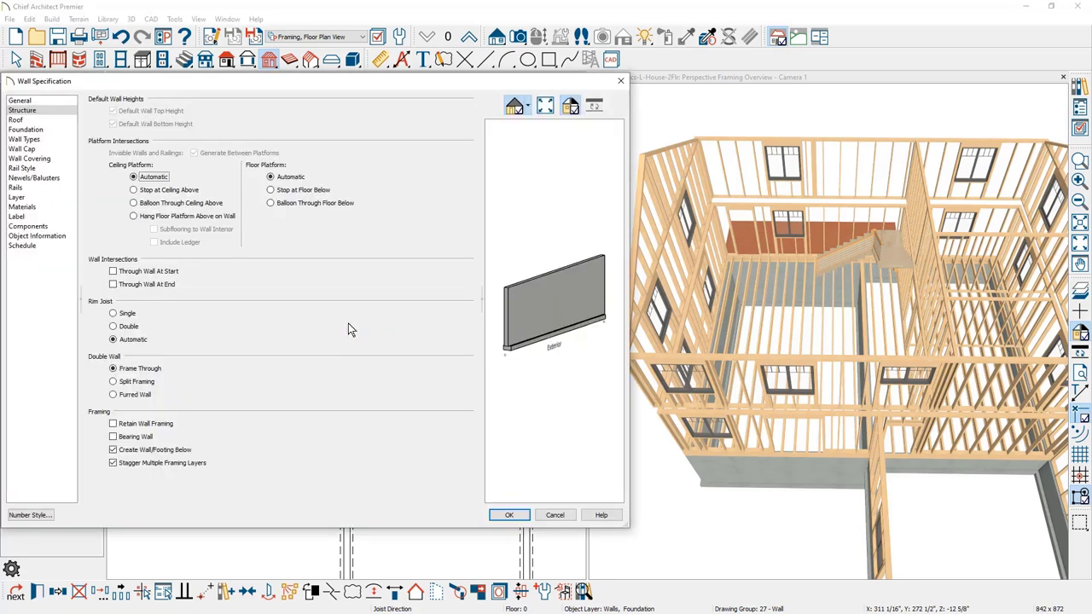
left_click(150, 437)
left_click(504, 516)
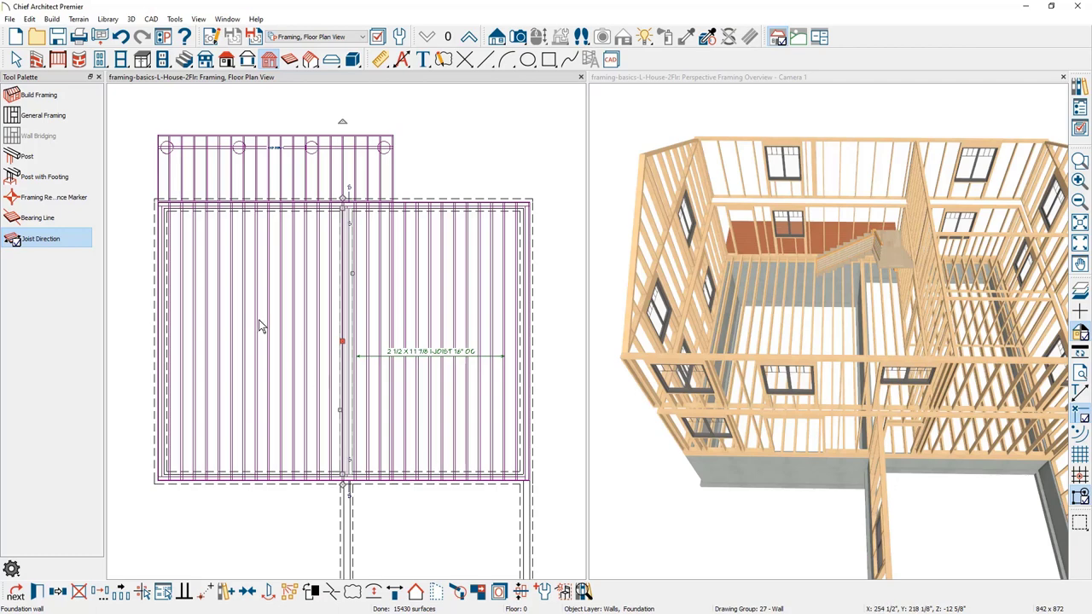
Step: Rebuild the Subfloor for Floor 1 framing so the joists bear on the middle foundation wall
left_click(43, 97)
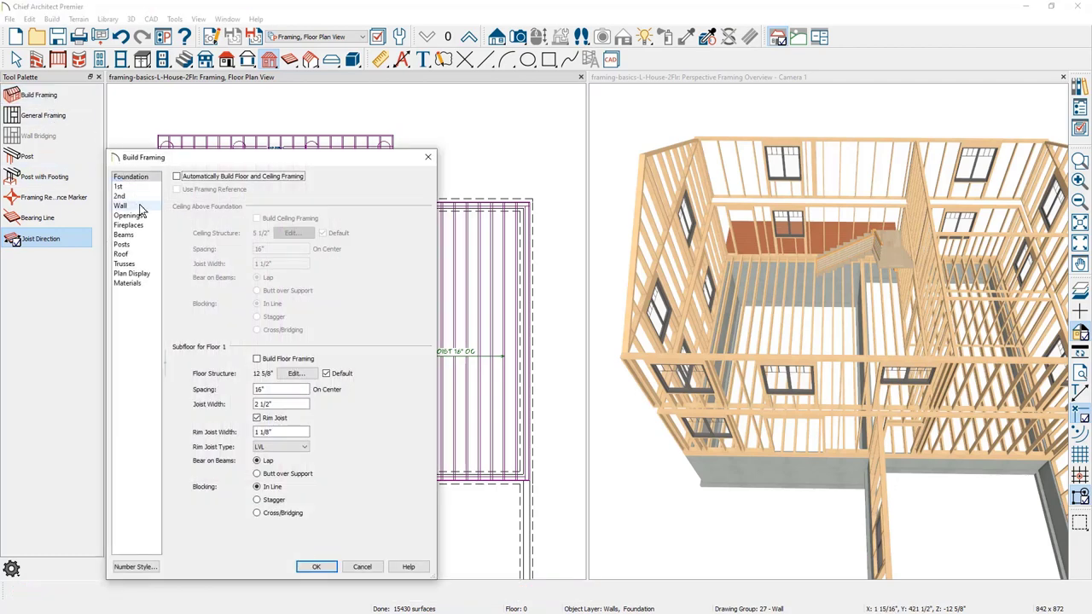
left_click(279, 362)
left_click(316, 567)
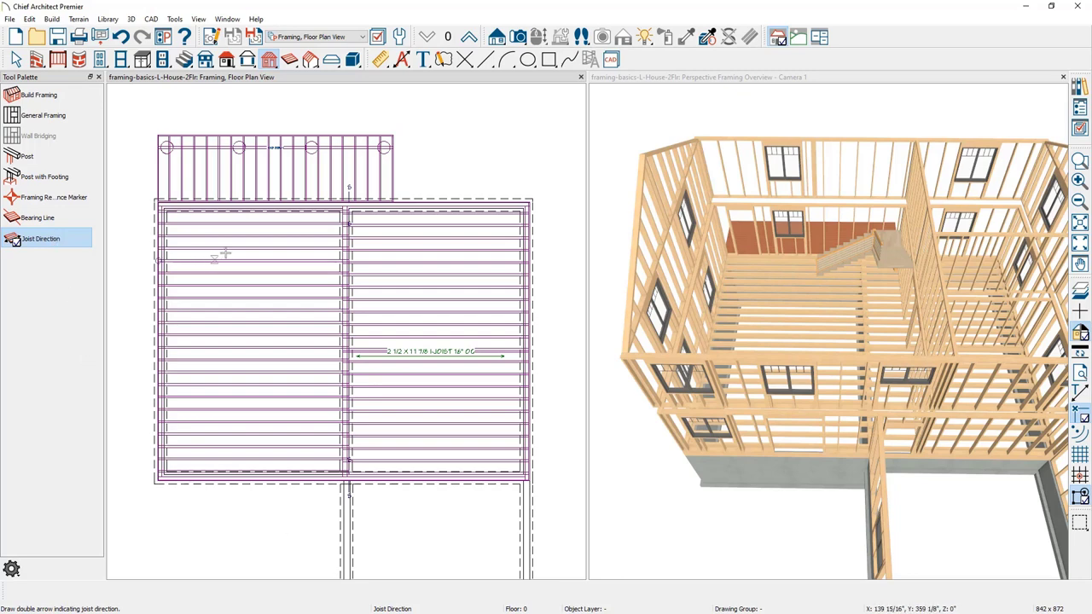
Step: Draw a vertical joist direction line in the left foundation room and rebuild the floor framing
left_click_drag(224, 253, 244, 431)
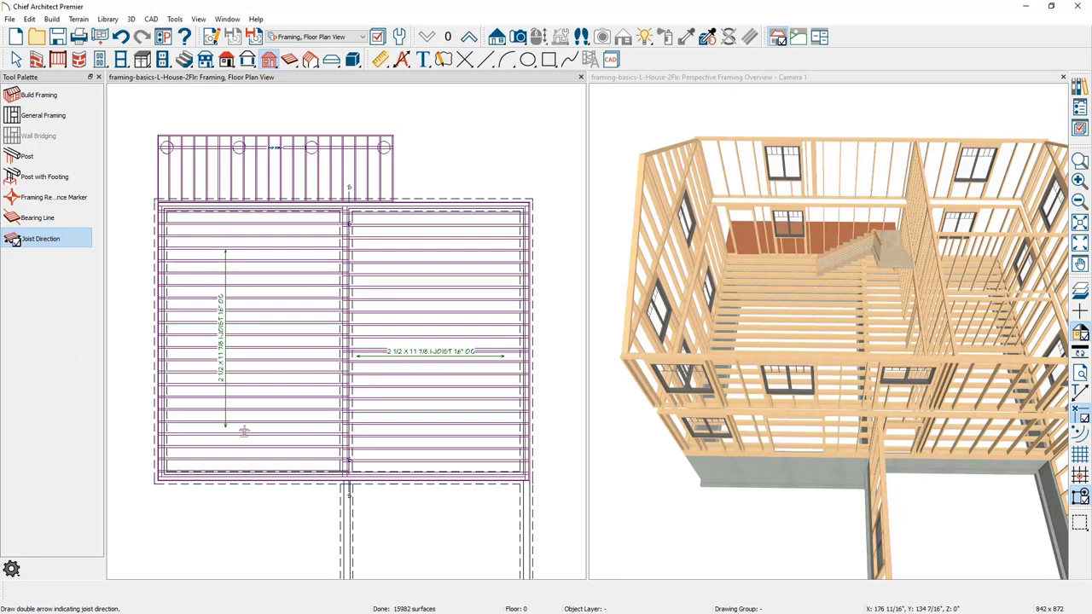
left_click(81, 95)
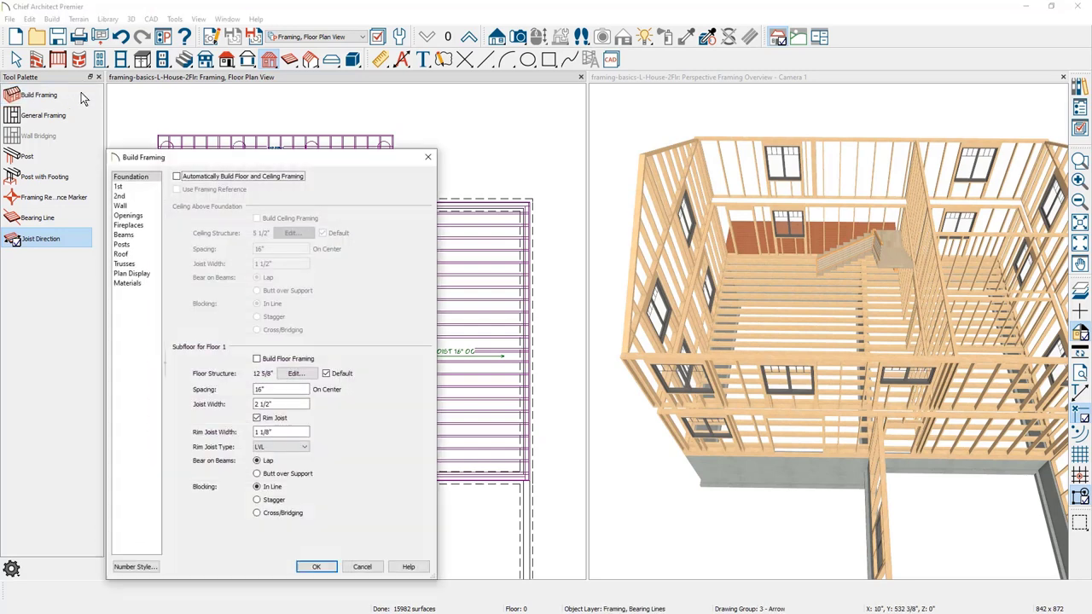
left_click(309, 568)
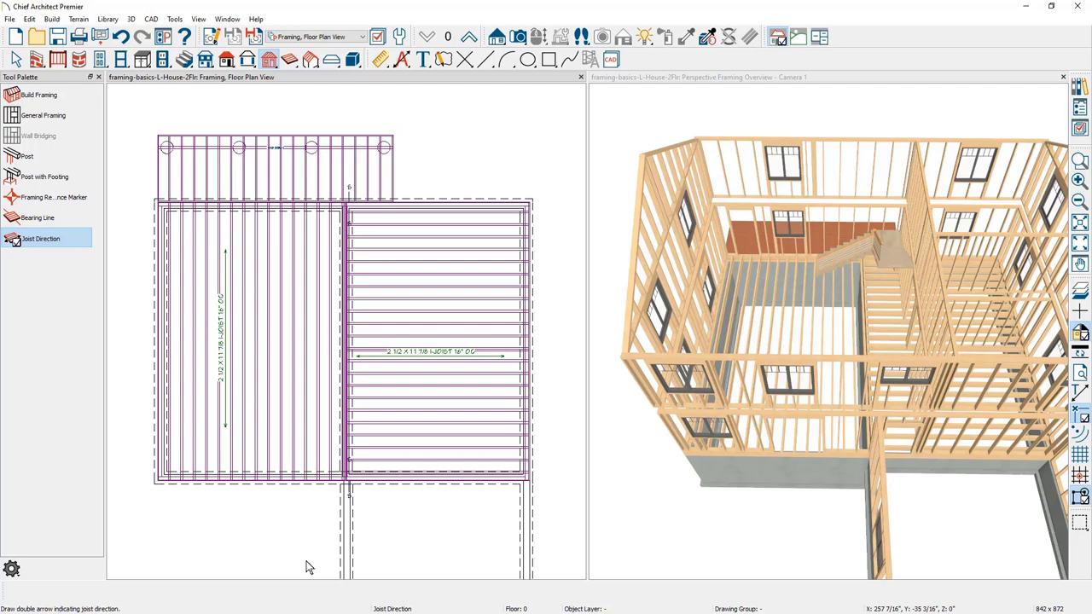
Step: Select all the floor joists in the left foundation room with a Joist marquee and delete them
left_click(290, 60)
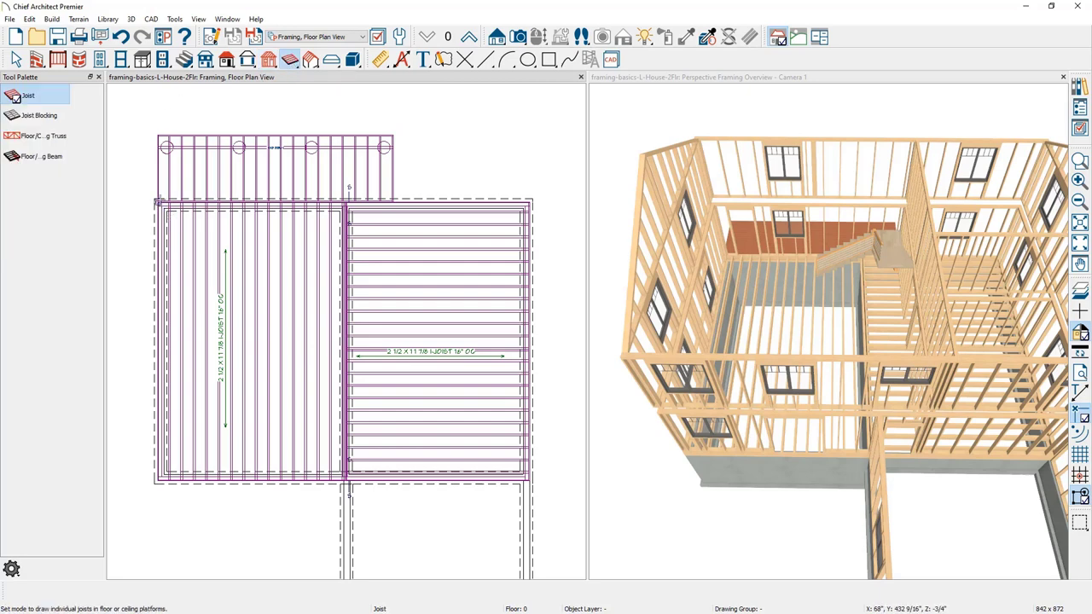
left_click_drag(158, 202, 341, 507)
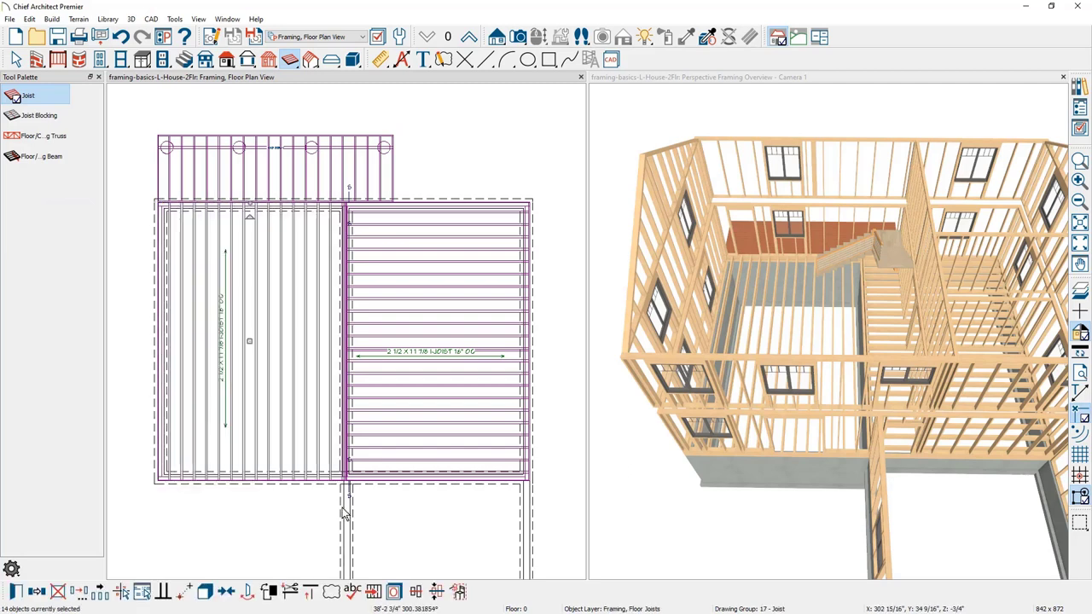
key("Delete")
Step: Draw one floor truss along the left foundation wall, spanning from the upper wall to the lower wall
left_click(41, 137)
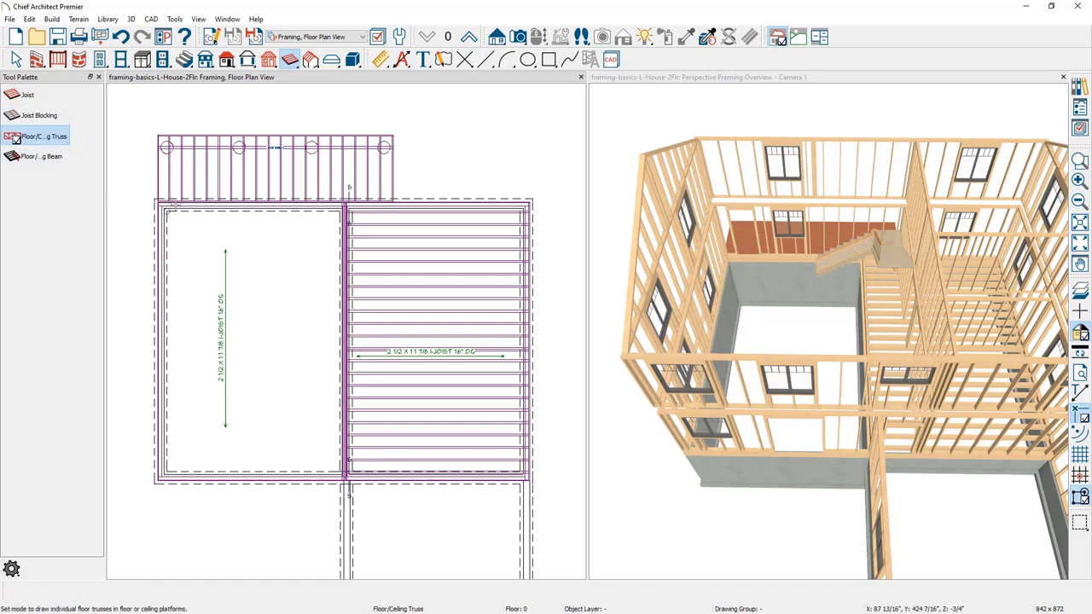
mouse_move(169, 205)
left_mouse_down()
mouse_move(168, 473)
mouse_move(170, 466)
left_mouse_up()
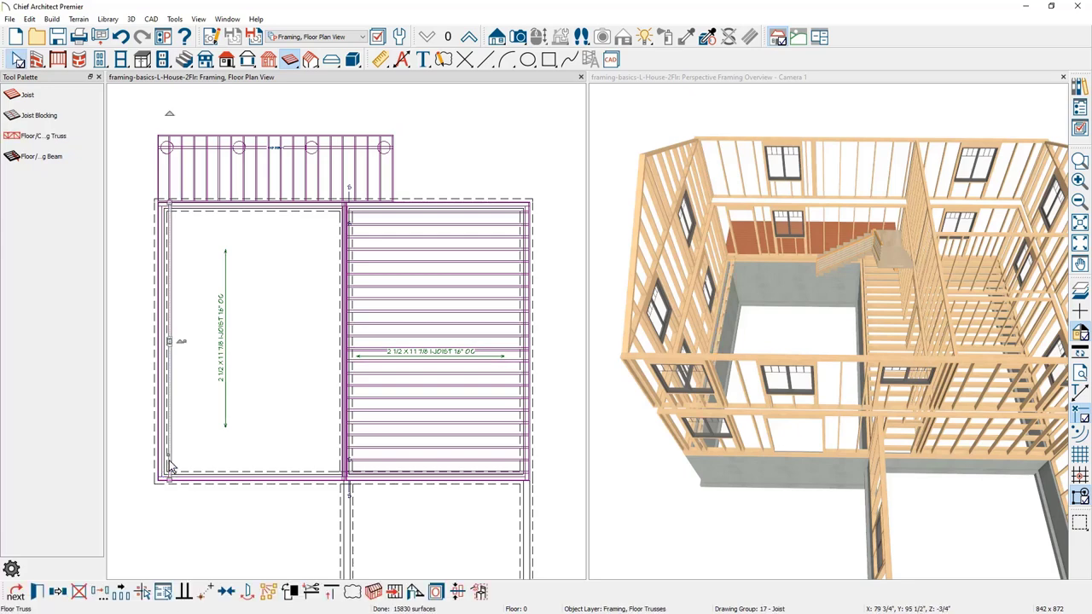
key("space")
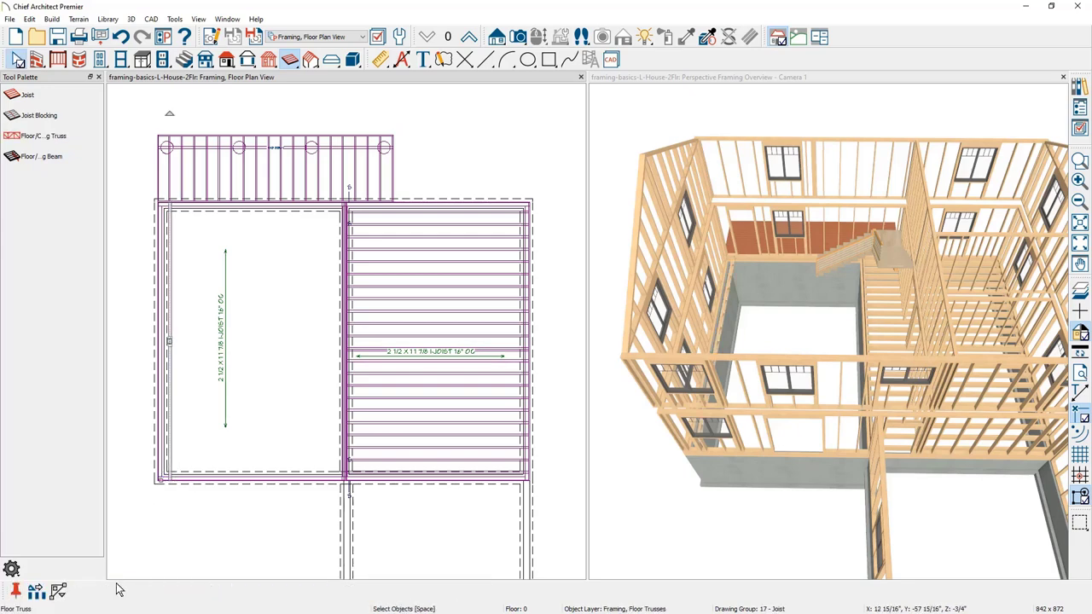
Step: Copy the floor truss across the left foundation room to the middle wall at a 24" offset using Multiple Copy
double_click(36, 590)
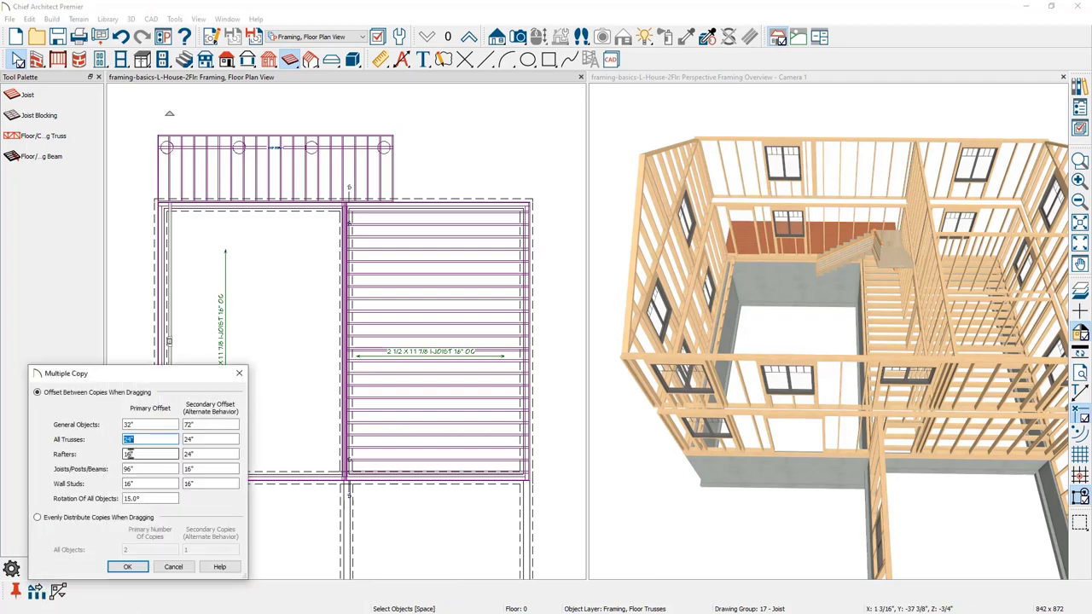
left_click(128, 566)
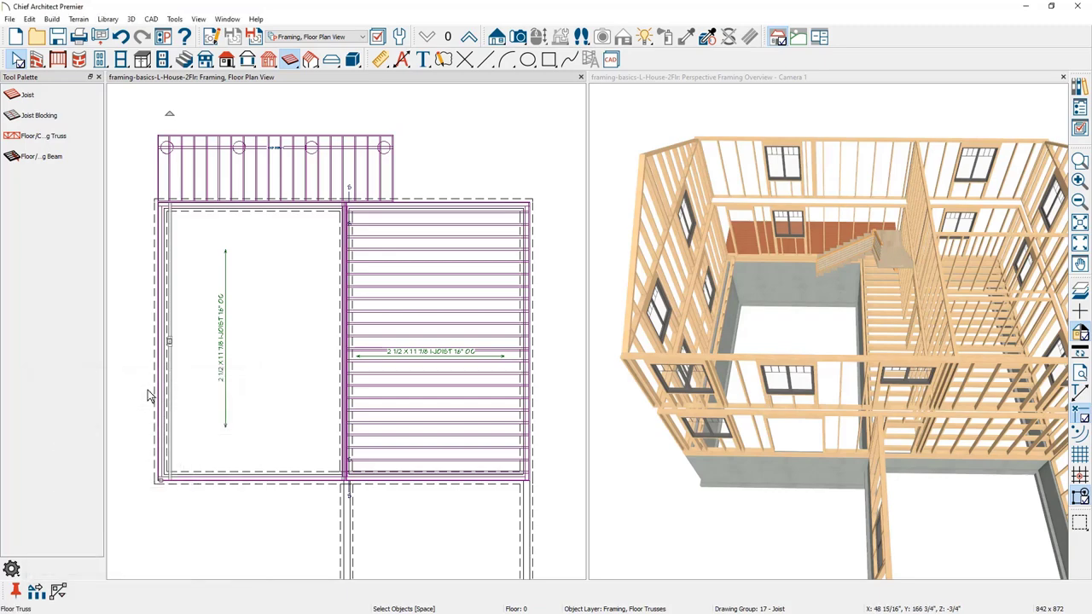
left_click_drag(173, 344, 342, 340)
Step: Examine the floor trusses up close in the 3D framing overview, and enlarge that view to show the whole house
scroll(808, 310, "up", 3)
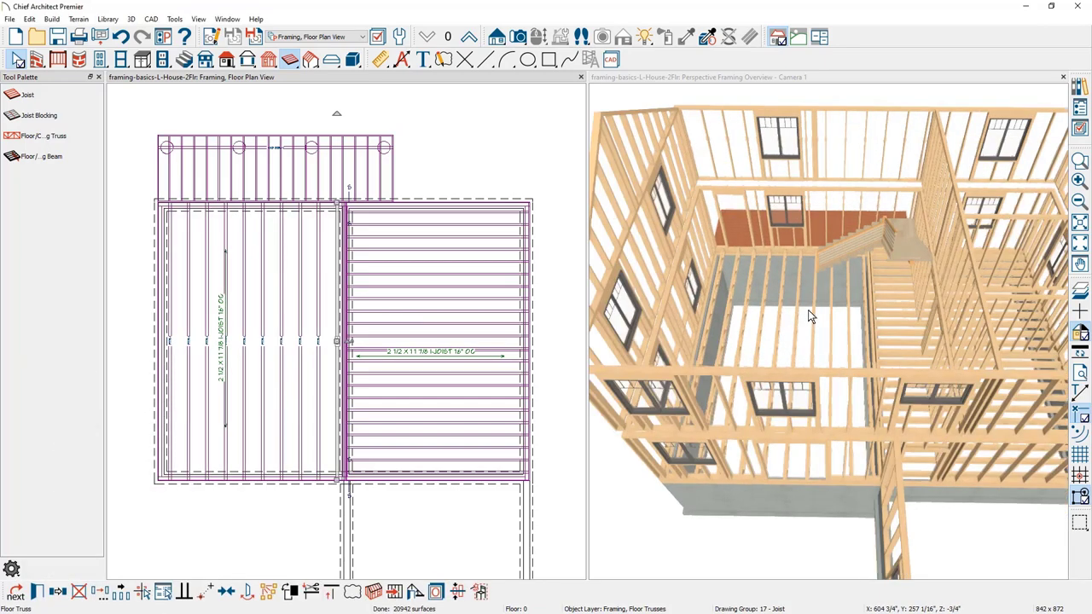
scroll(774, 354, "up", 5)
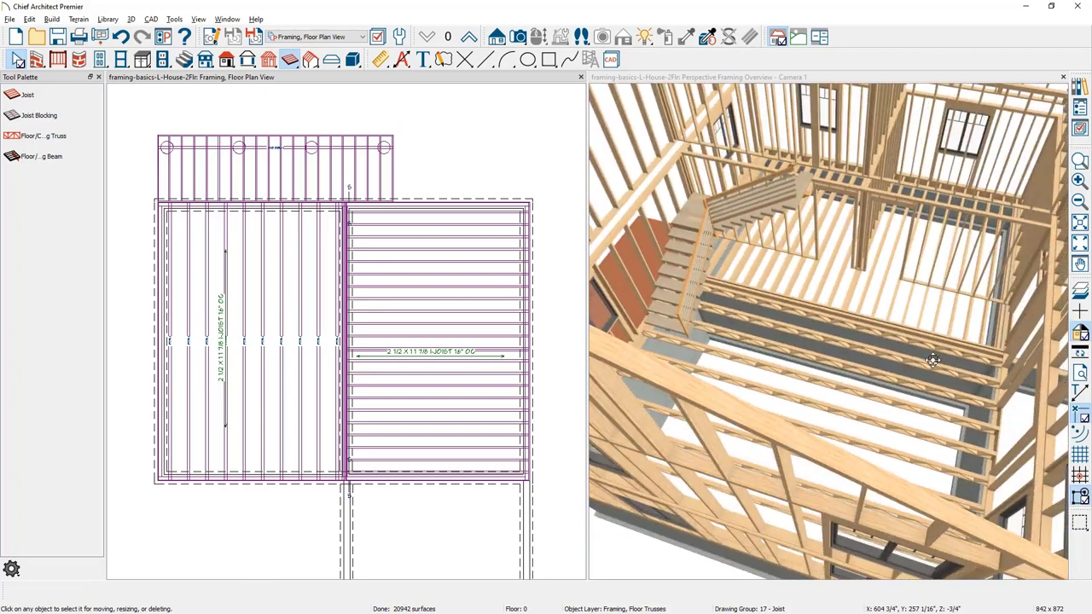
left_click(880, 378)
scroll(880, 380, "up", 5)
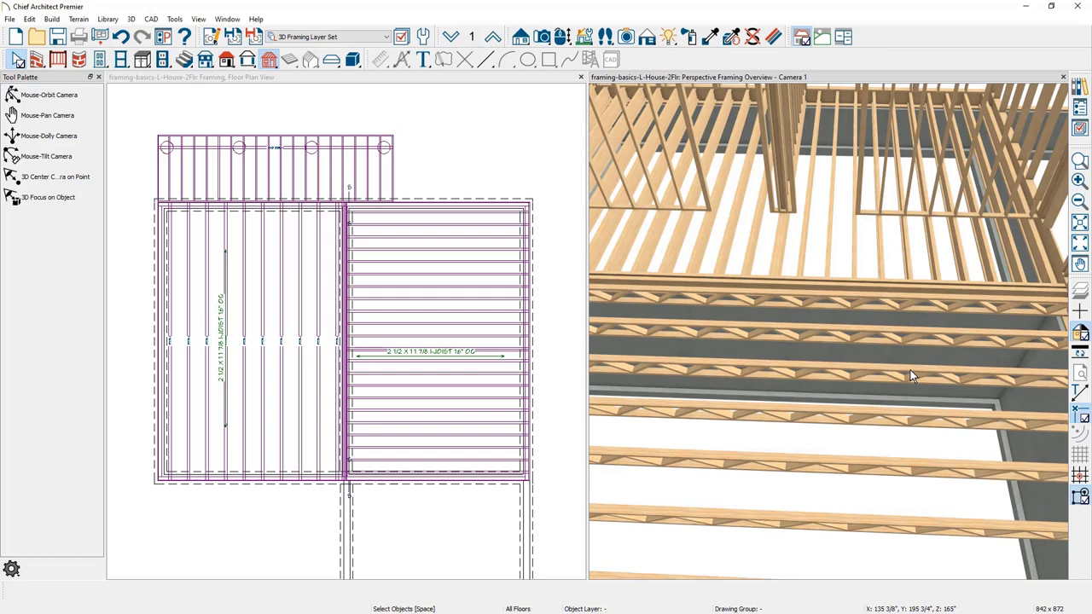
double_click(876, 76)
scroll(845, 257, "down", 10)
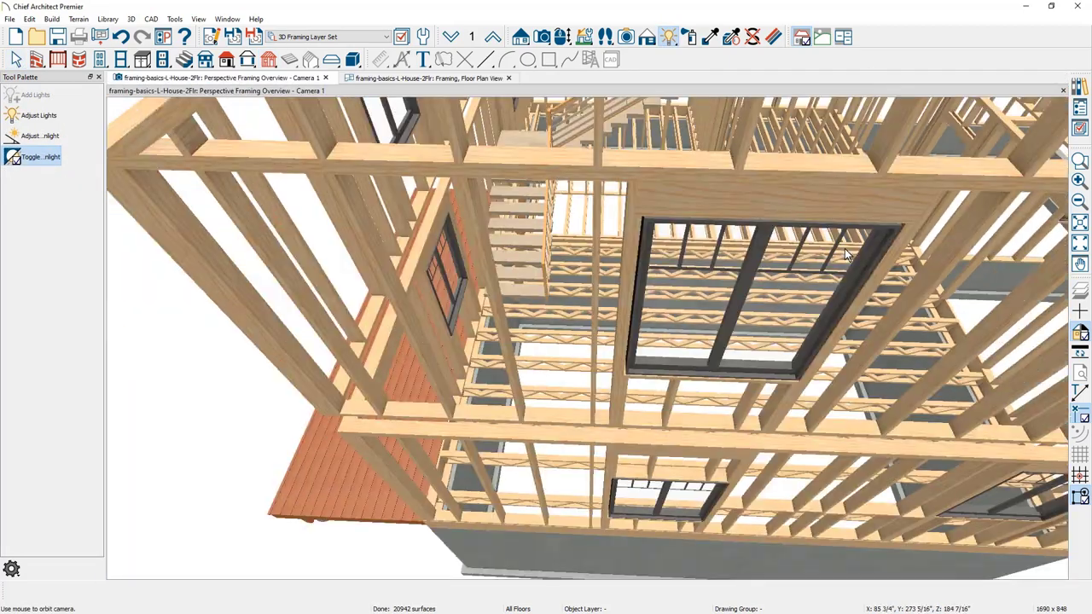
left_click_drag(845, 257, 557, 428)
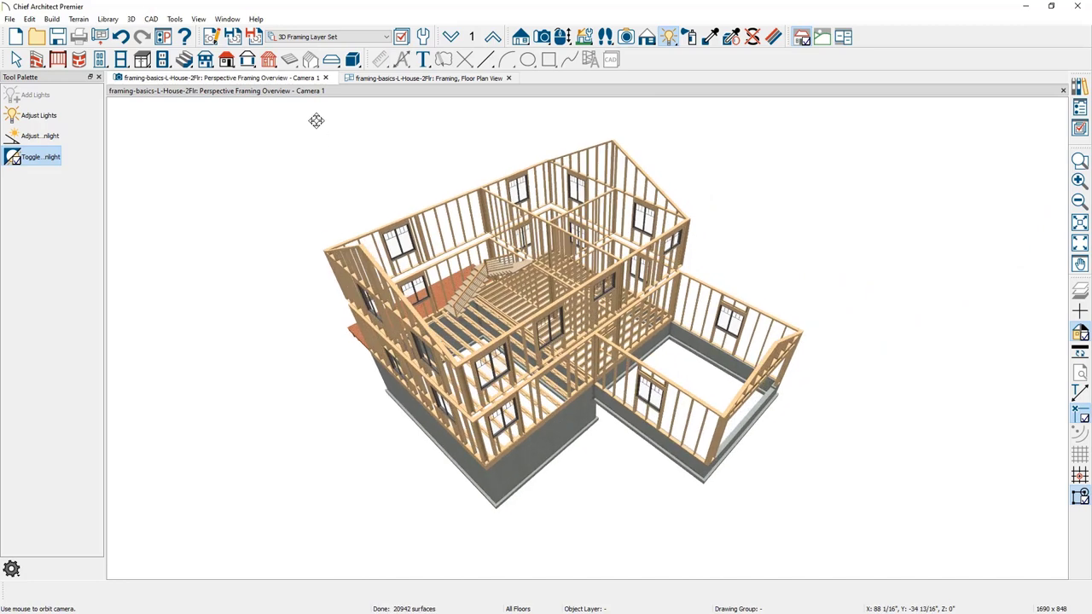
Step: View the finished house with the Camera View Layer Set and return to the 3D Framing Layer Set
left_click(332, 38)
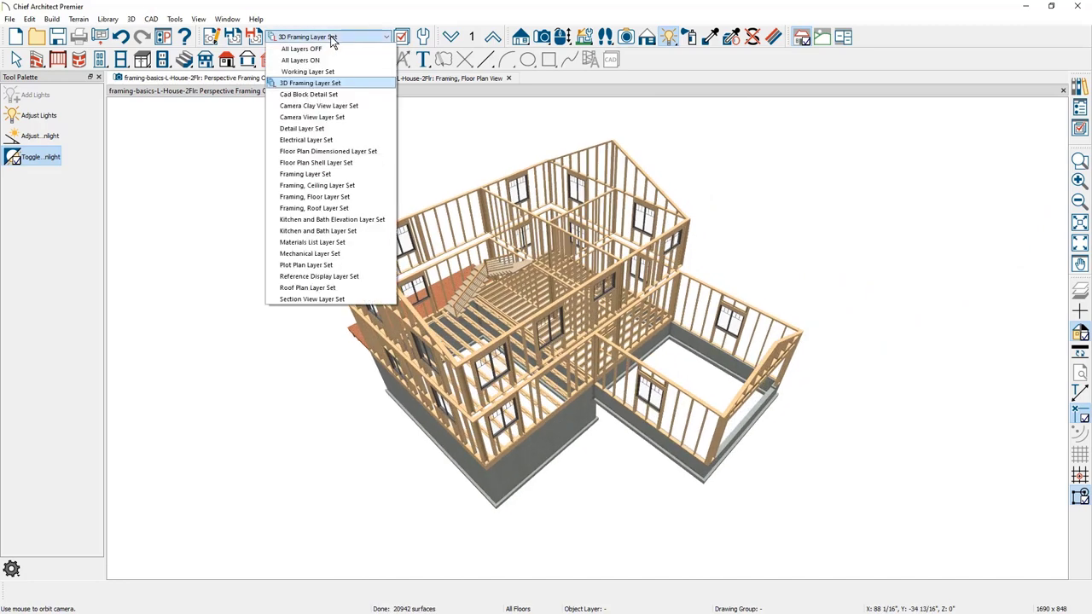
left_click(339, 117)
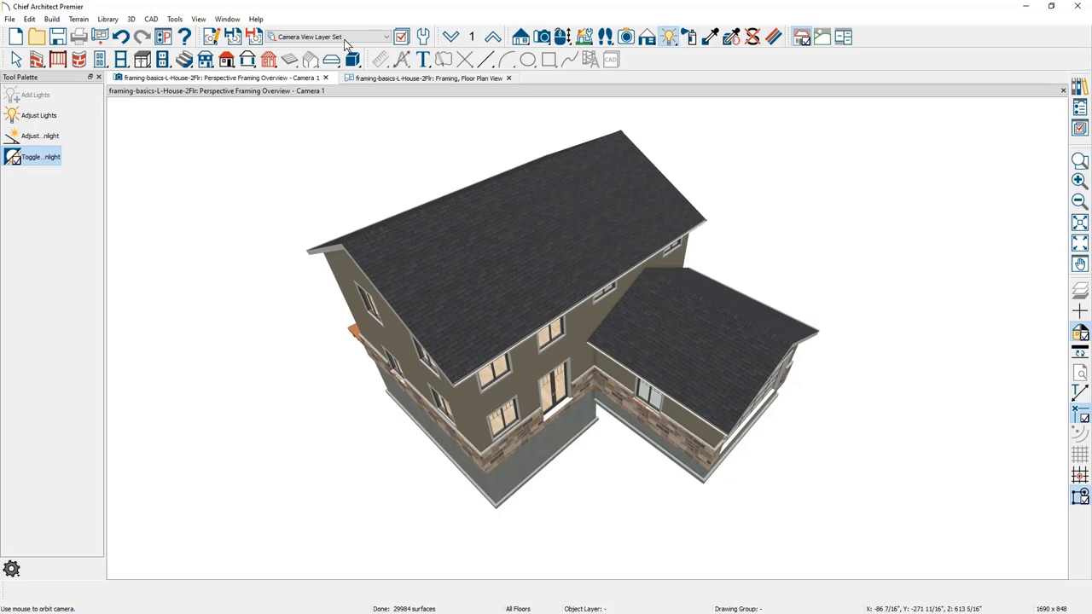
left_click(346, 39)
left_click(344, 82)
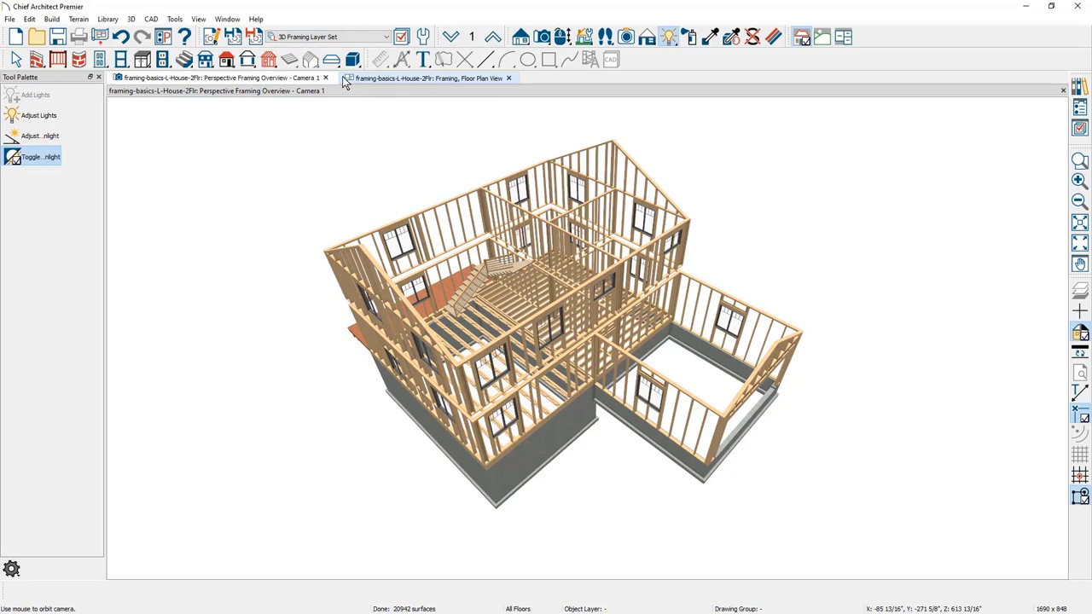
Step: Try Build Roof Framing with rafters at 24" on center, and undo the built roof framing
left_click(51, 19)
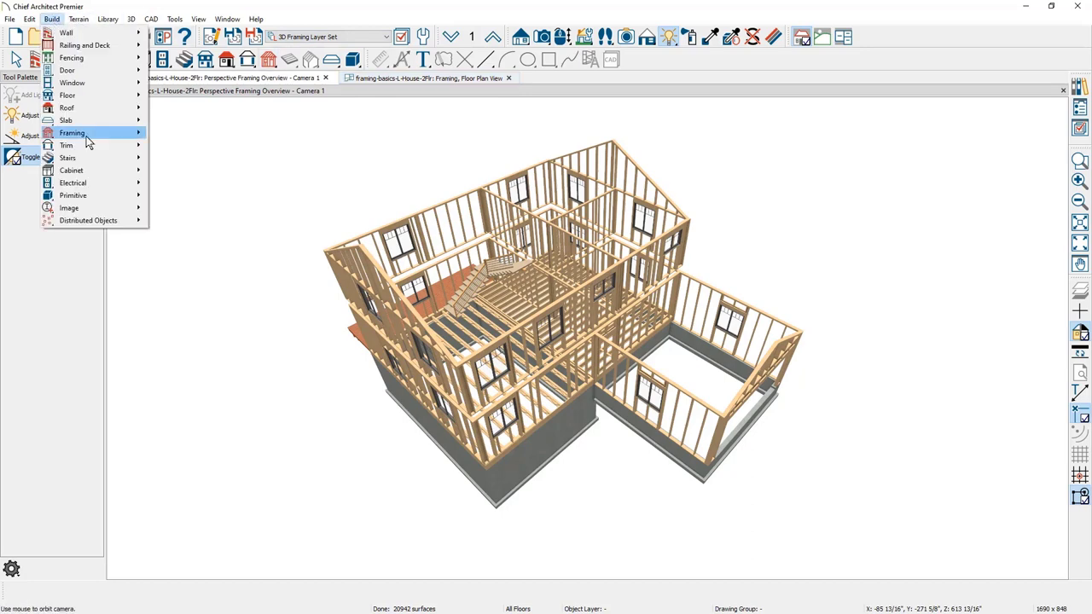
mouse_move(85, 134)
left_click(216, 140)
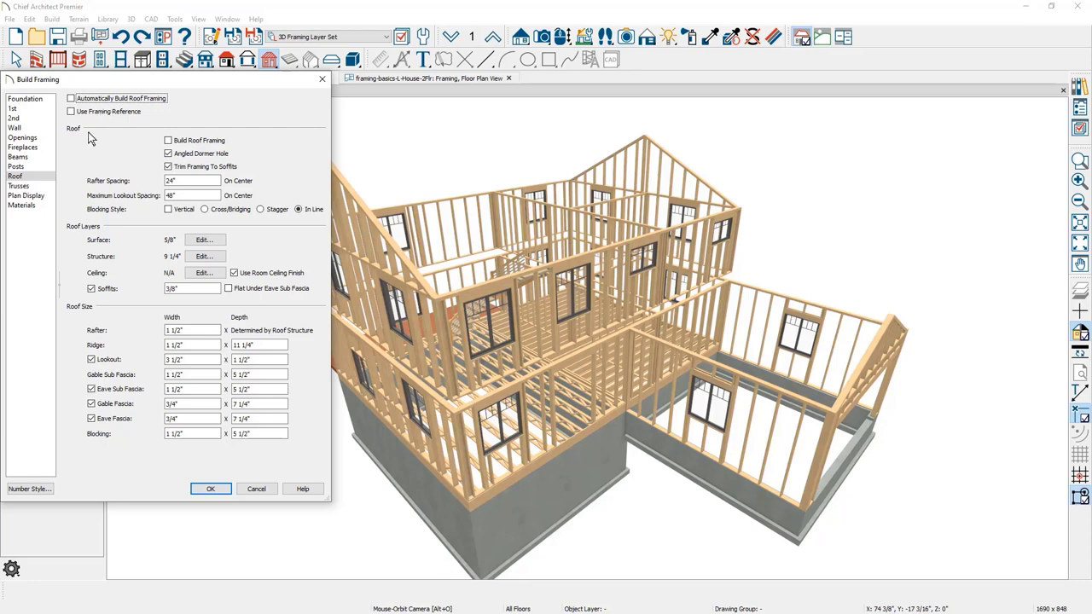
left_click(169, 142)
left_click(208, 487)
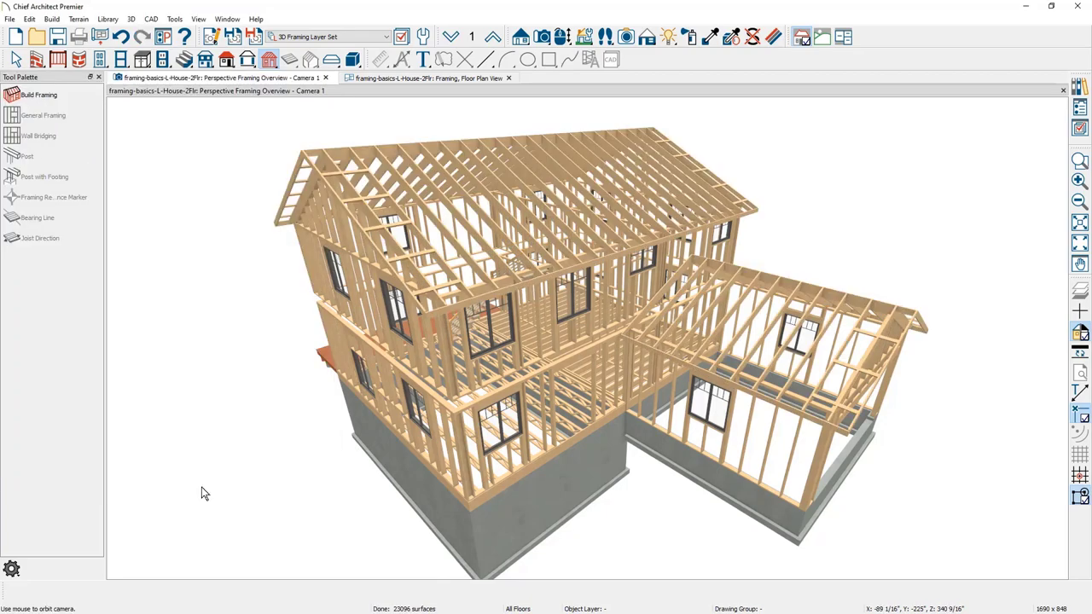
mouse_move(347, 453)
left_mouse_down()
mouse_move(183, 447)
mouse_move(344, 451)
left_mouse_up()
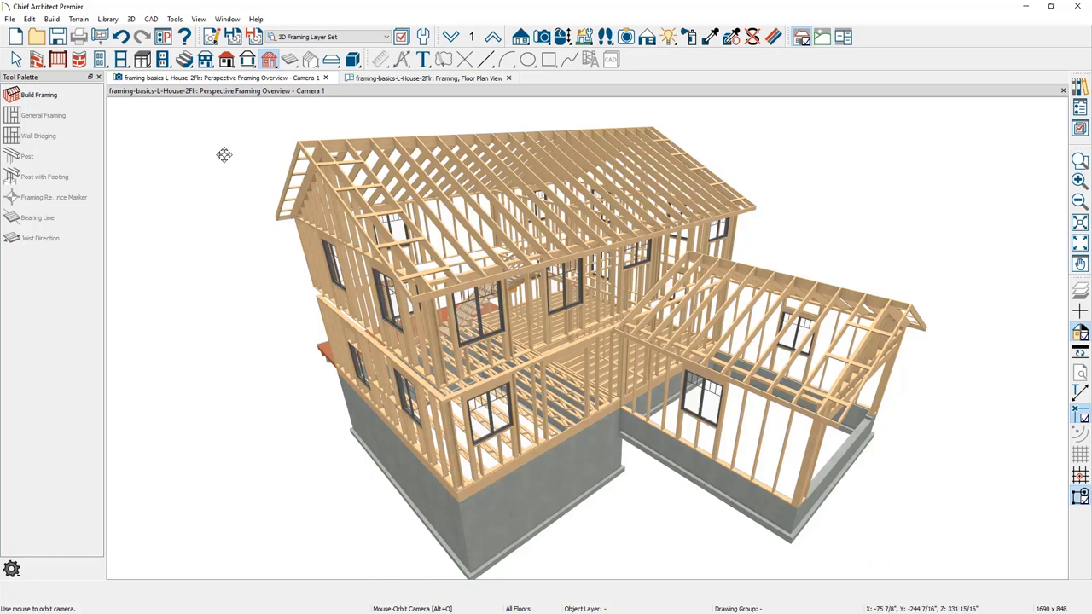
left_click(121, 37)
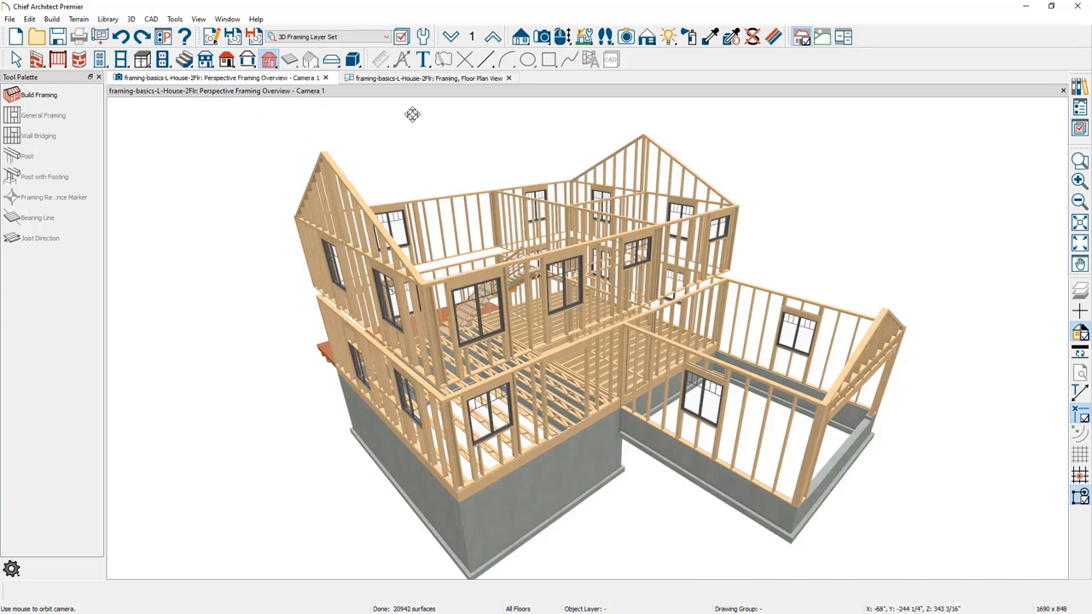
Step: Show floor 2 in the Framing, Roof Plan View and check the upper roof plane's extent
left_click(466, 79)
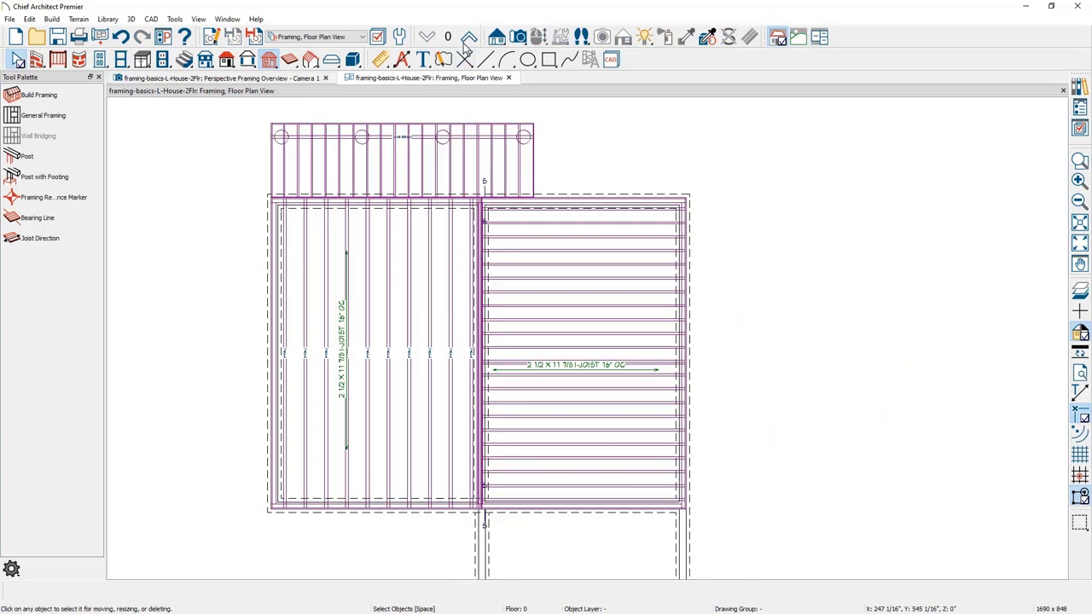
left_click(468, 38)
left_click(468, 37)
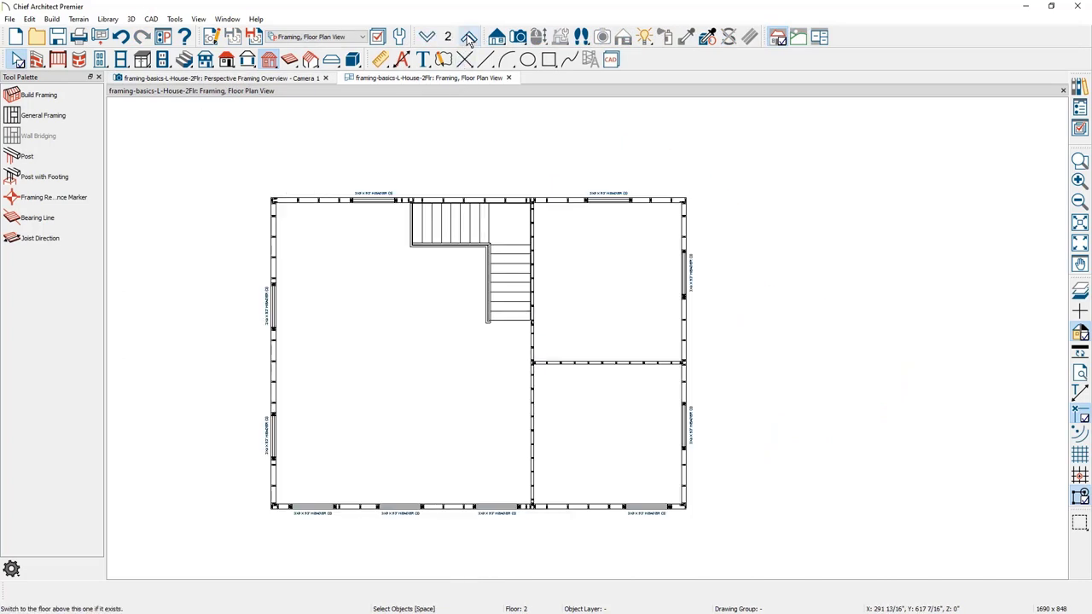
left_click(363, 36)
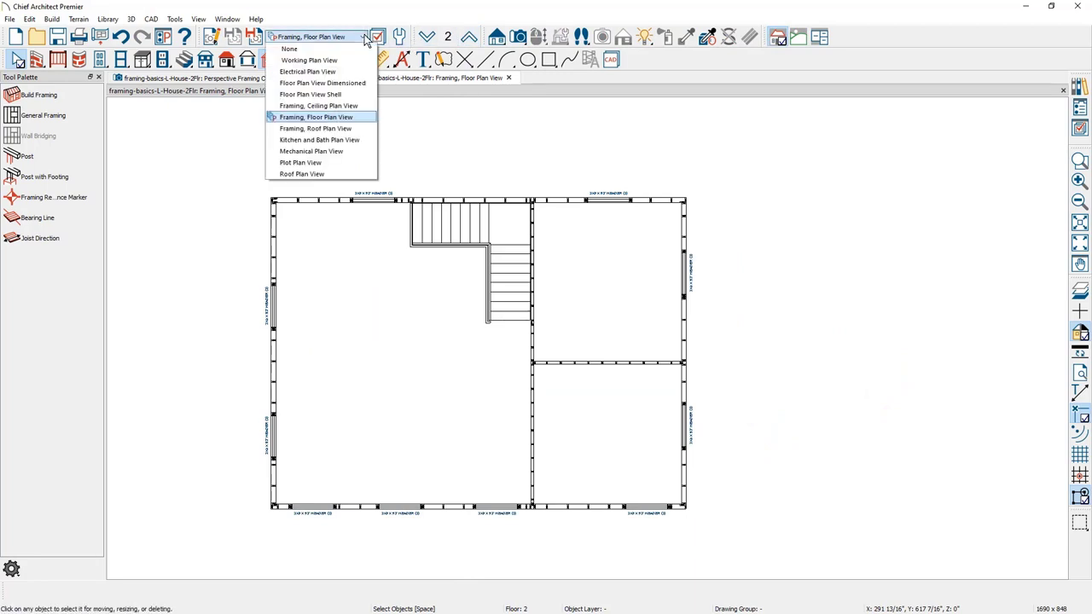
left_click(355, 128)
left_click(357, 185)
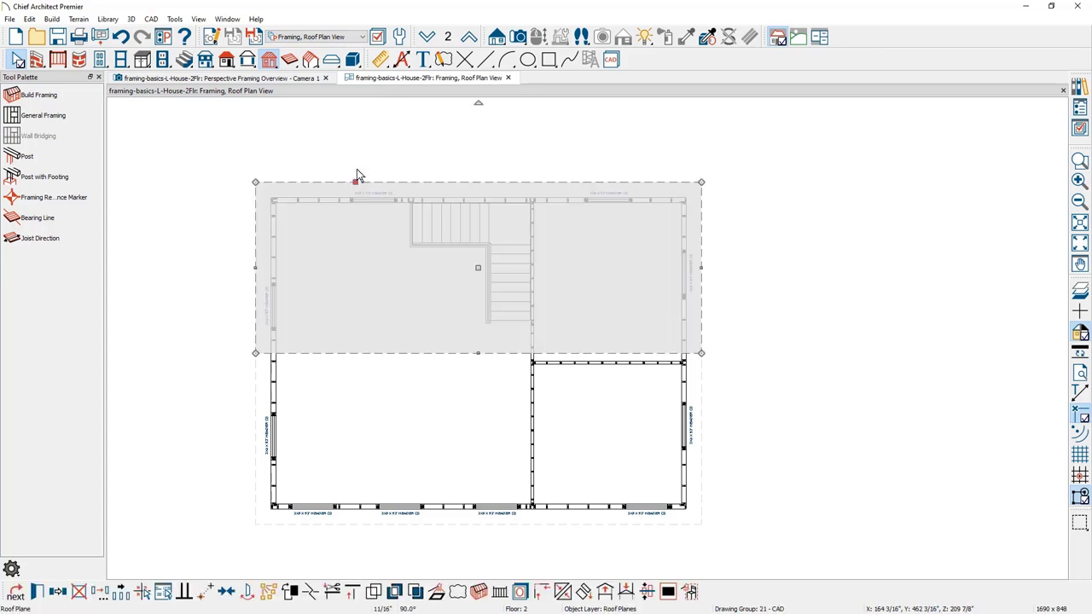
left_click(356, 170)
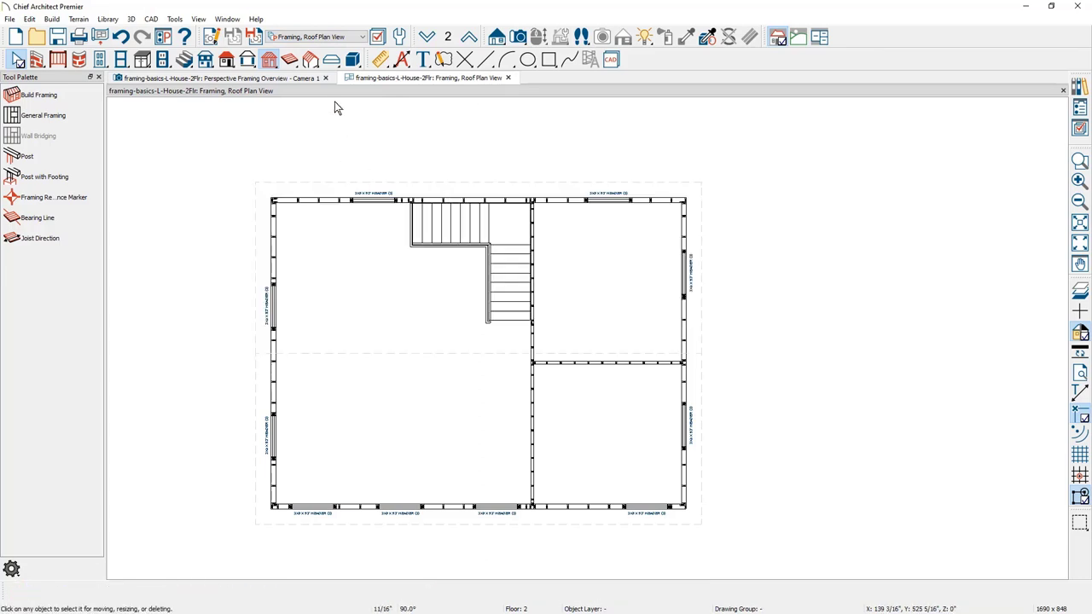
Step: Draw a roof truss along the plan's left exterior wall on floor 2, spanning from the upper eave to the lower eave
left_click(312, 60)
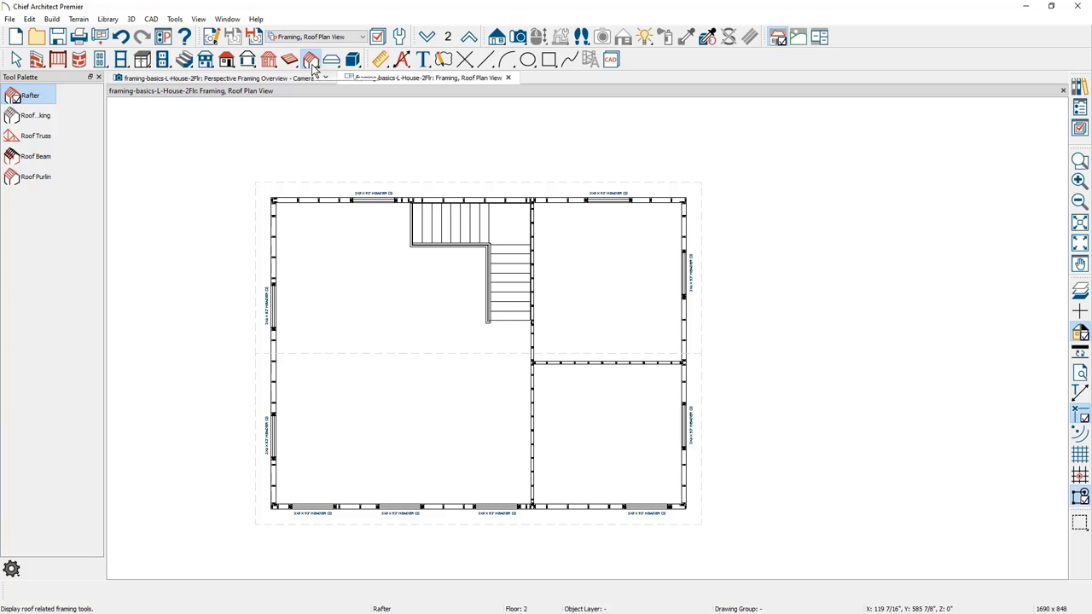
left_click(51, 141)
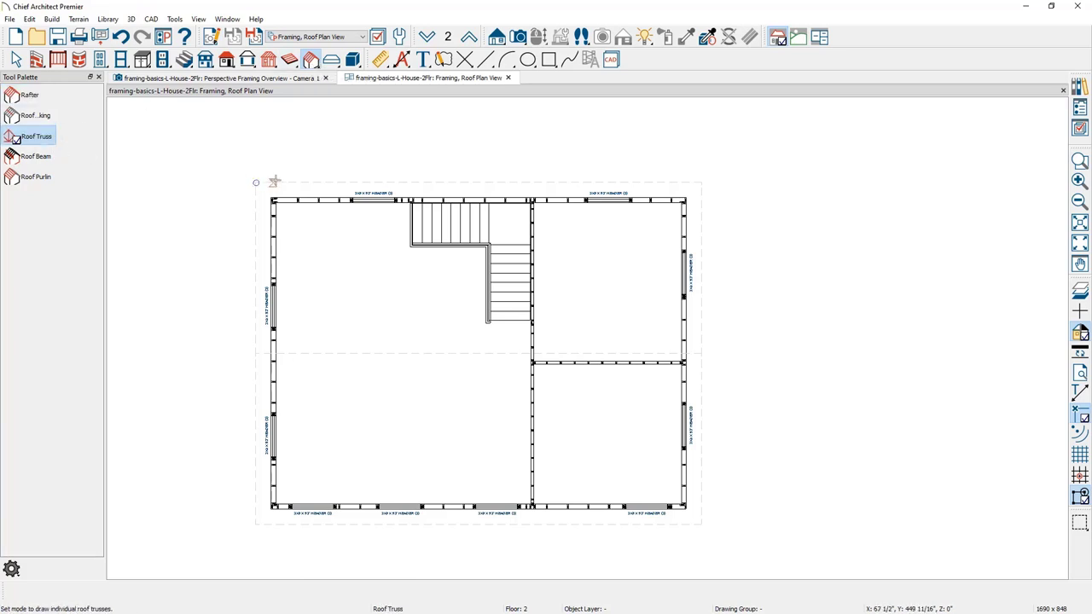
left_click_drag(272, 181, 260, 535)
key("space")
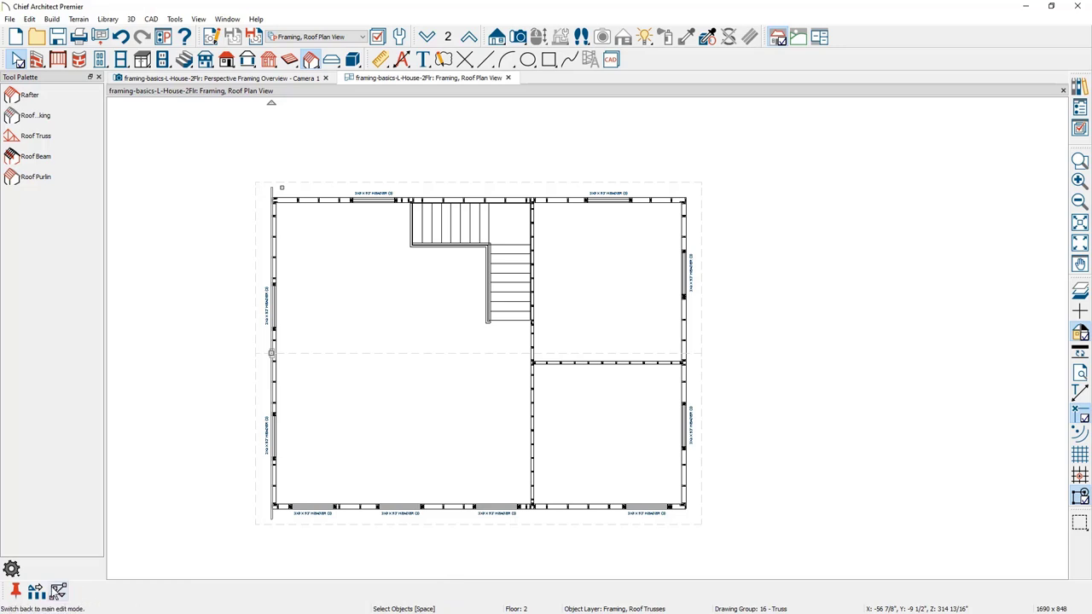
Step: Copy the roof truss at 24" offsets across the main roof as far as the right exterior wall
double_click(36, 592)
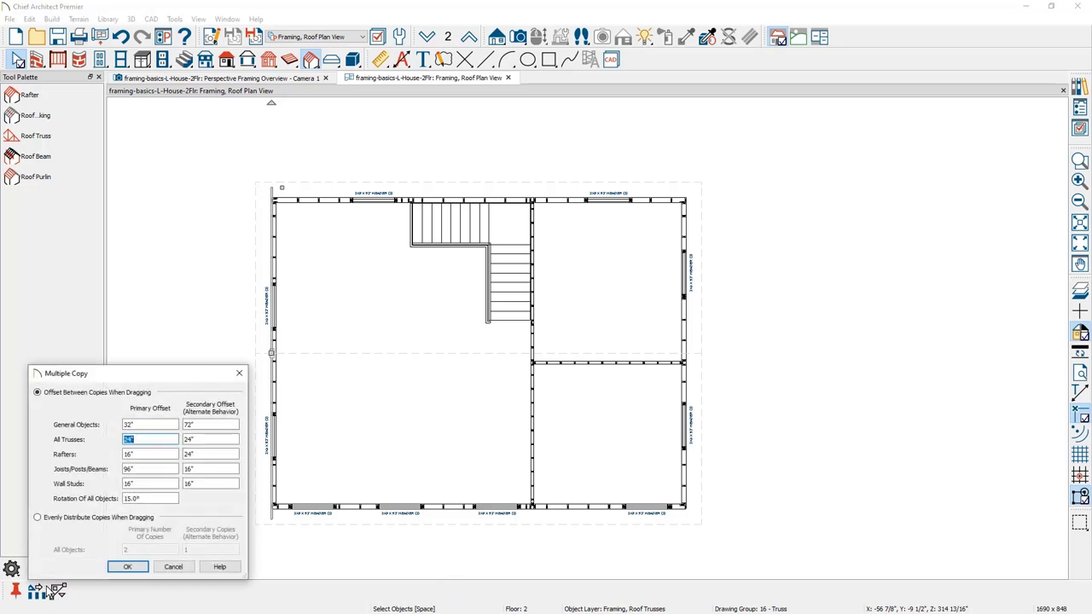
left_click(129, 568)
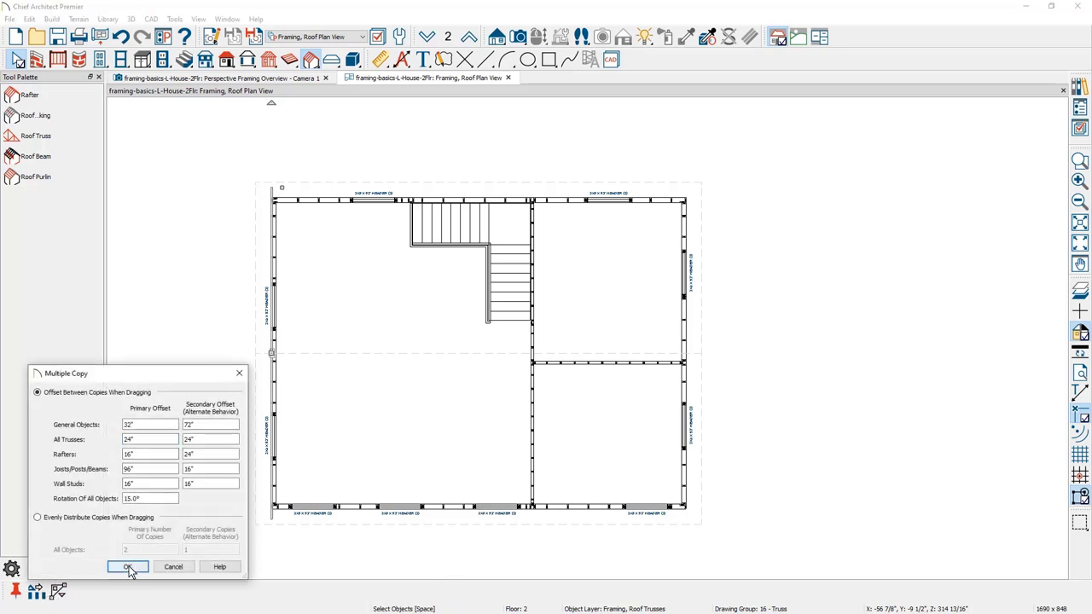
left_click_drag(277, 359, 700, 355)
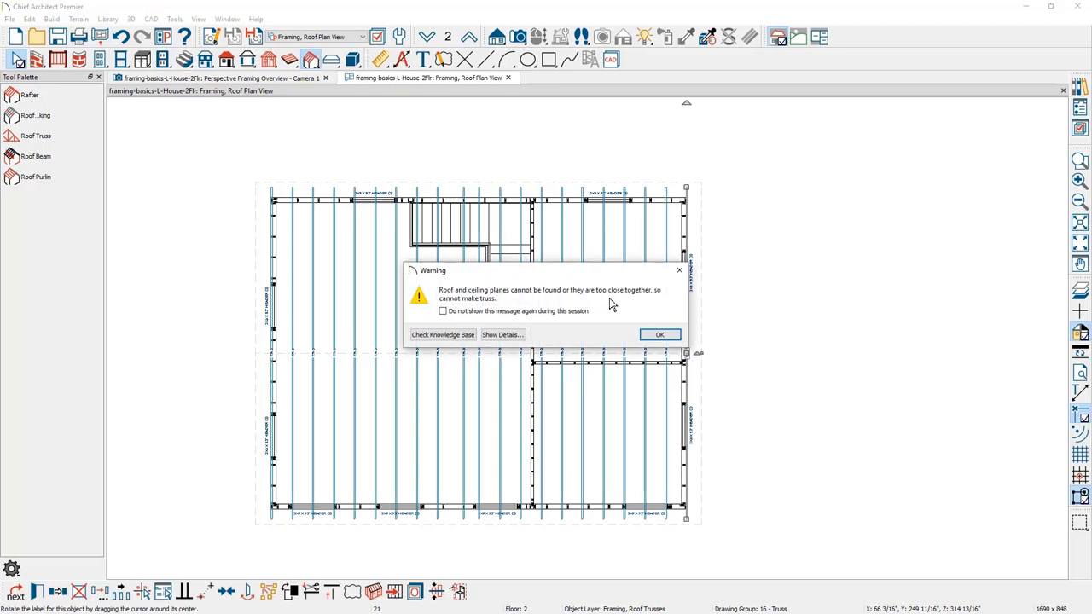
left_click(664, 334)
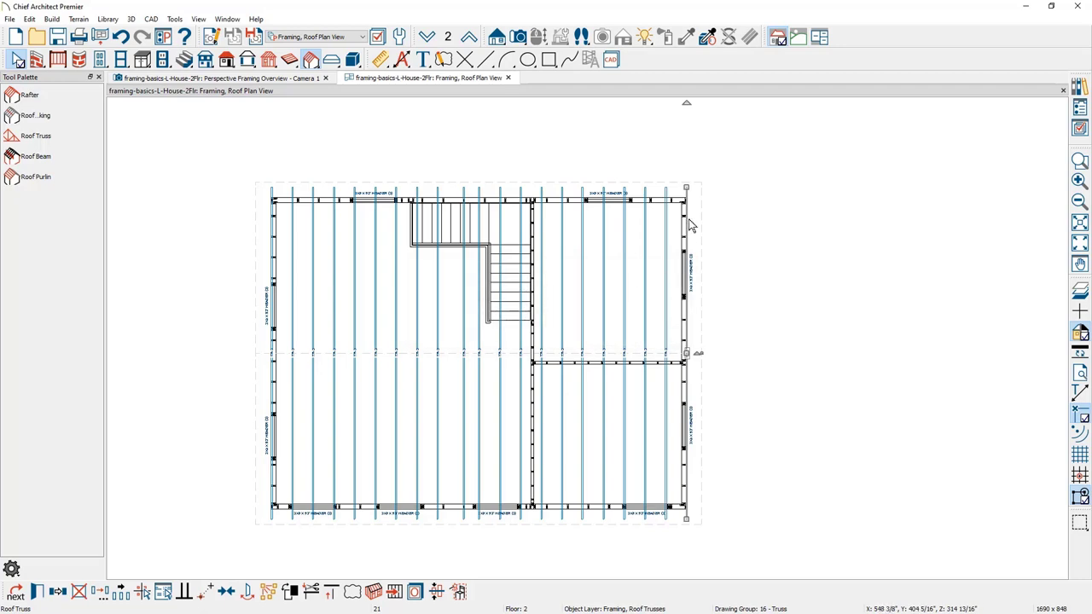
Step: Move the rightmost truss point to point so its outer face aligns with the outside corner of the wall framing
scroll(692, 213, "up", 5)
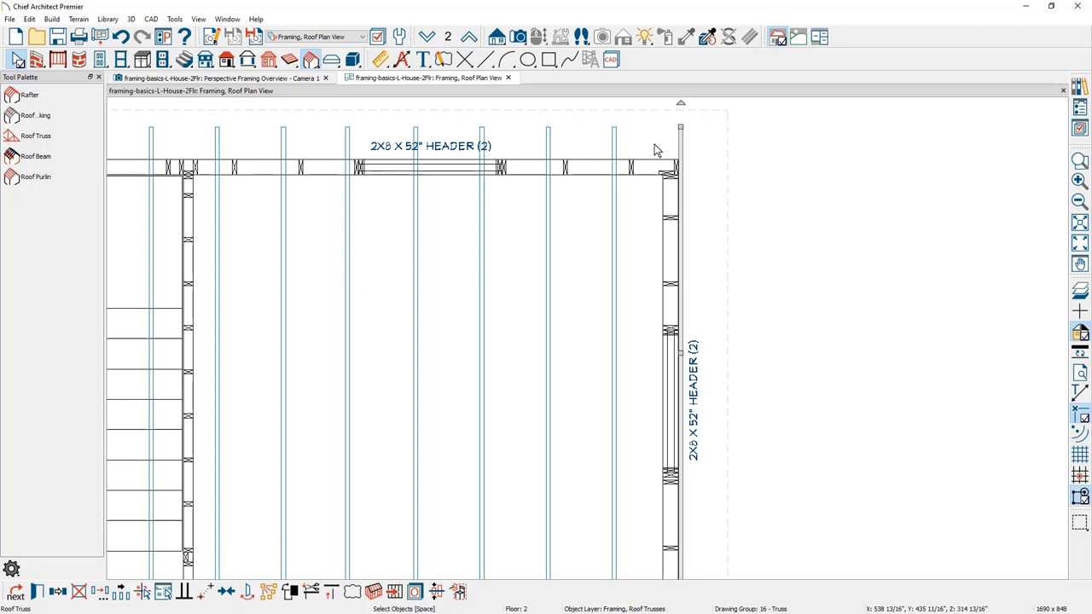
left_click(209, 595)
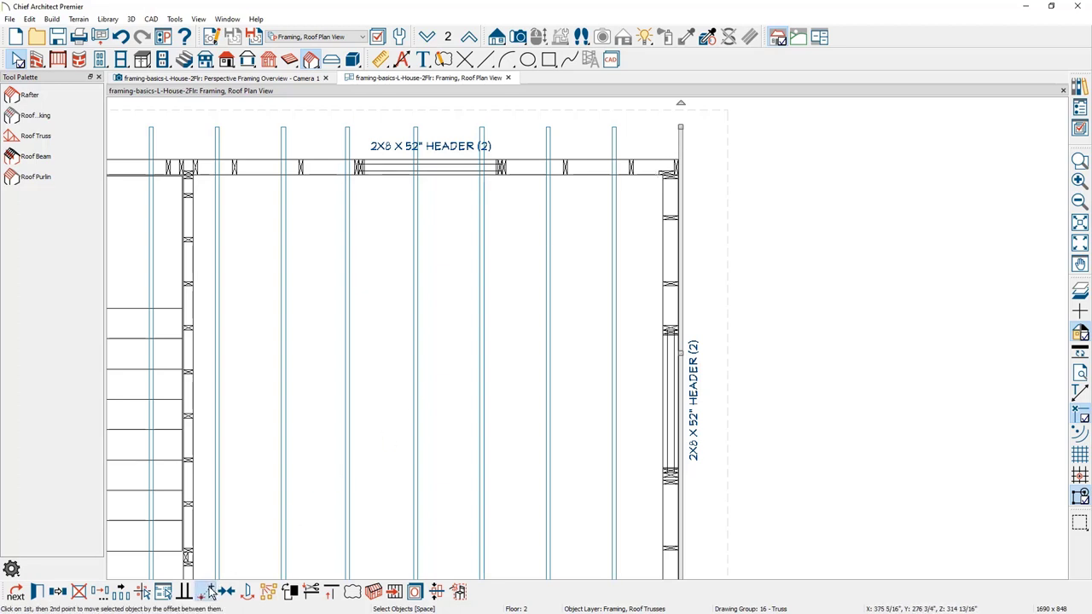
scroll(683, 167, "up", 3)
scroll(691, 167, "up", 1)
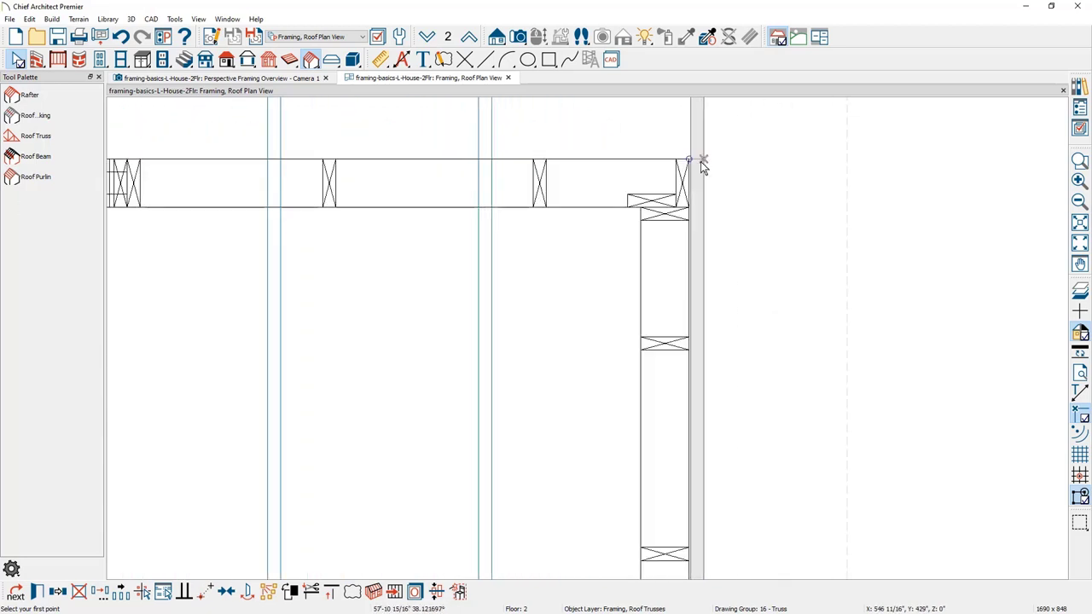
left_click(703, 162)
left_click(689, 163)
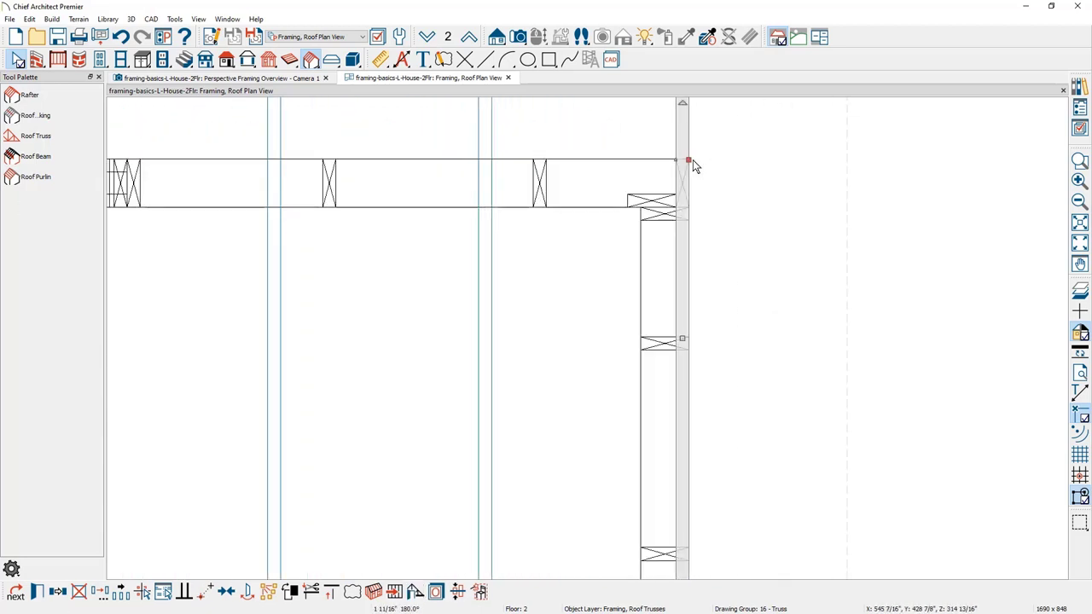
scroll(693, 167, "down", 4)
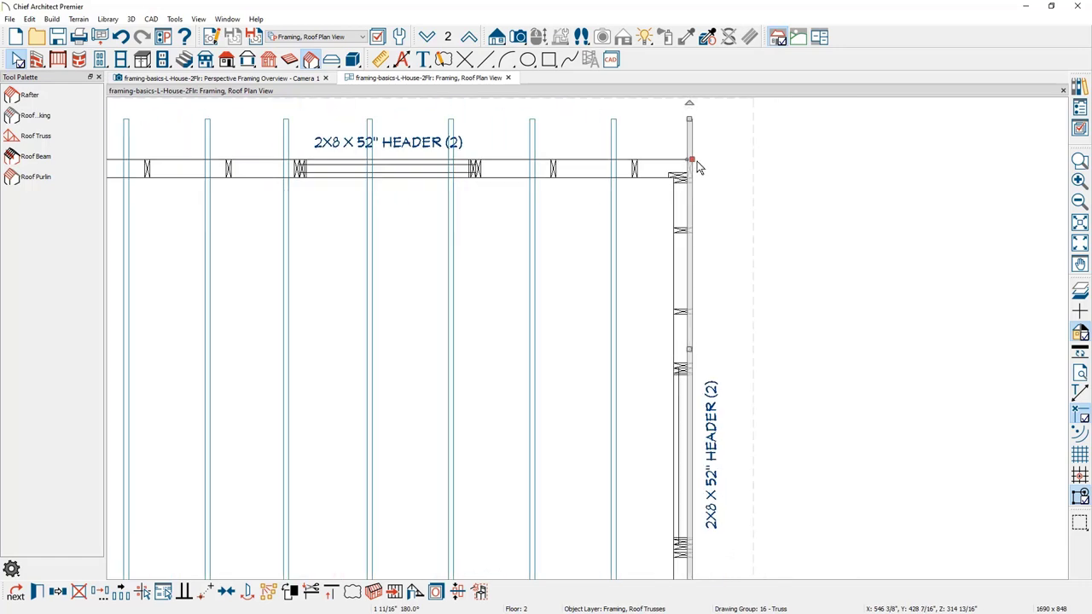
scroll(730, 178, "down", 3)
Step: Set the two outermost roof trusses to End Truss and Reduced Gable
middle_click_drag(713, 208, 847, 207)
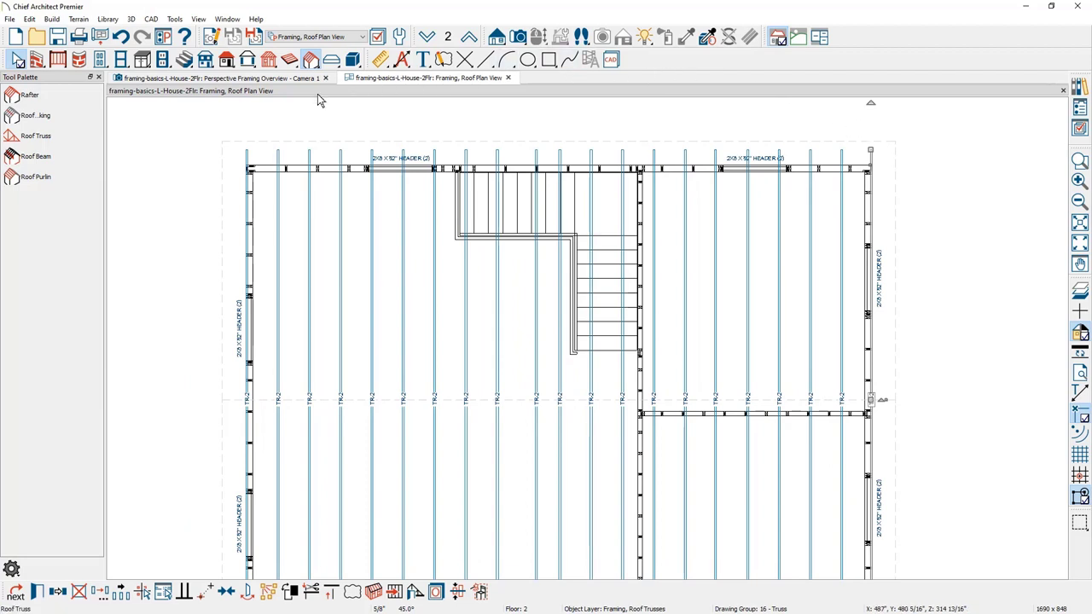
left_click(248, 160)
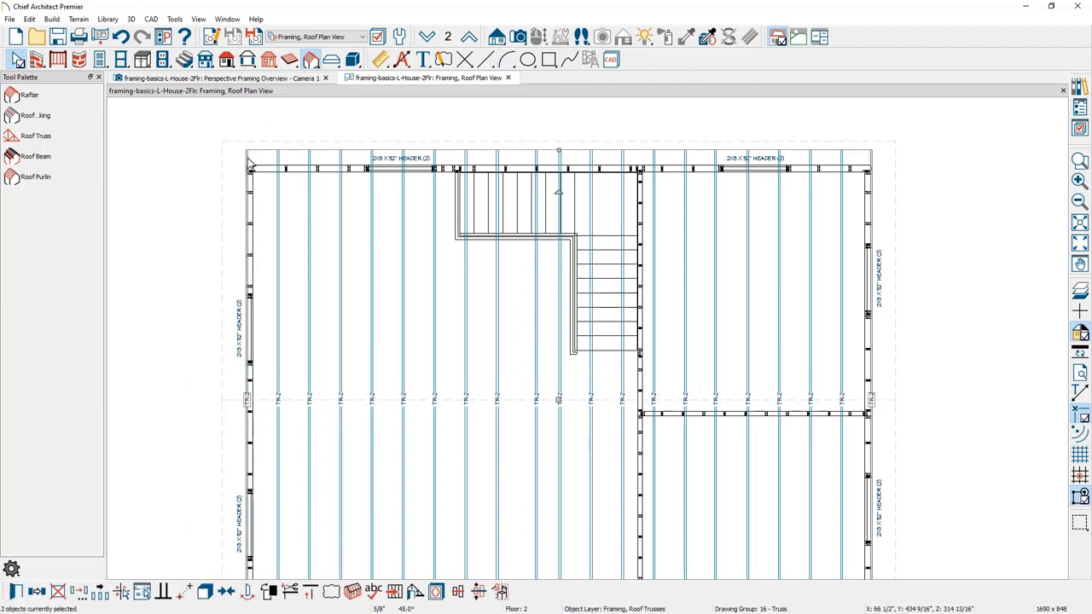
left_click(23, 593)
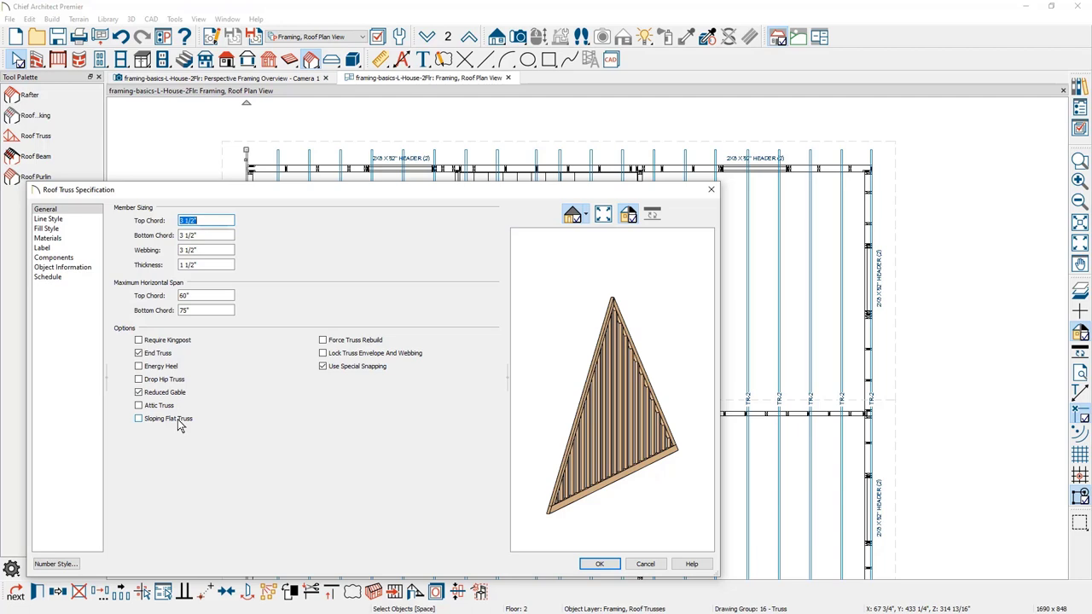
left_click(604, 565)
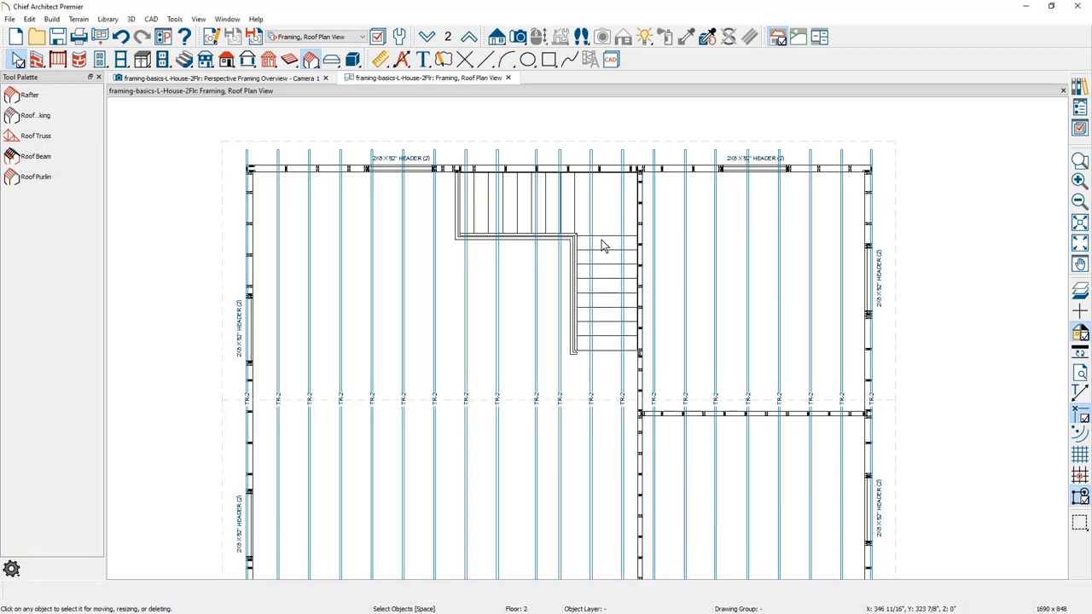
Step: Delete the wall framing inside both gable walls on the attic floor
left_click(471, 40)
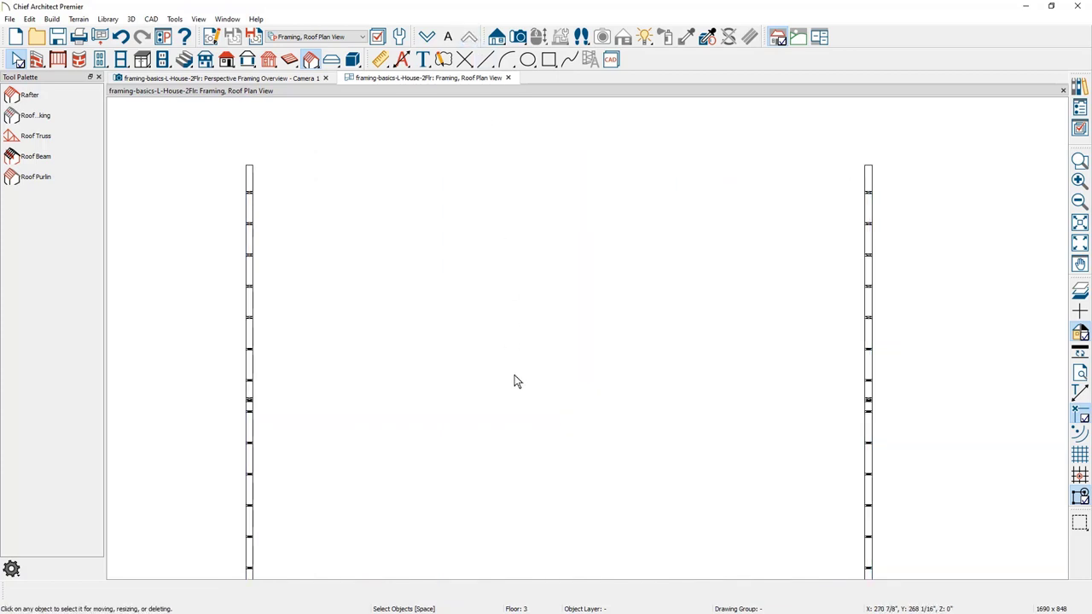
middle_click_drag(515, 381, 508, 319)
scroll(508, 318, "down", 1)
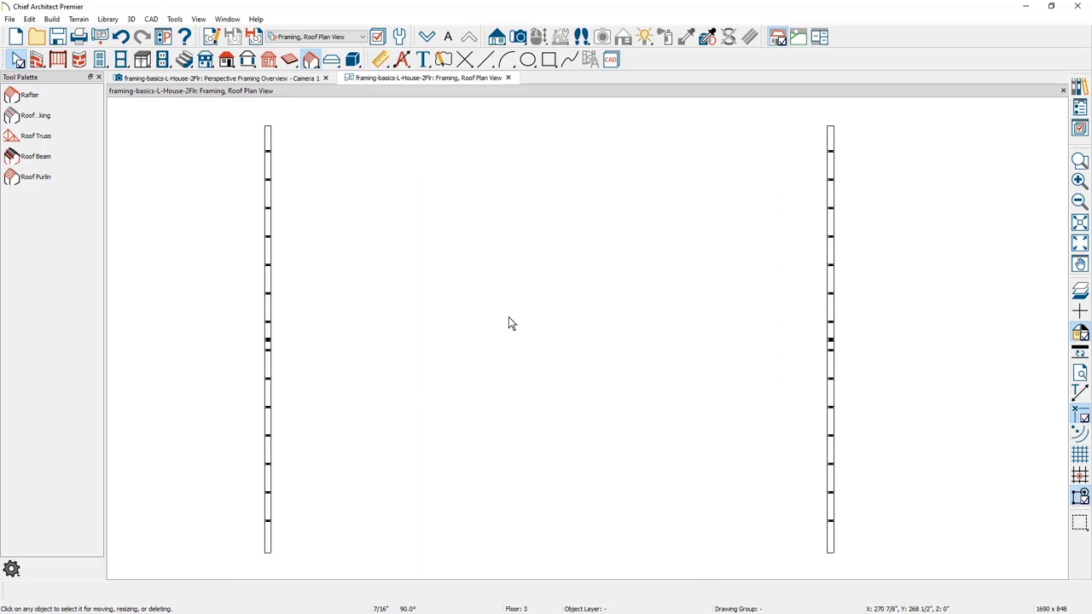
left_click(269, 59)
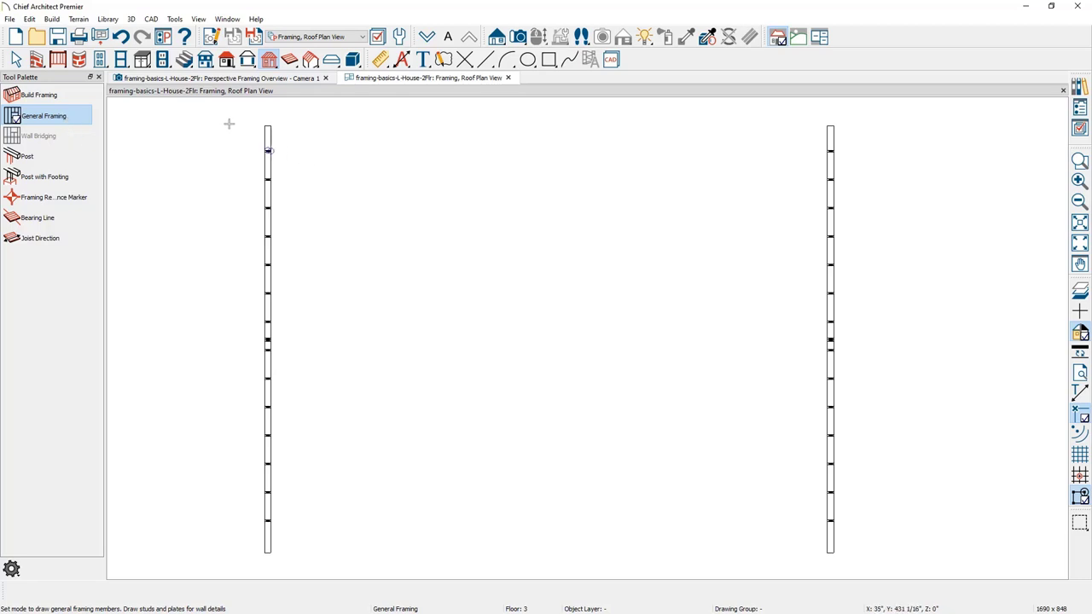
left_click_drag(228, 119, 859, 569)
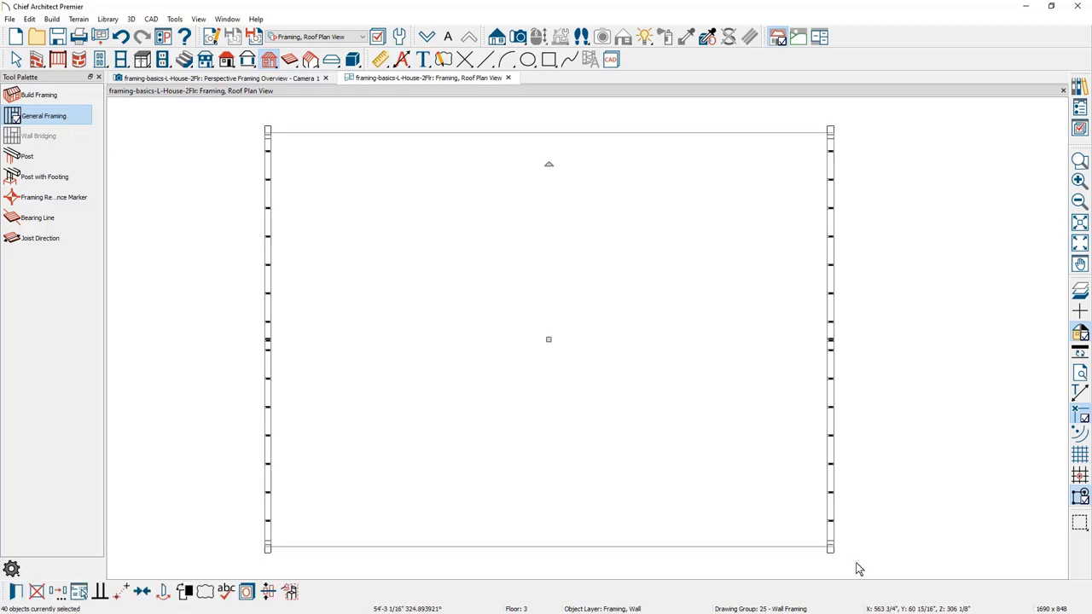
key("Delete")
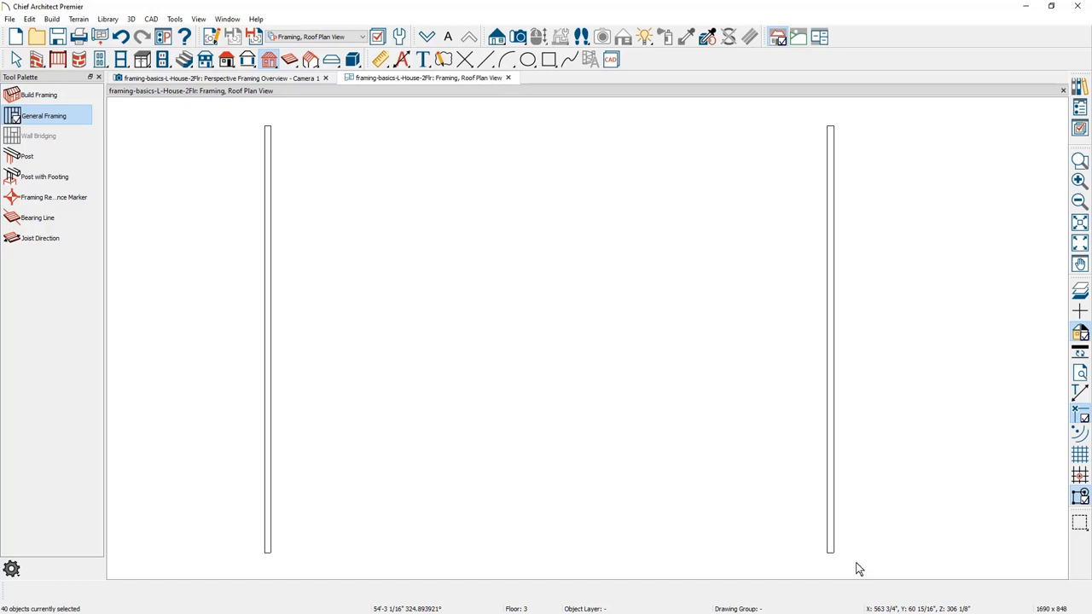
Step: Build the remaining roof framing around the trusses in the 3D framing overview, with rafters spaced 24" on center
left_click(259, 80)
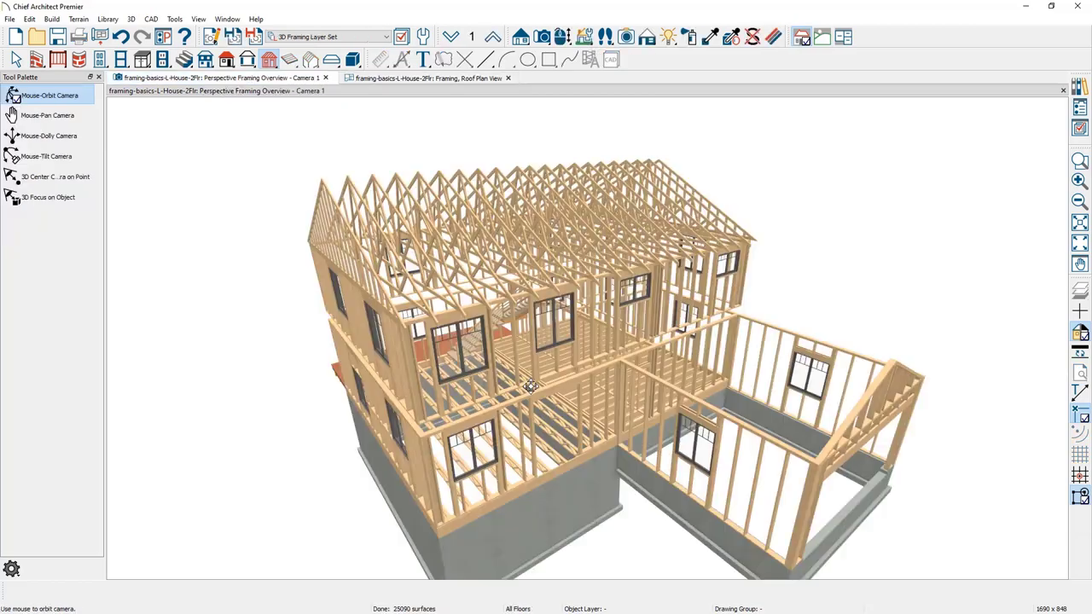
mouse_move(375, 305)
left_mouse_down()
mouse_move(220, 302)
mouse_move(365, 304)
left_mouse_up()
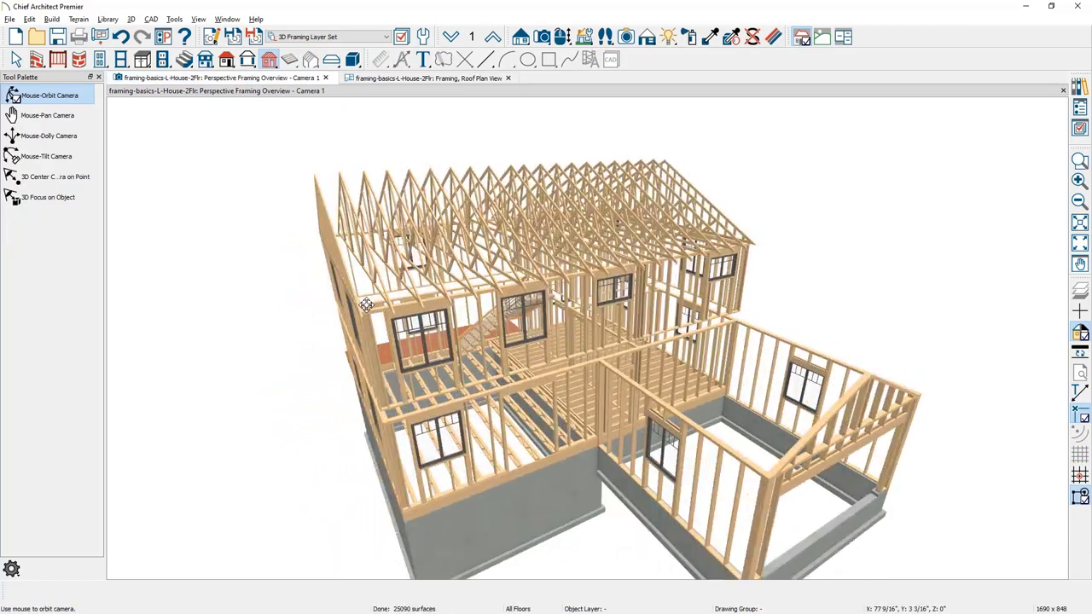
left_click(270, 60)
left_click(56, 95)
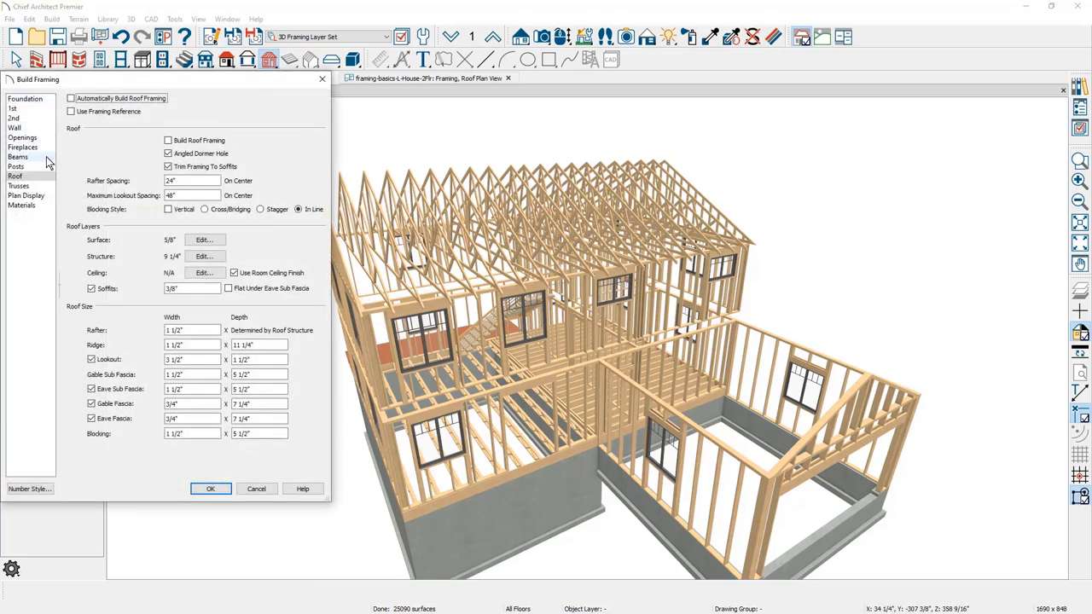
left_click(168, 142)
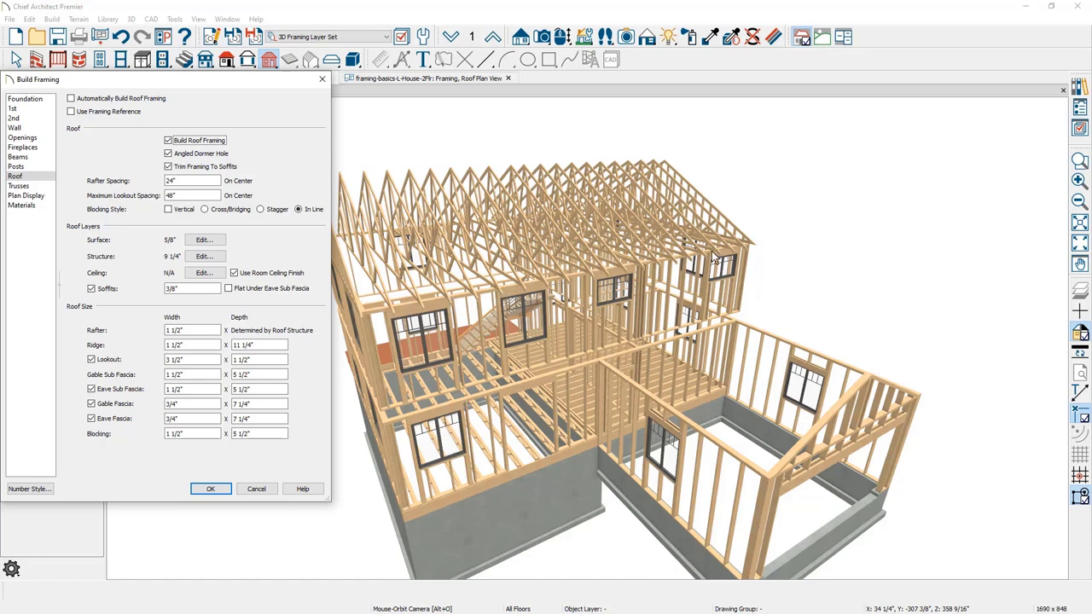
left_click(210, 489)
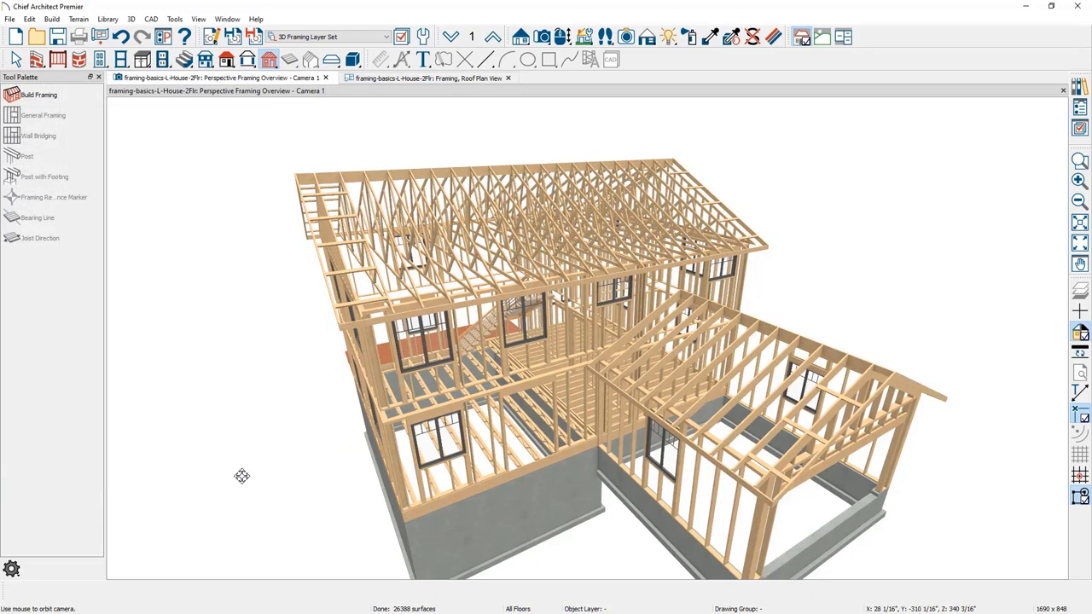
Step: Delete the ridge board running along the top of the main roof's trusses
left_click_drag(249, 444, 256, 450)
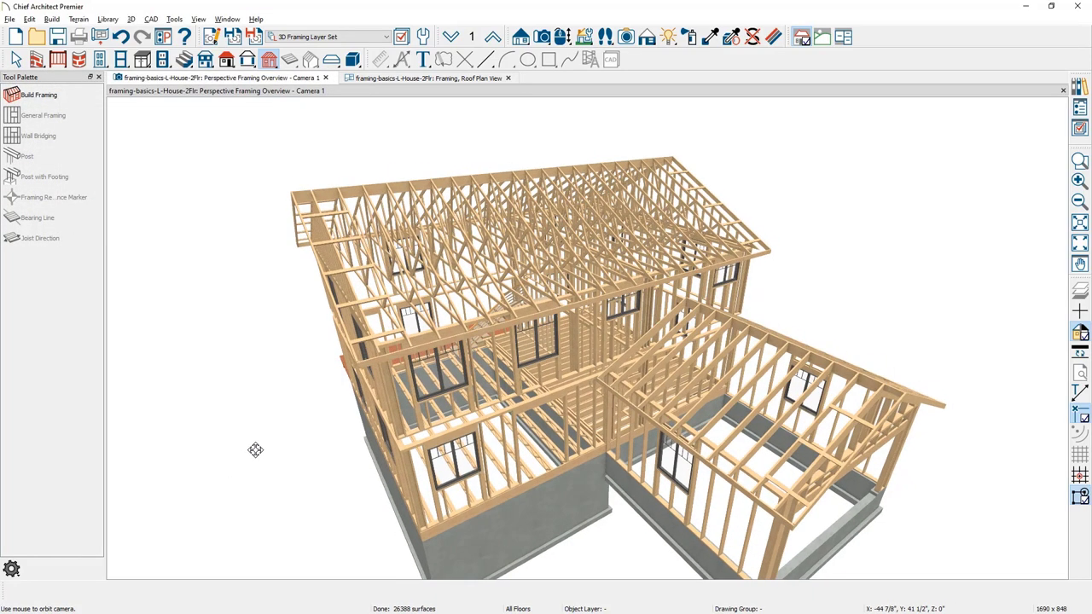
left_click(371, 183)
key("Delete")
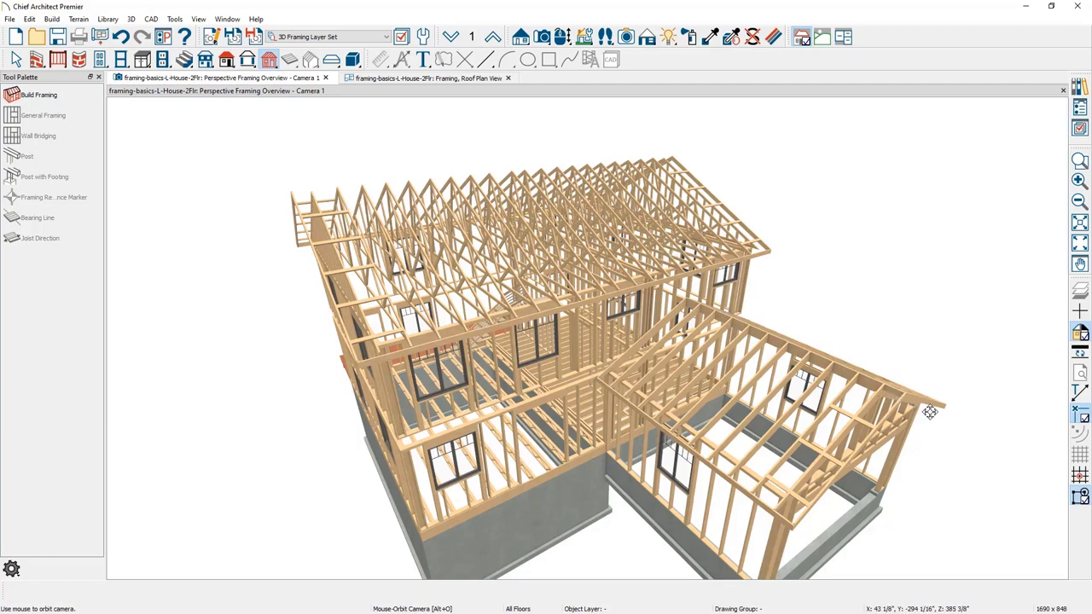
Step: Examine the deck with its posts and footings from below in the 3D framing overview
scroll(453, 387, "up", 3)
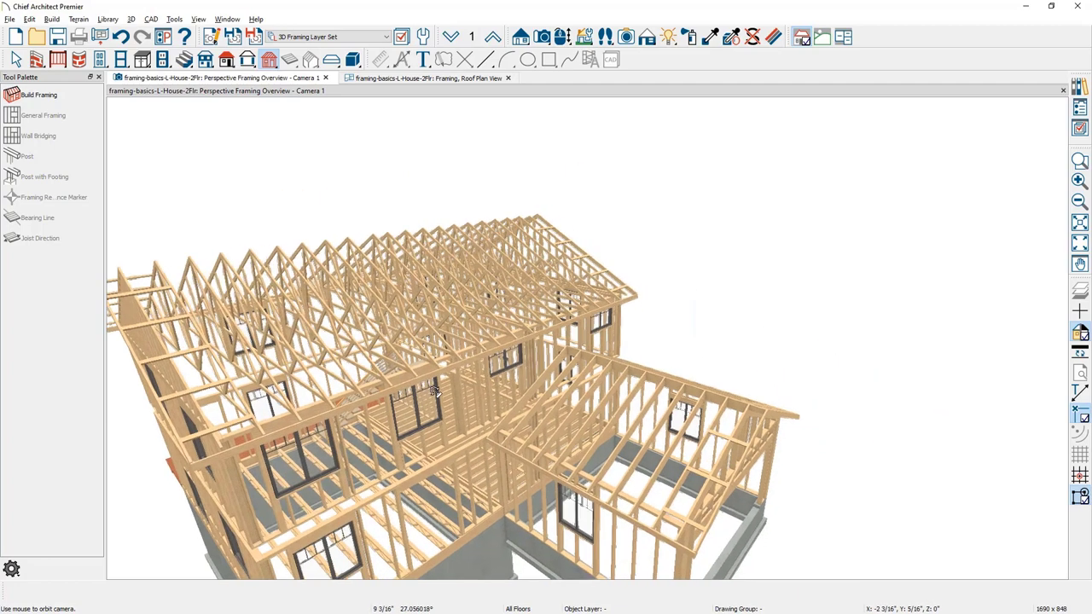
left_click_drag(452, 386, 562, 295)
scroll(569, 352, "up", 3)
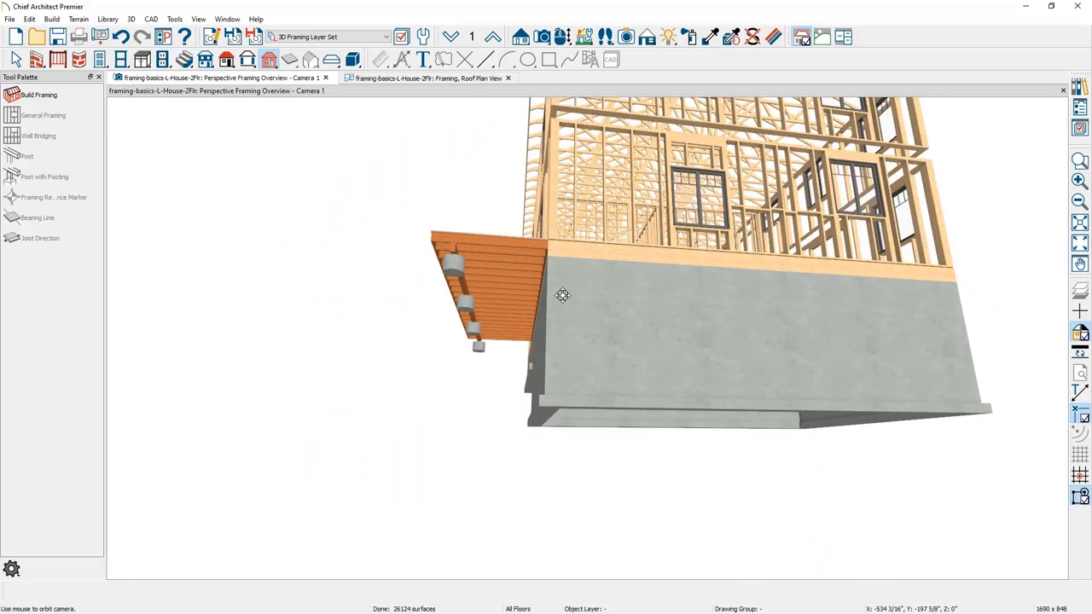
Step: Check the deck room on floor 1 in the Framing, Roof Plan View, and show floor 0
left_click(447, 80)
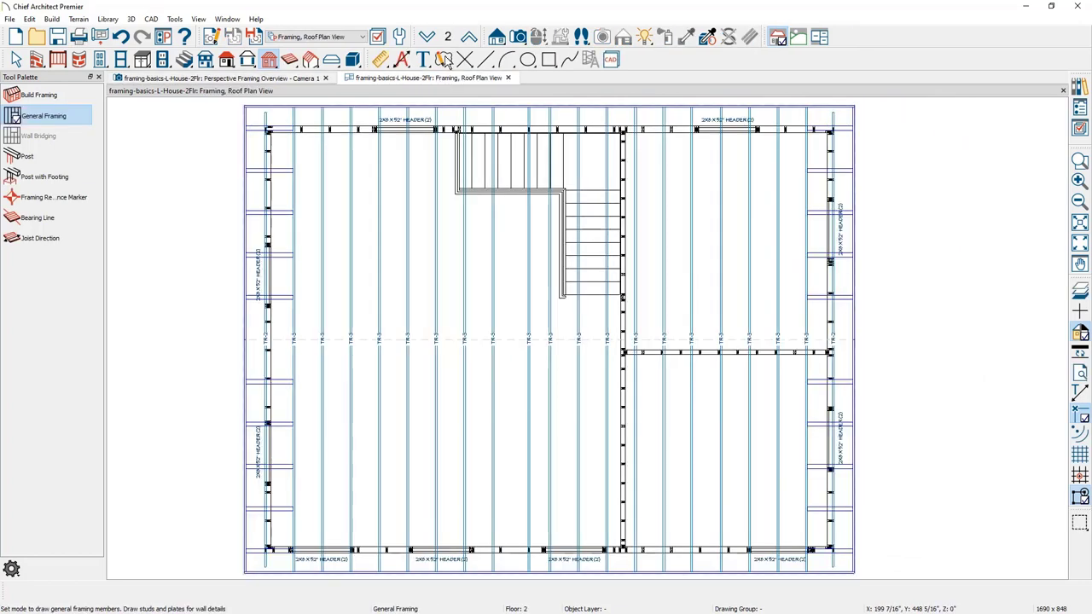
left_click(427, 37)
middle_click_drag(475, 182, 660, 313)
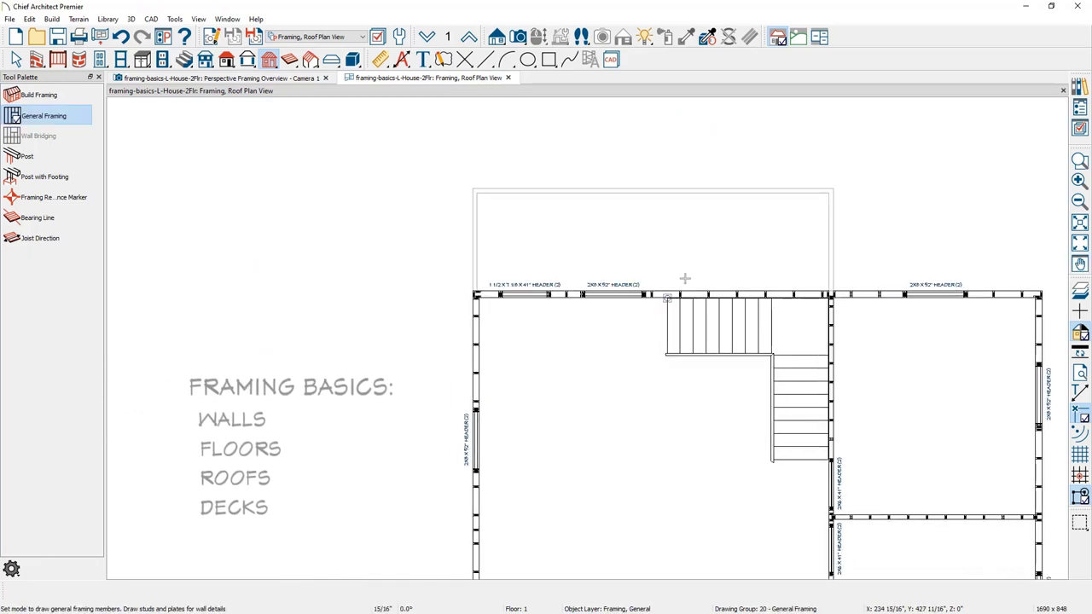
key("space")
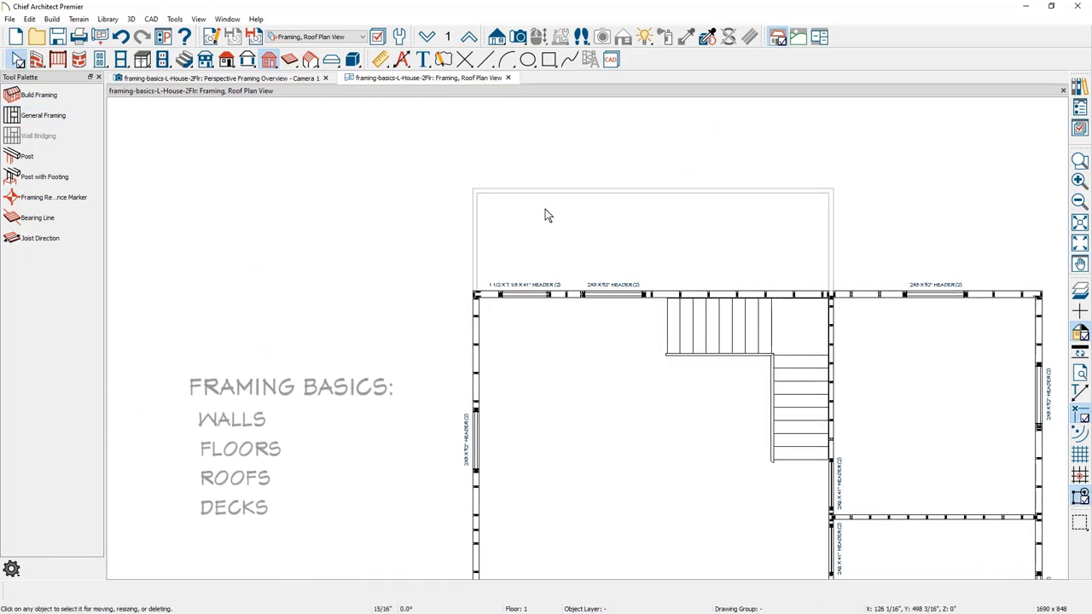
left_click(547, 212)
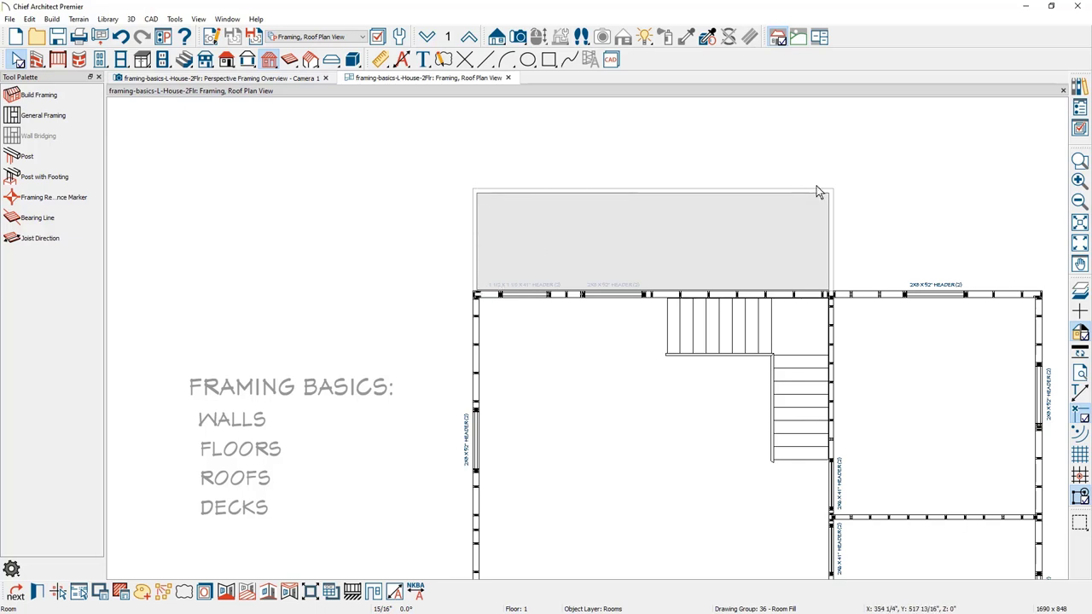
left_click(427, 37)
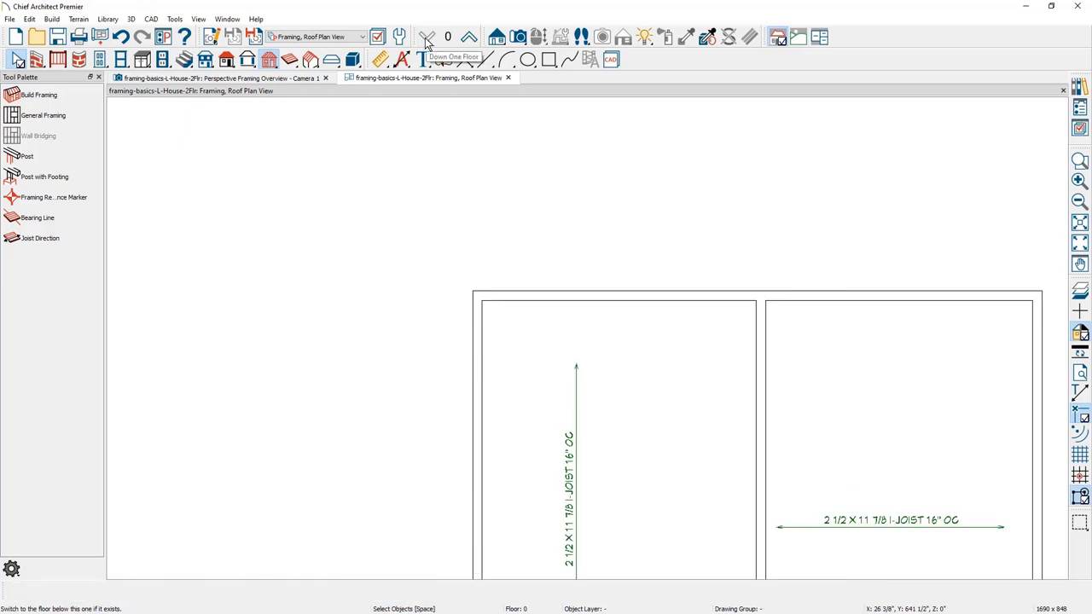
Step: Display floor 0 in the Framing, Floor Plan View, and examine the deck's joists, beam and footings up close in the 3D framing overview
left_click(363, 38)
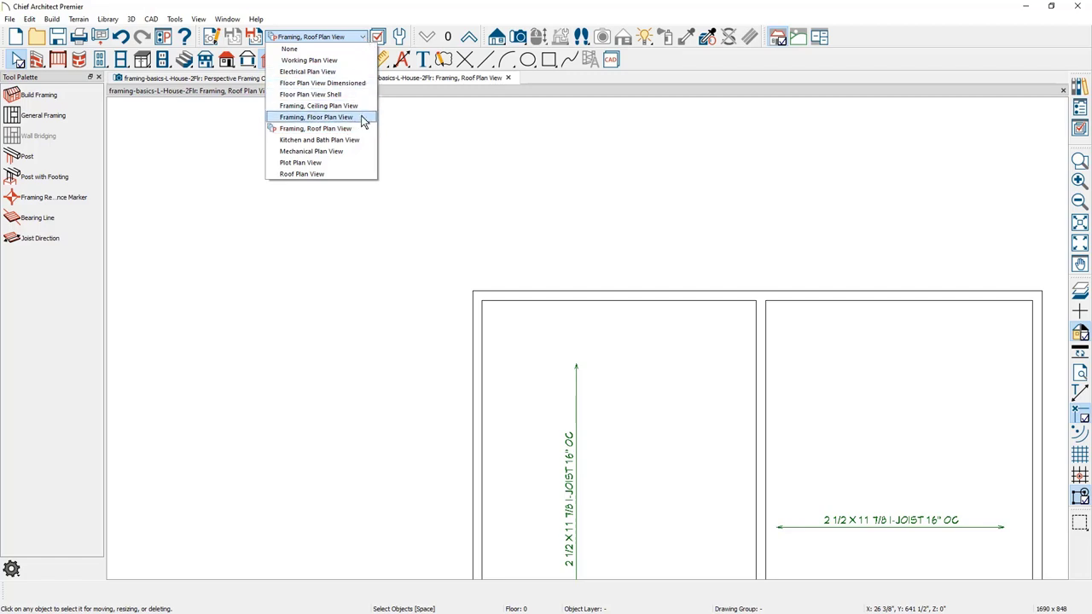
left_click(363, 121)
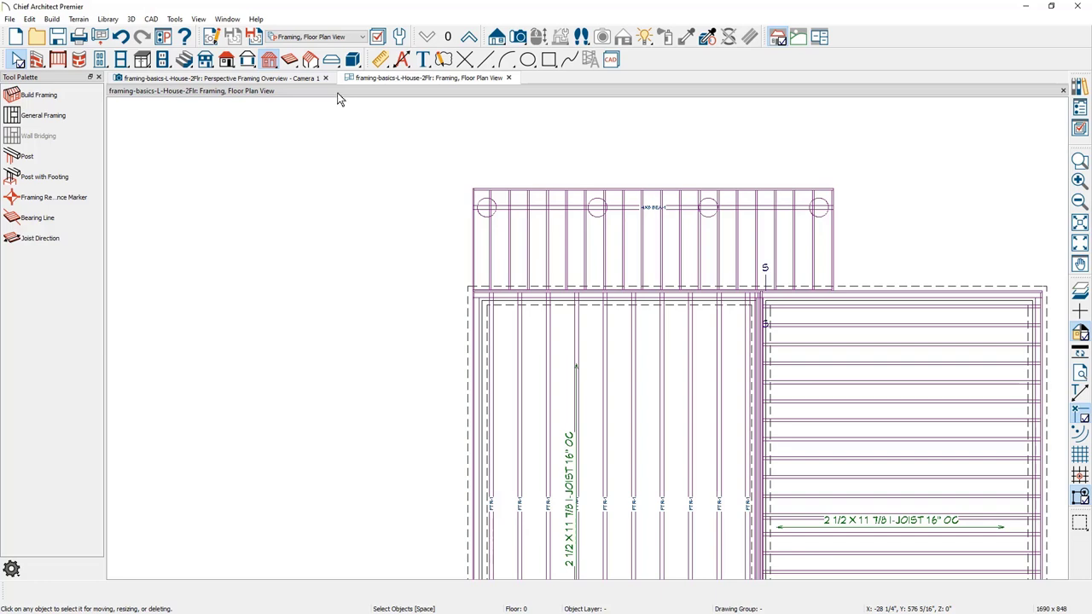
left_click(298, 80)
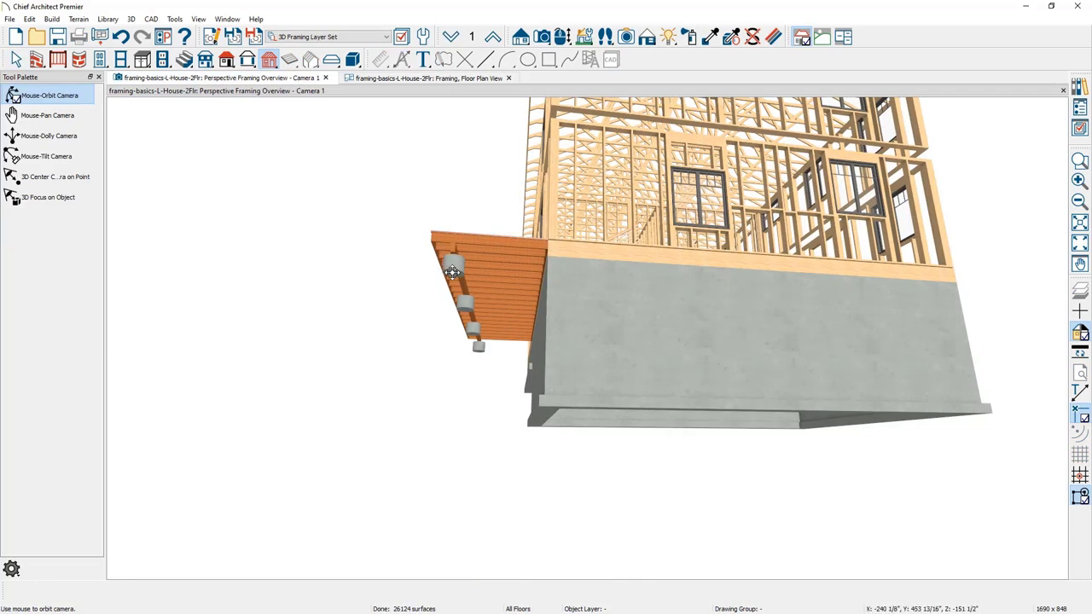
scroll(459, 272, "up", 3)
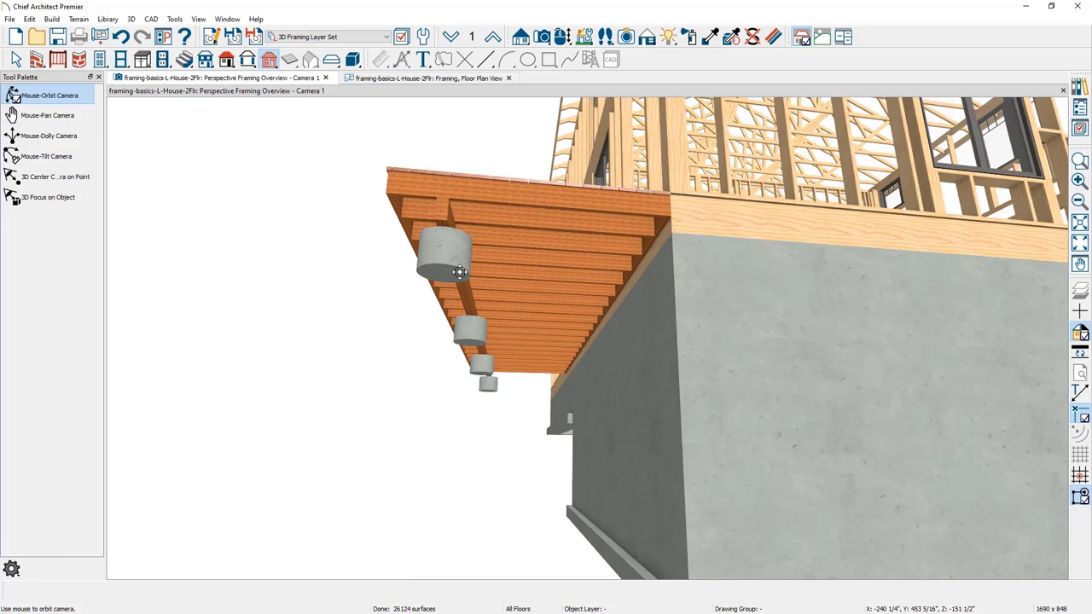
Step: Open the specification of the deck room on floor 1 in the floor framing plan, and review its deck planking, joist and support settings
left_click(470, 80)
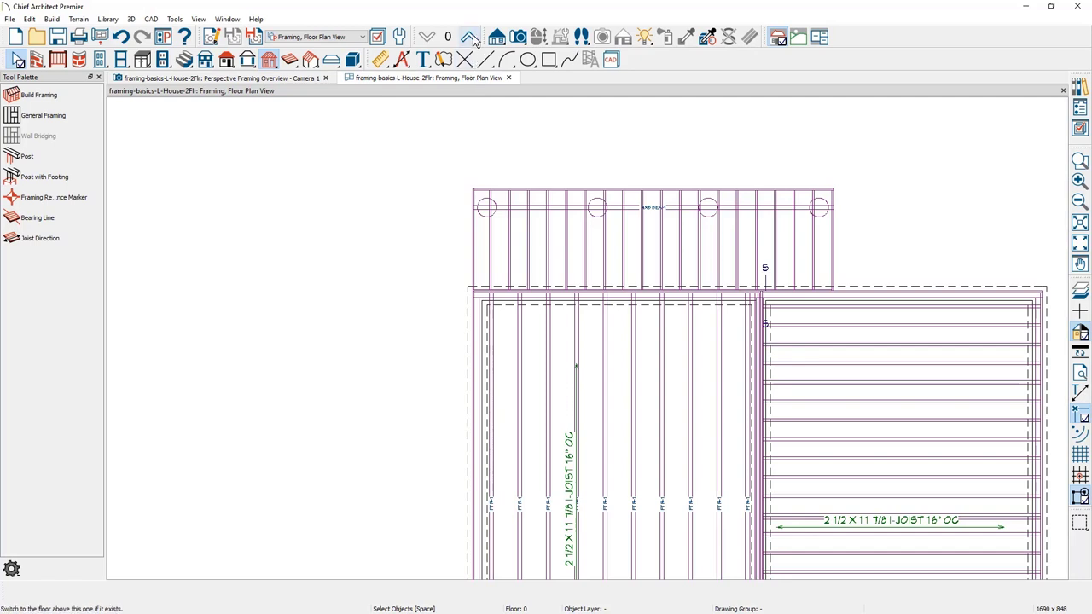
left_click(468, 37)
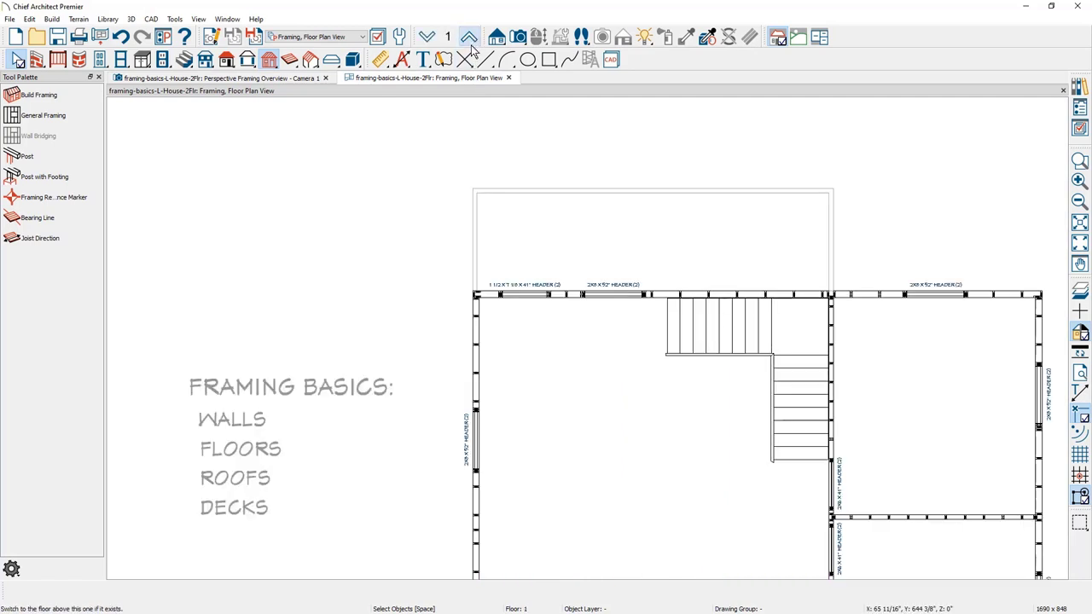
left_click(538, 225)
double_click(538, 226)
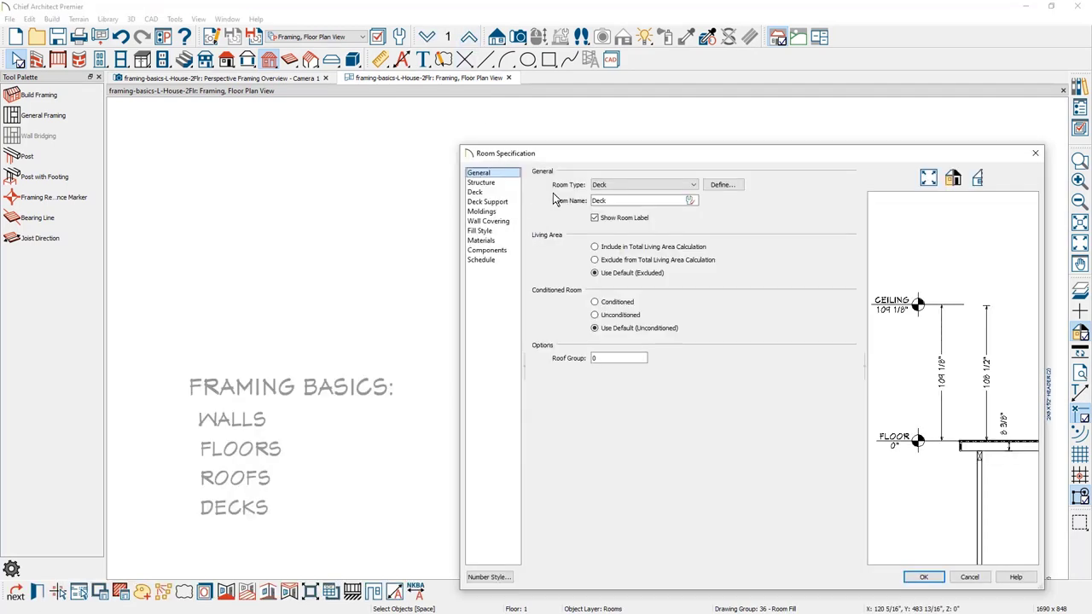
left_click(507, 192)
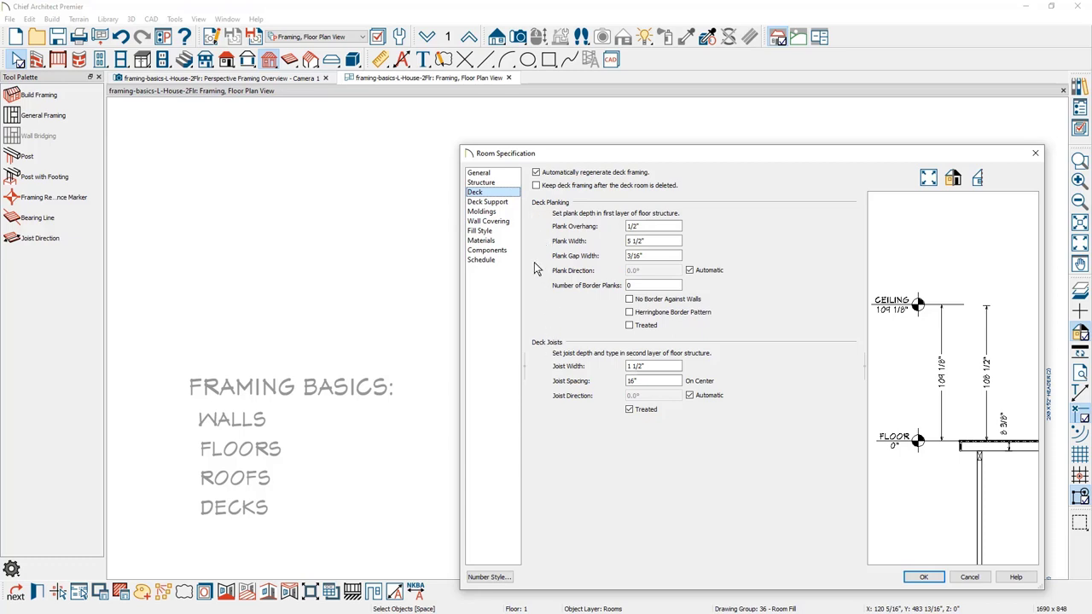
left_click(511, 203)
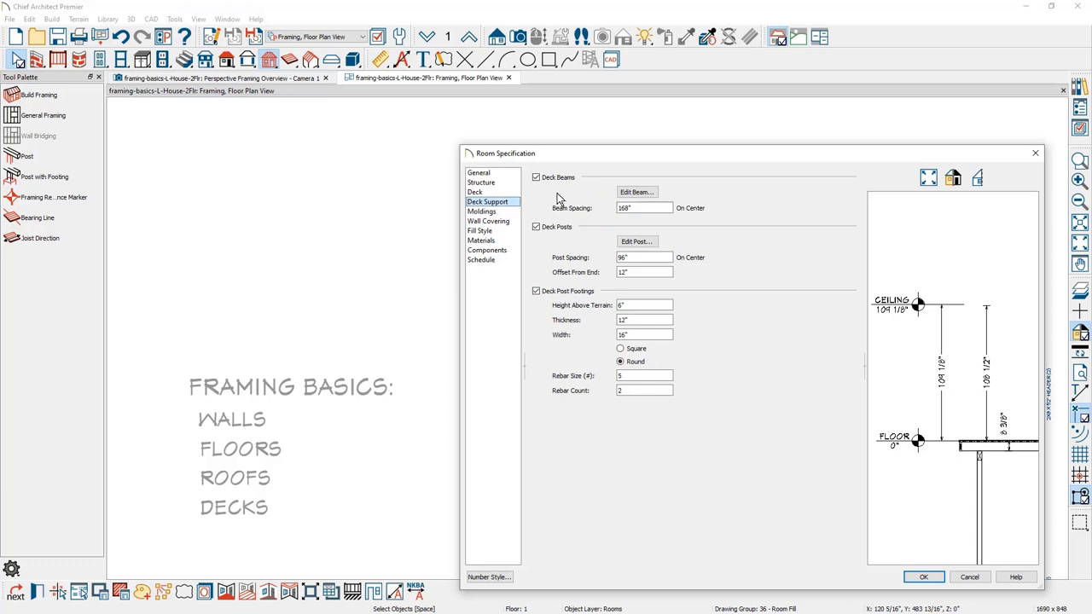
Step: Check the available beam types in the deck beam defaults without changing them, and return to the deck settings with the deck room uncovered in plan
left_click(647, 196)
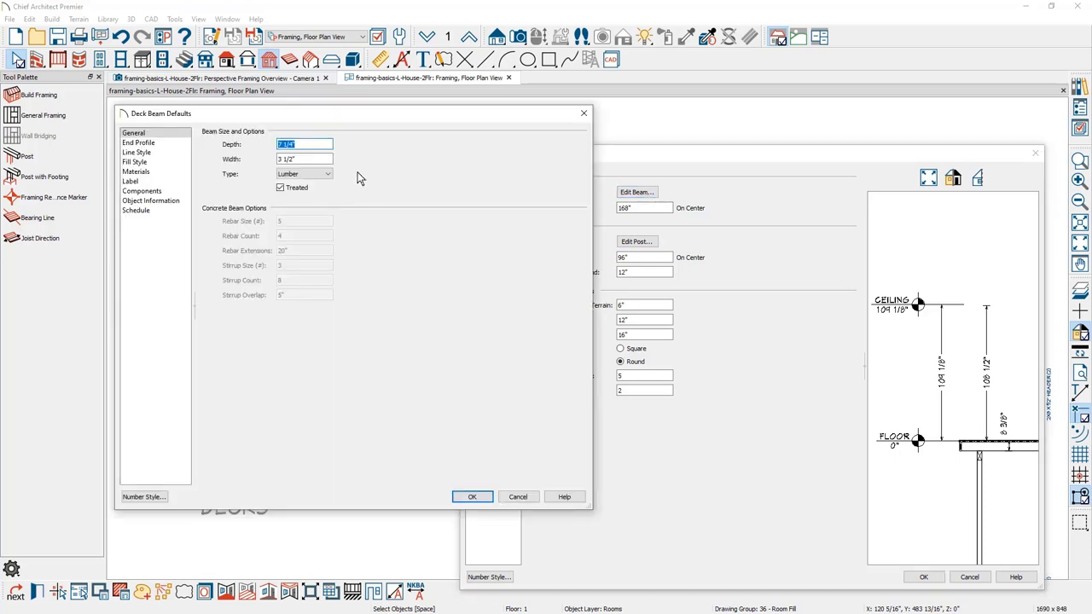
left_click(308, 177)
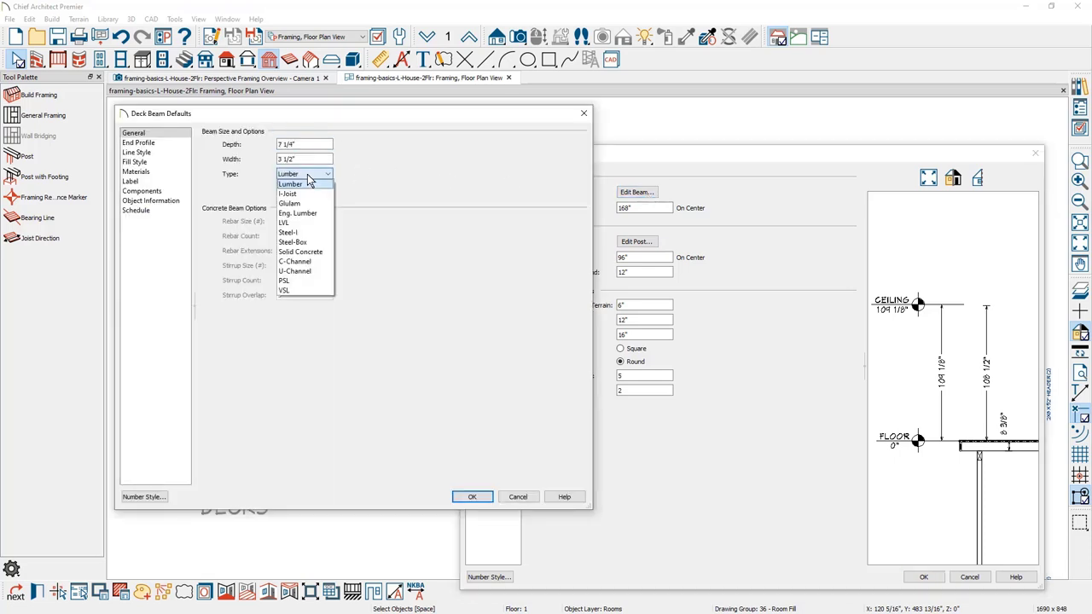
left_click(308, 177)
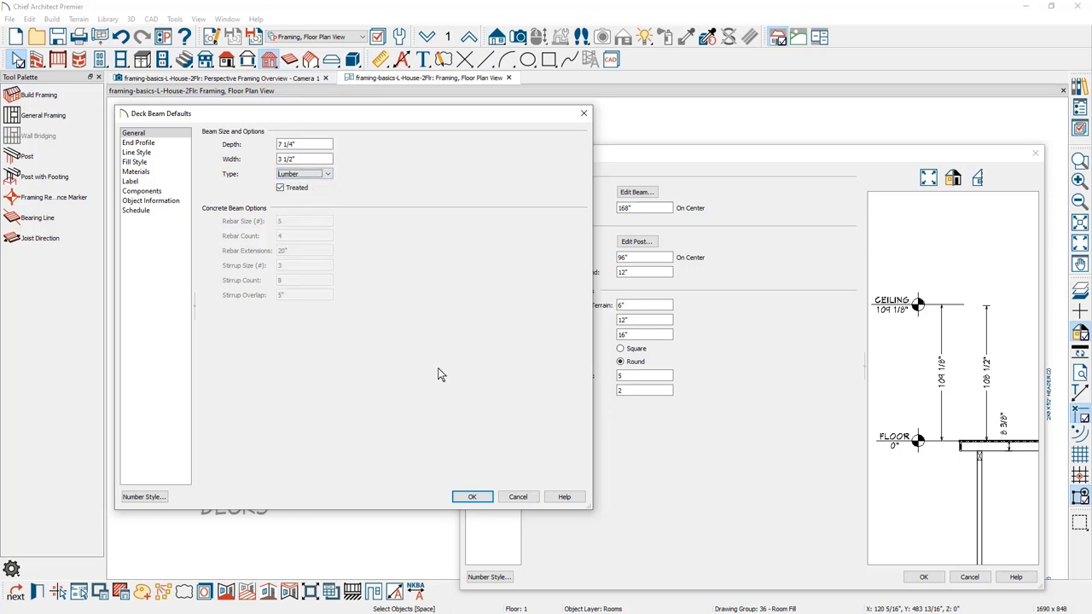
left_click(518, 497)
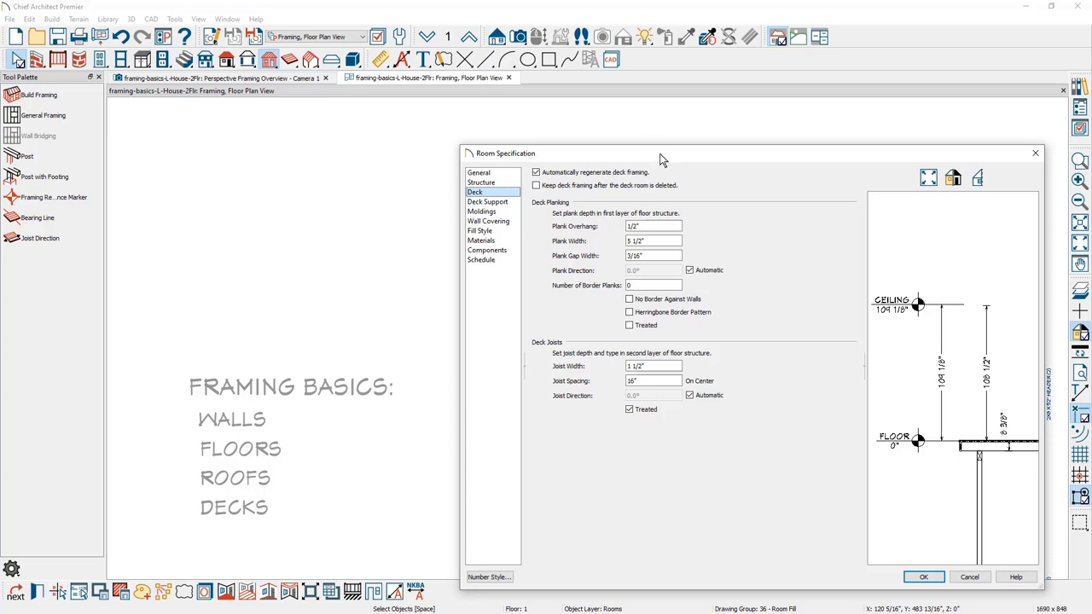
left_click_drag(660, 152, 617, 302)
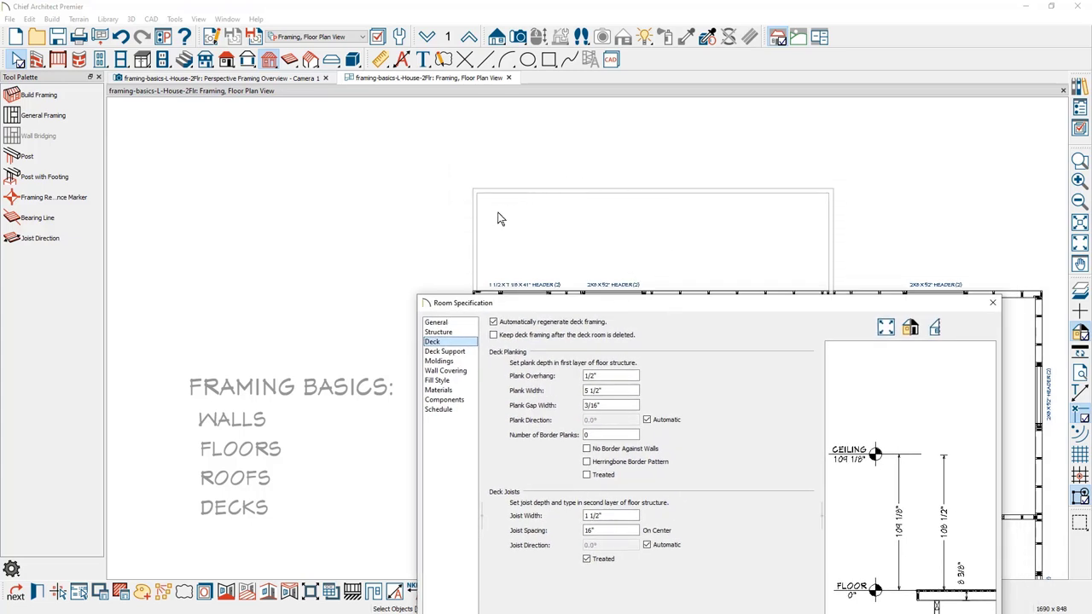